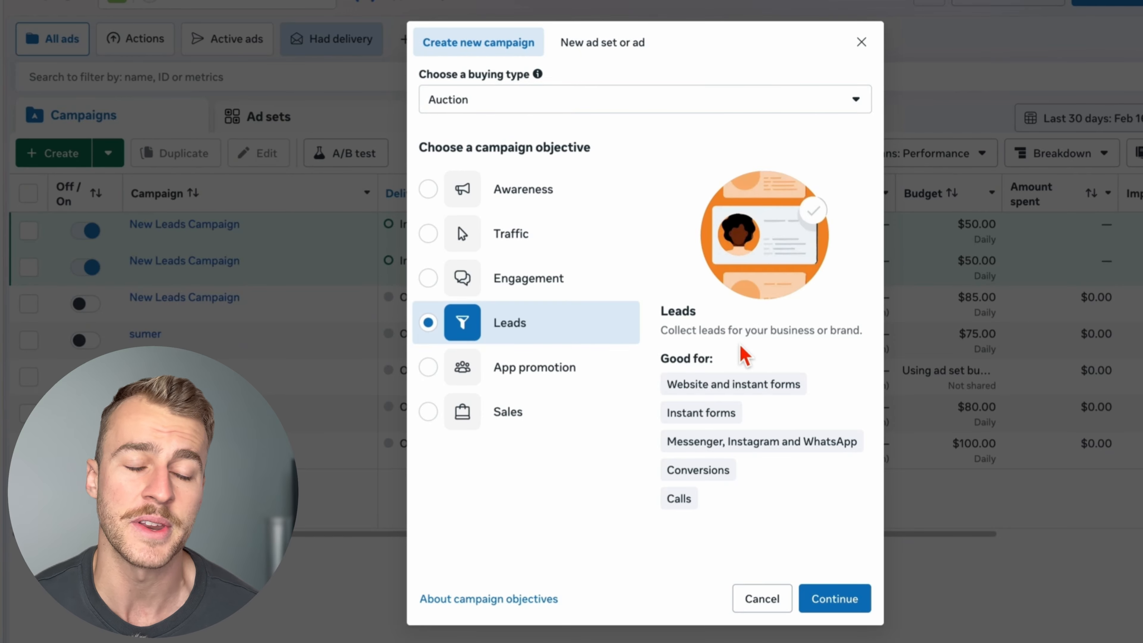
# - Create an auction campaign with the Leads objective and set its daily campaign budget to $50
pyautogui.click(846, 602)
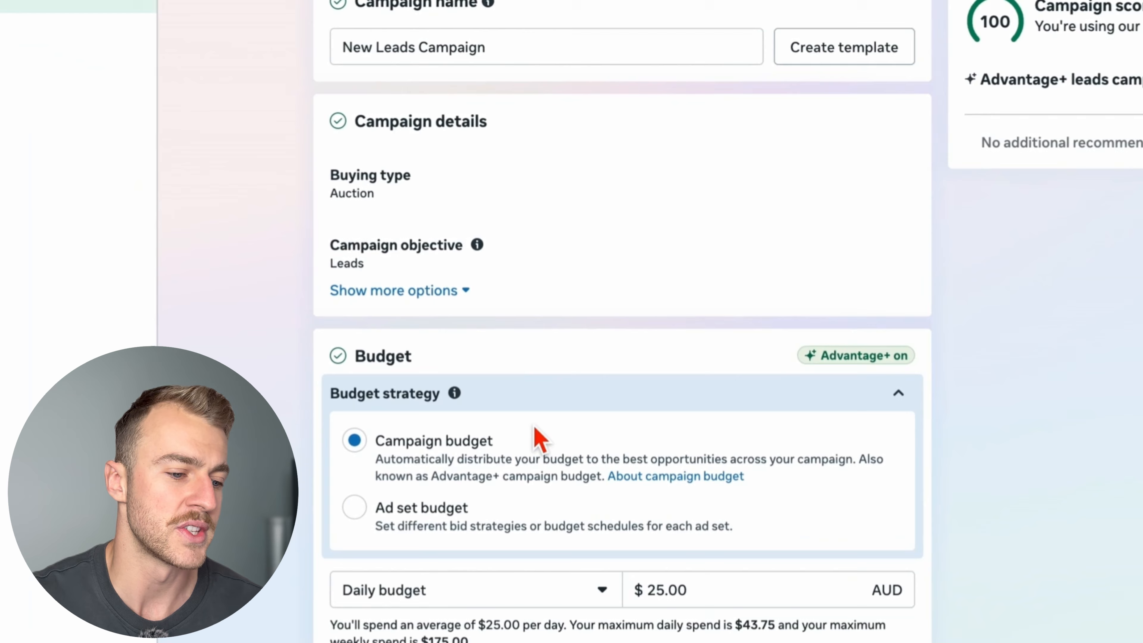
pyautogui.scroll(-4, 760, 507)
pyautogui.moveTo(697, 405); pyautogui.dragTo(599, 419)
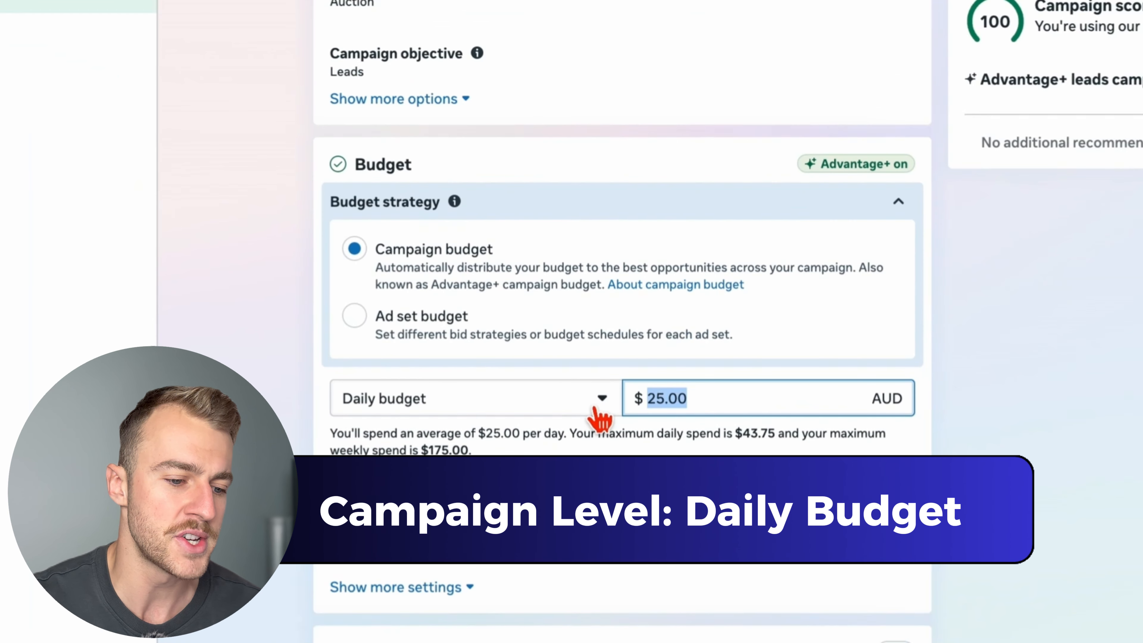
pyautogui.write('50')
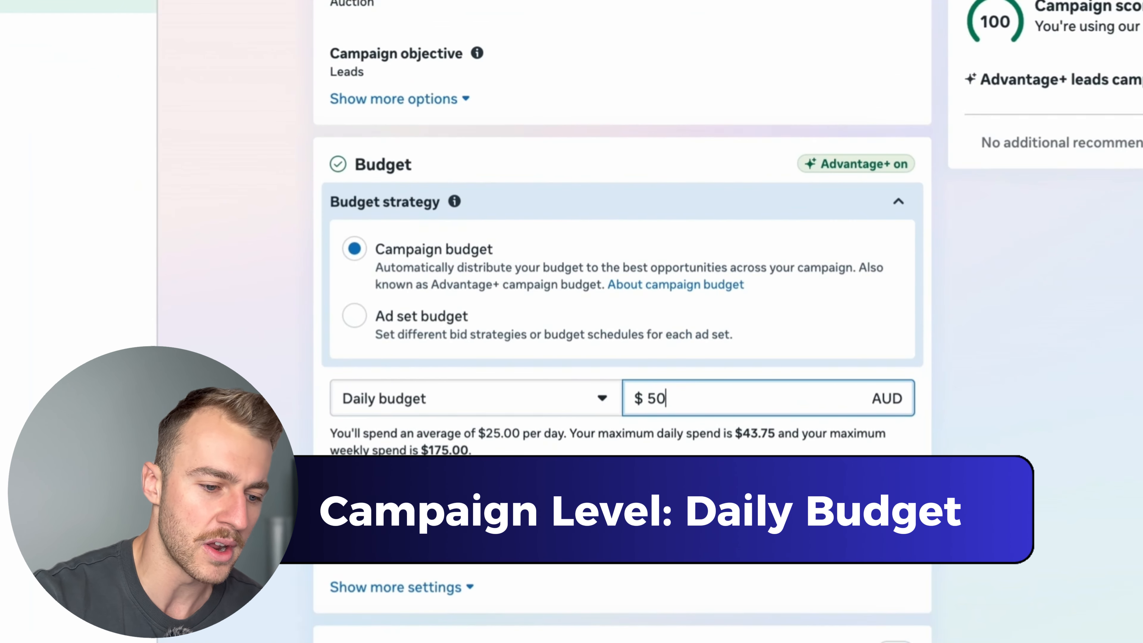
pyautogui.press('Return')
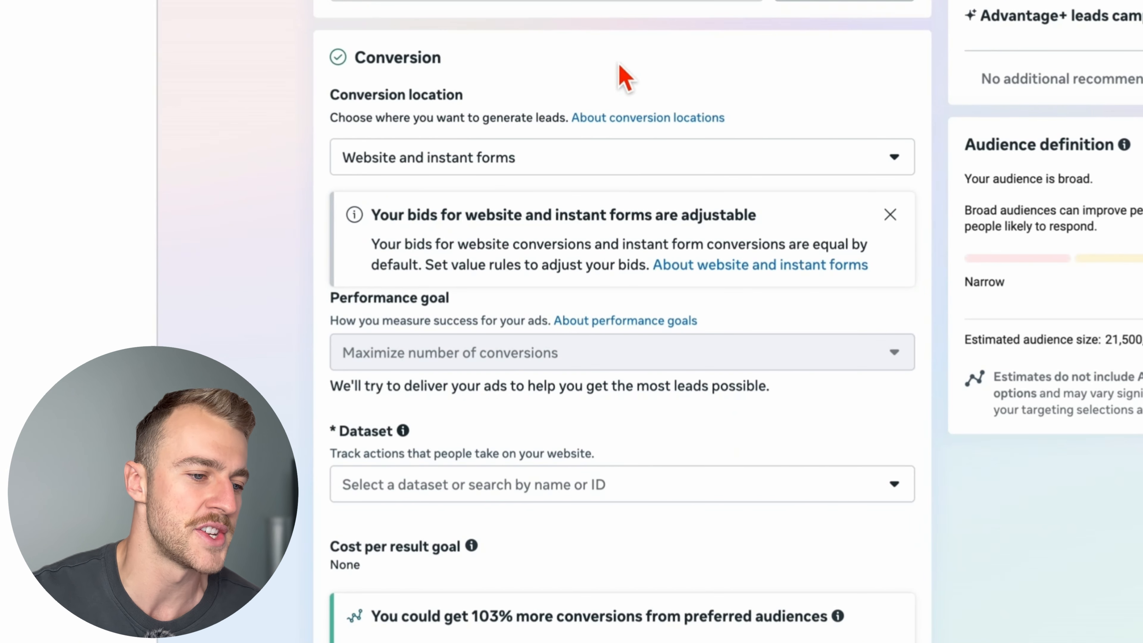
# - Change the ad set's conversion location to the single destination Instant forms
pyautogui.click(496, 160)
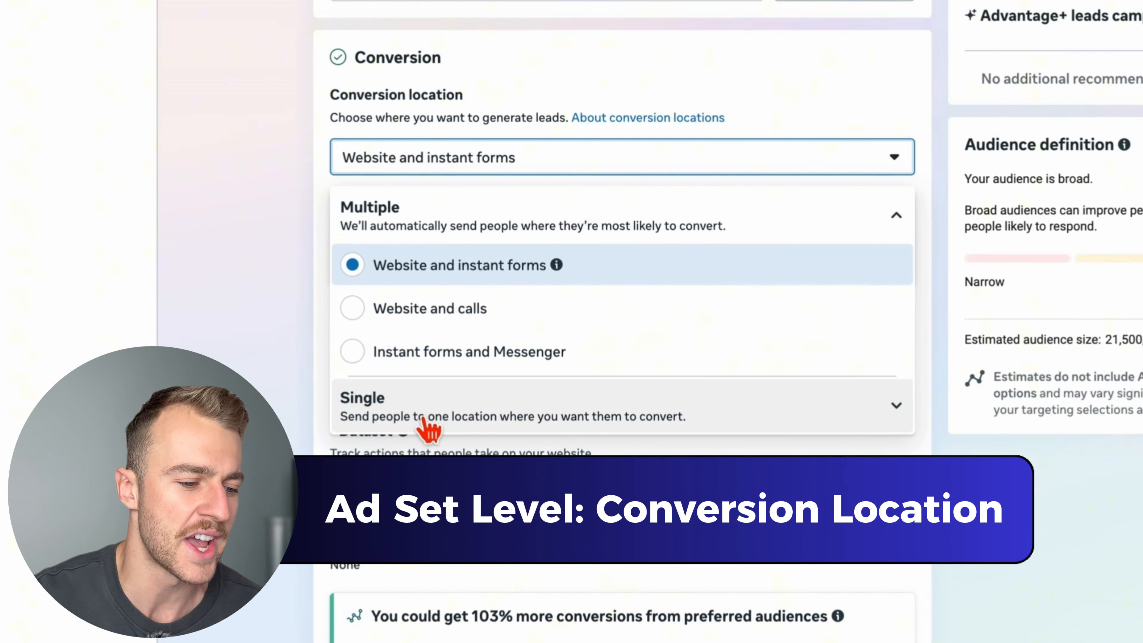
pyautogui.click(429, 425)
pyautogui.scroll(-2, 460, 367)
pyautogui.click(461, 419)
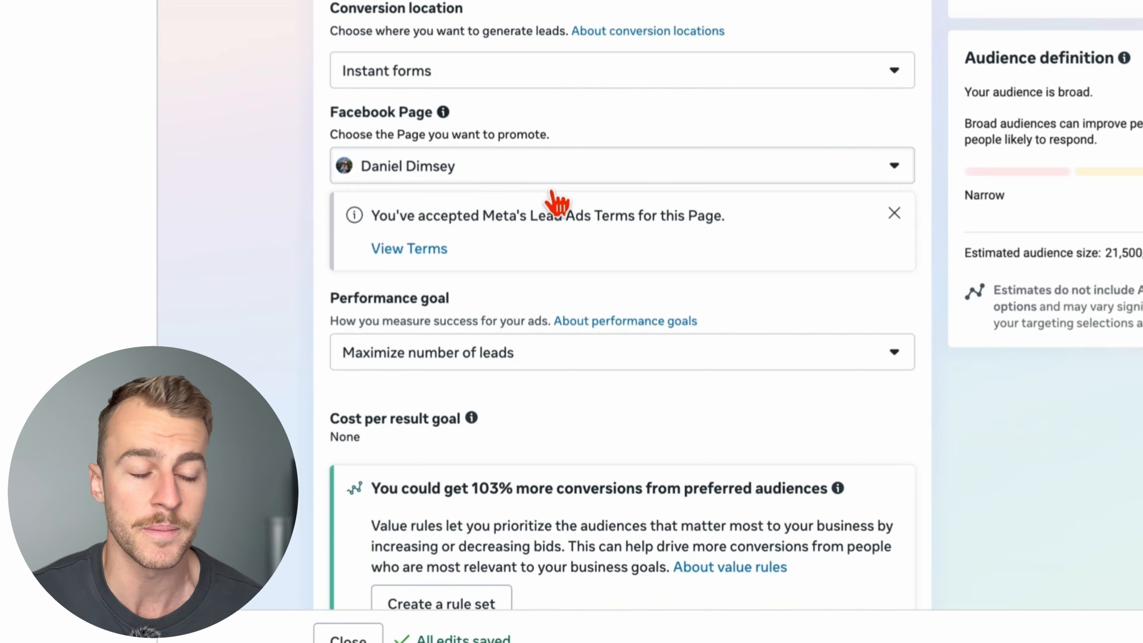
# - Choose Maximize number of leads as the ad set's performance goal
pyautogui.scroll(-3, 584, 235)
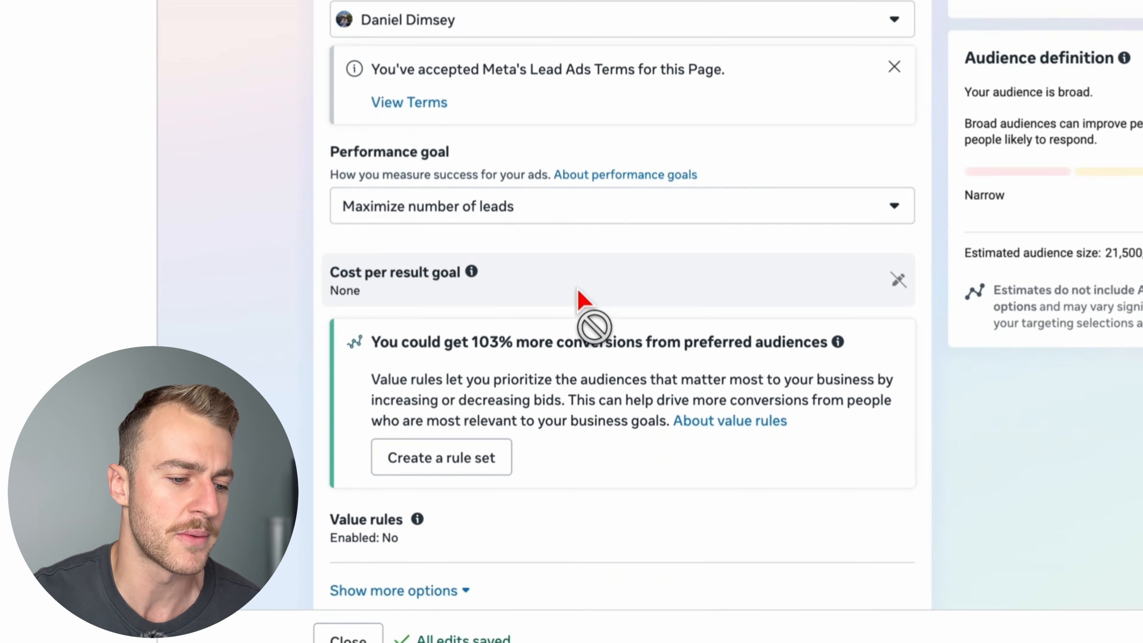
pyautogui.click(495, 212)
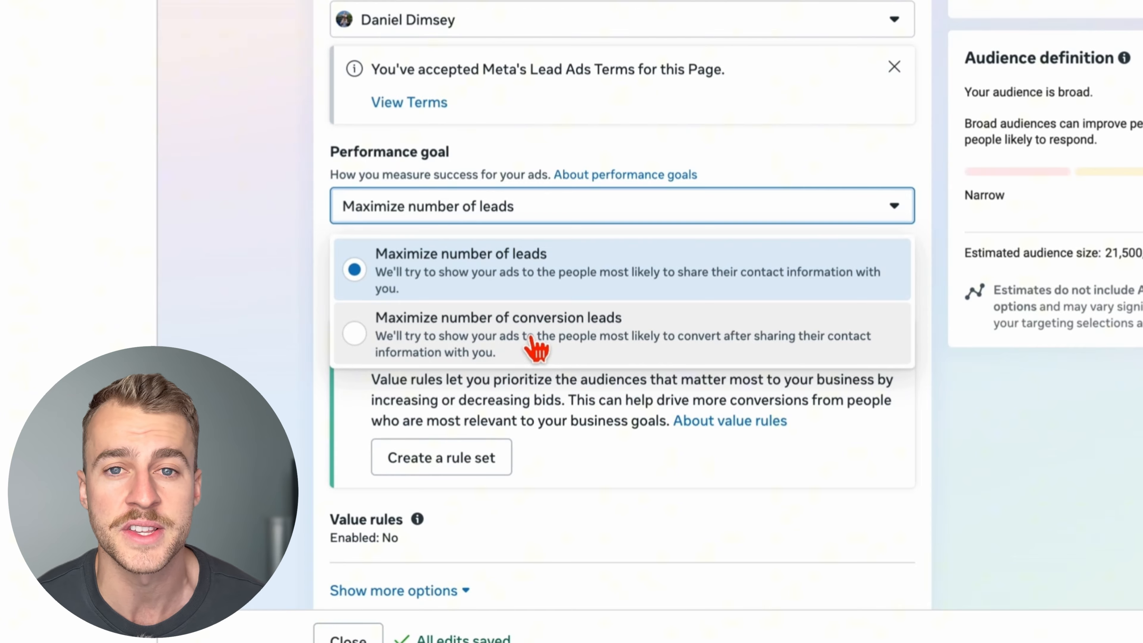
pyautogui.click(523, 276)
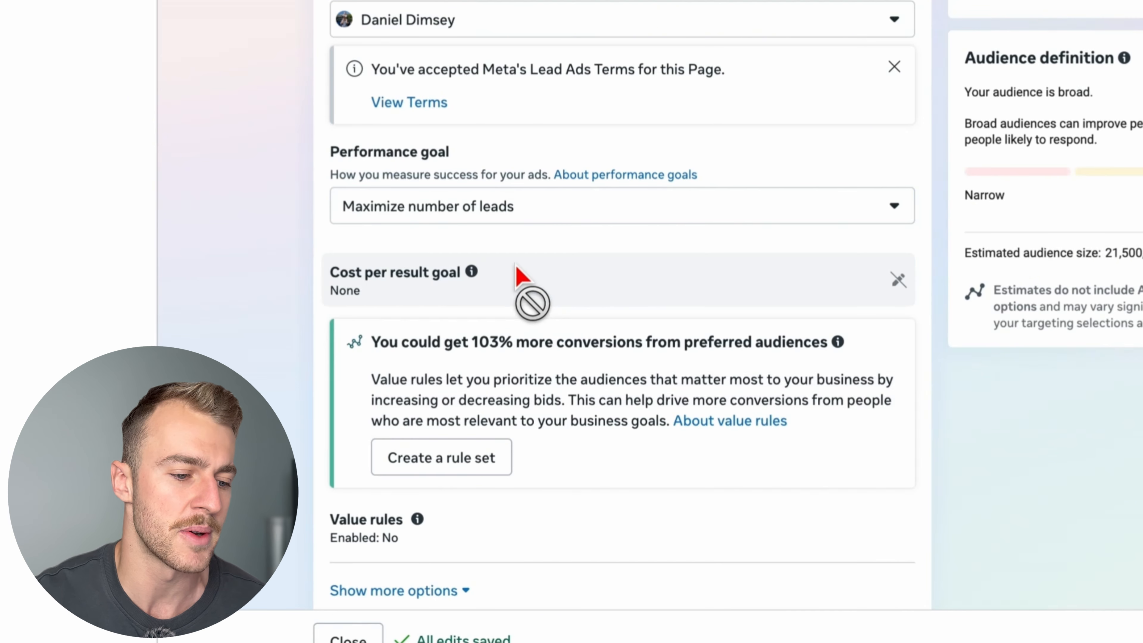
# - Switch the ad set's audience setup to Further limit the reach of your ads
pyautogui.scroll(-10, 582, 362)
pyautogui.scroll(-15, 585, 369)
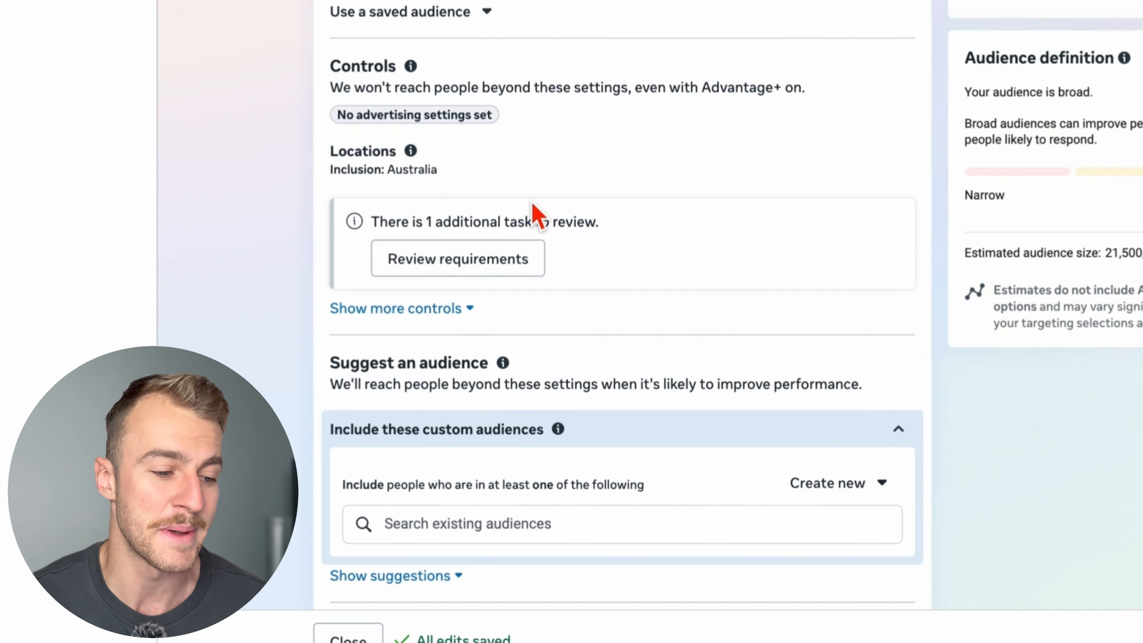
pyautogui.scroll(-1, 535, 207)
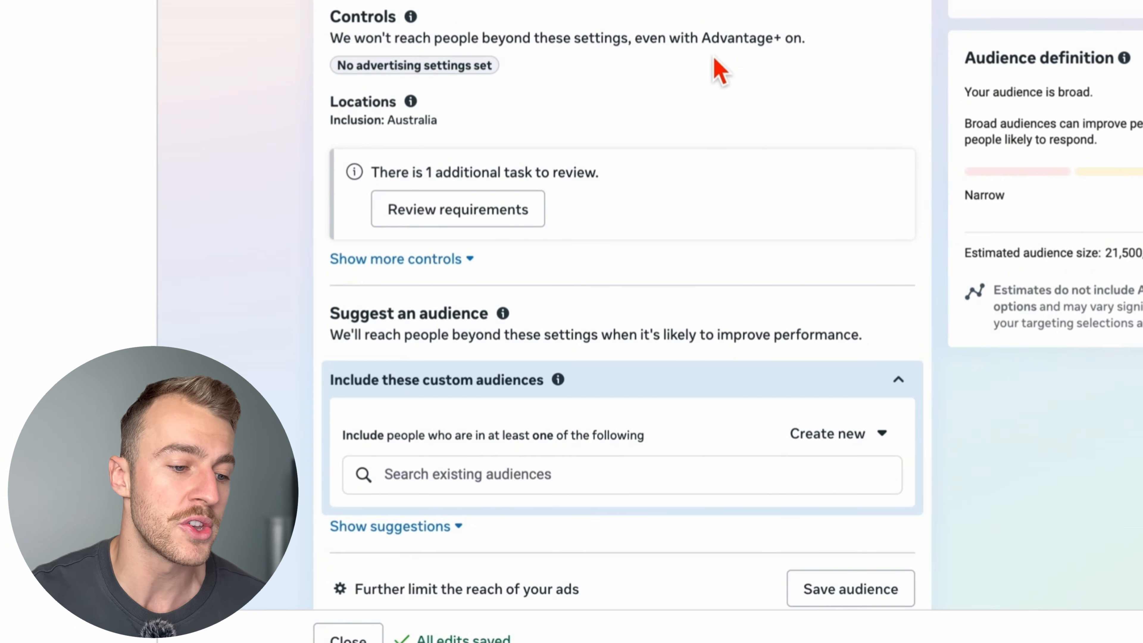
pyautogui.scroll(-5, 716, 67)
pyautogui.click(522, 360)
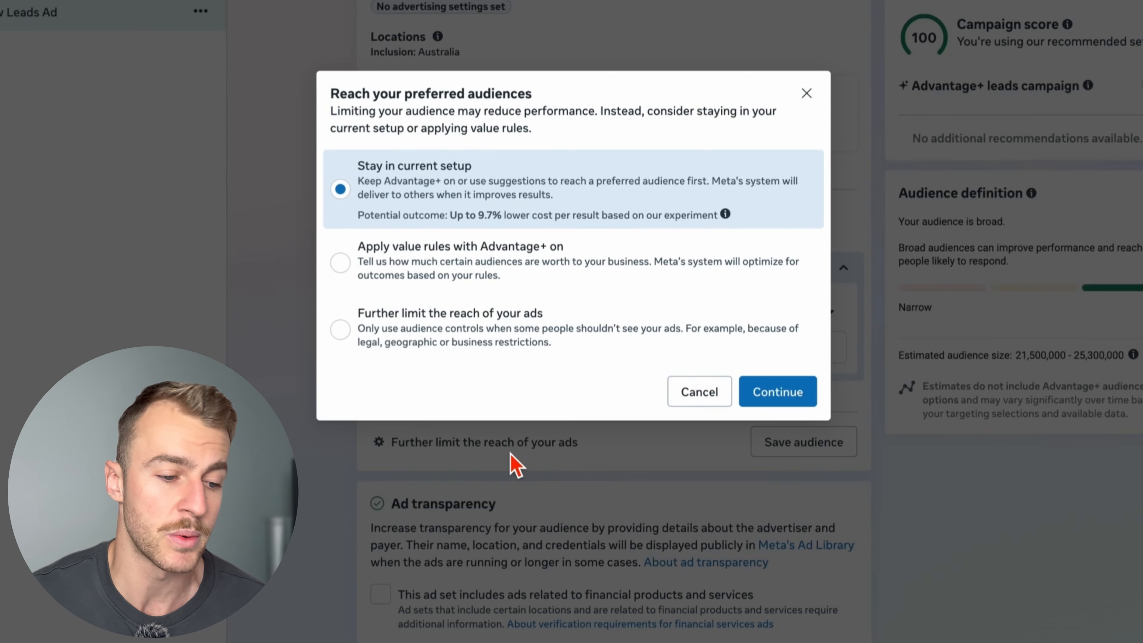
pyautogui.click(464, 349)
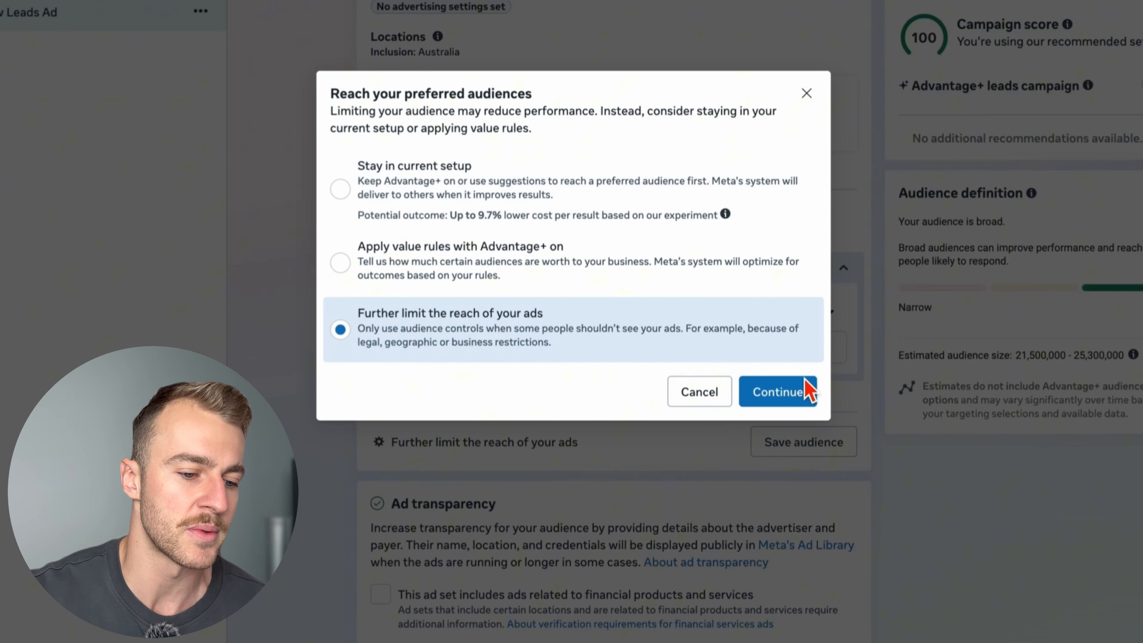
pyautogui.click(810, 394)
pyautogui.scroll(8, 700, 472)
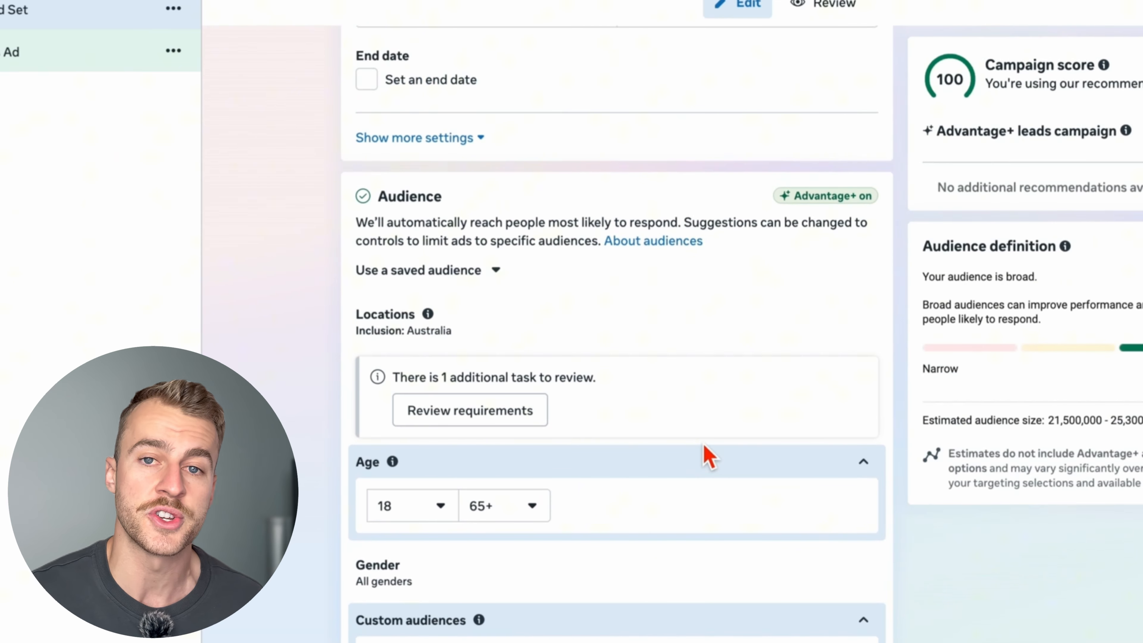
# - Replace Australia with the suburb Chadstone, Victoria, as the included audience location, with the location map shown
pyautogui.moveTo(861, 326)
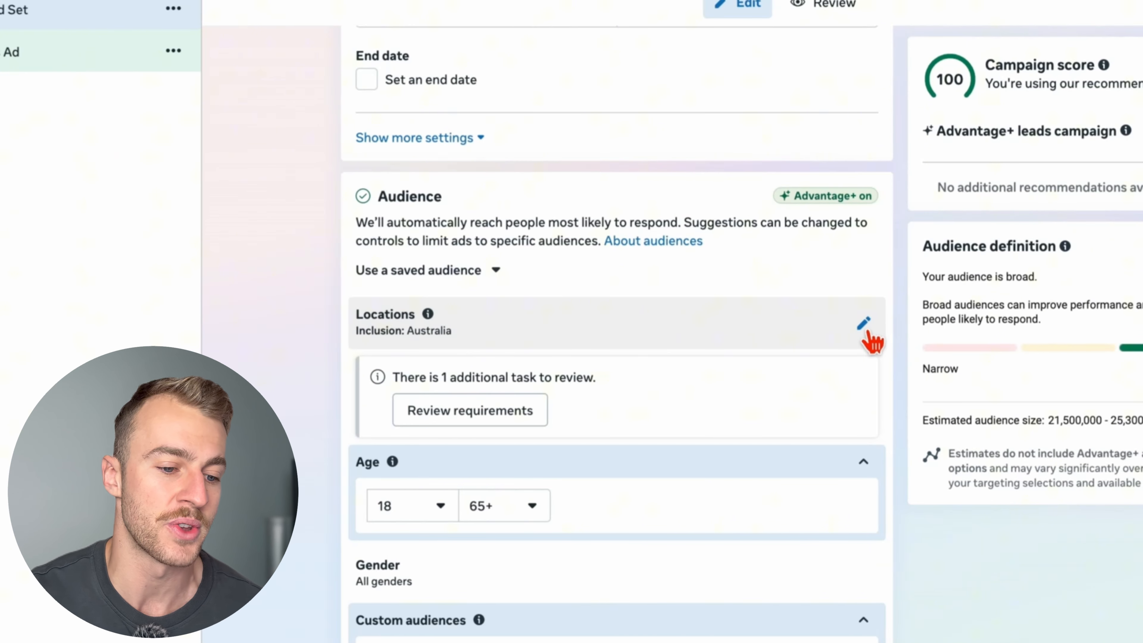
pyautogui.click(864, 323)
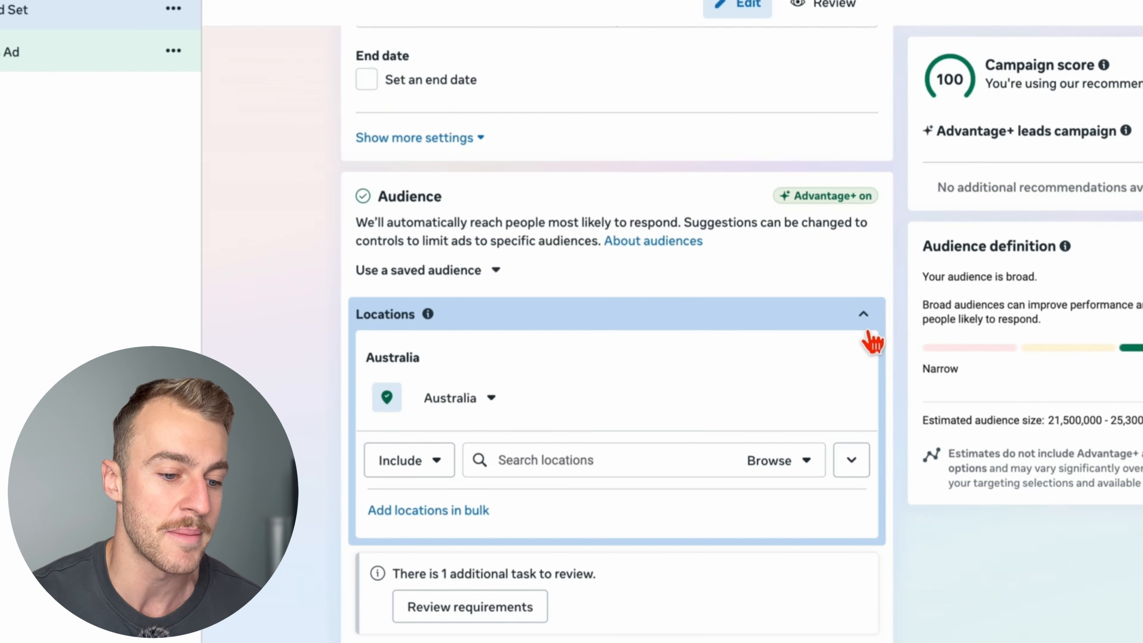
pyautogui.click(852, 460)
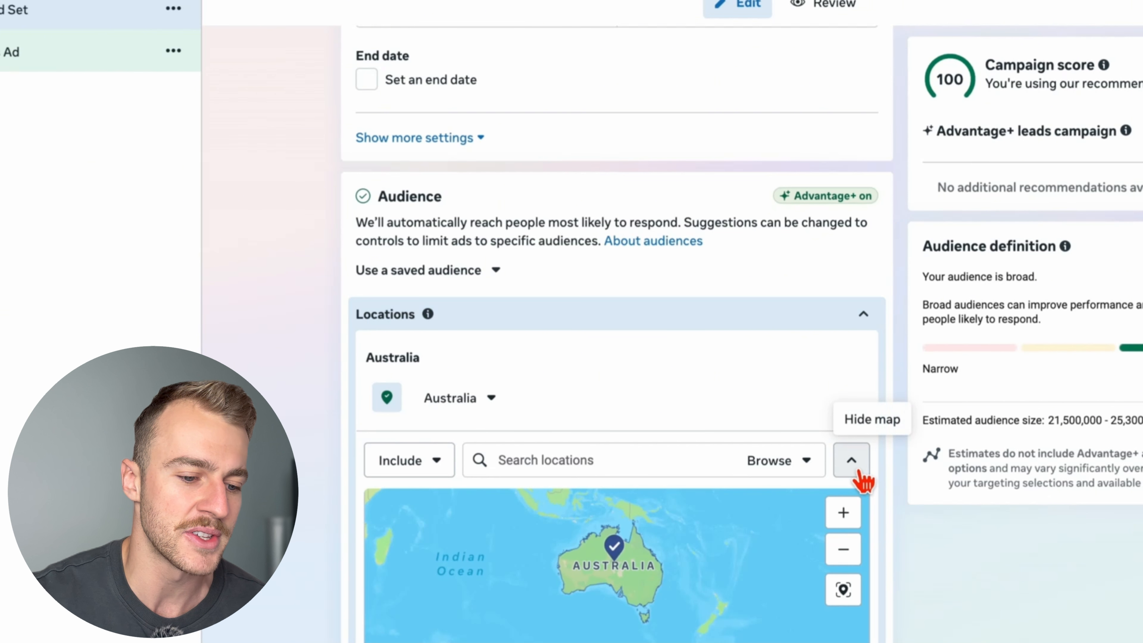
pyautogui.scroll(-5, 939, 579)
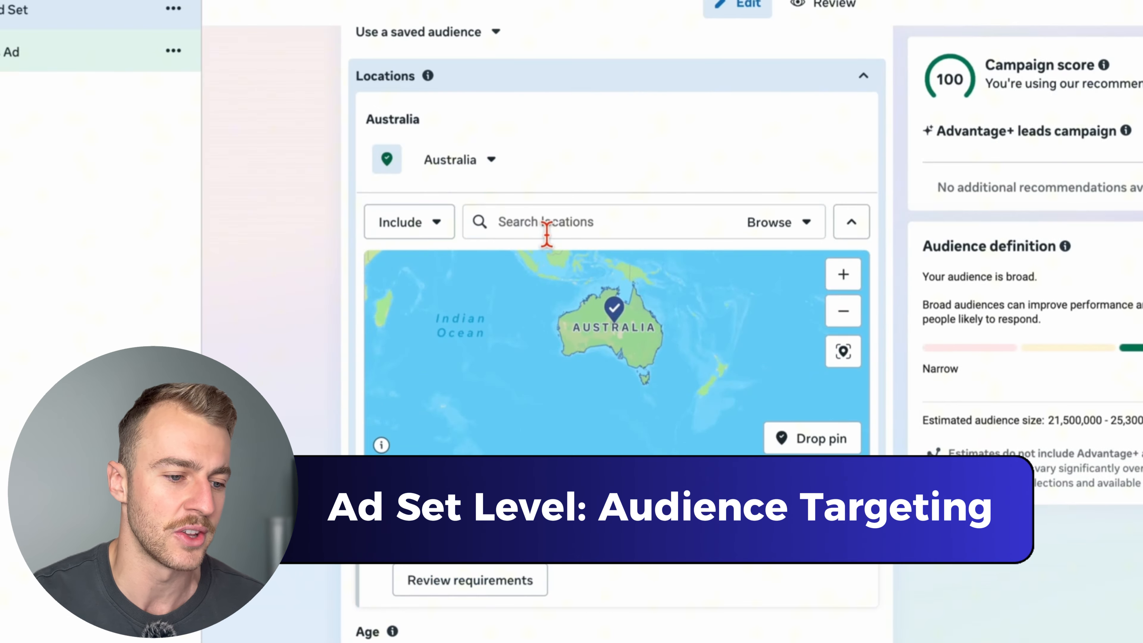
pyautogui.click(547, 223)
pyautogui.write('chadst')
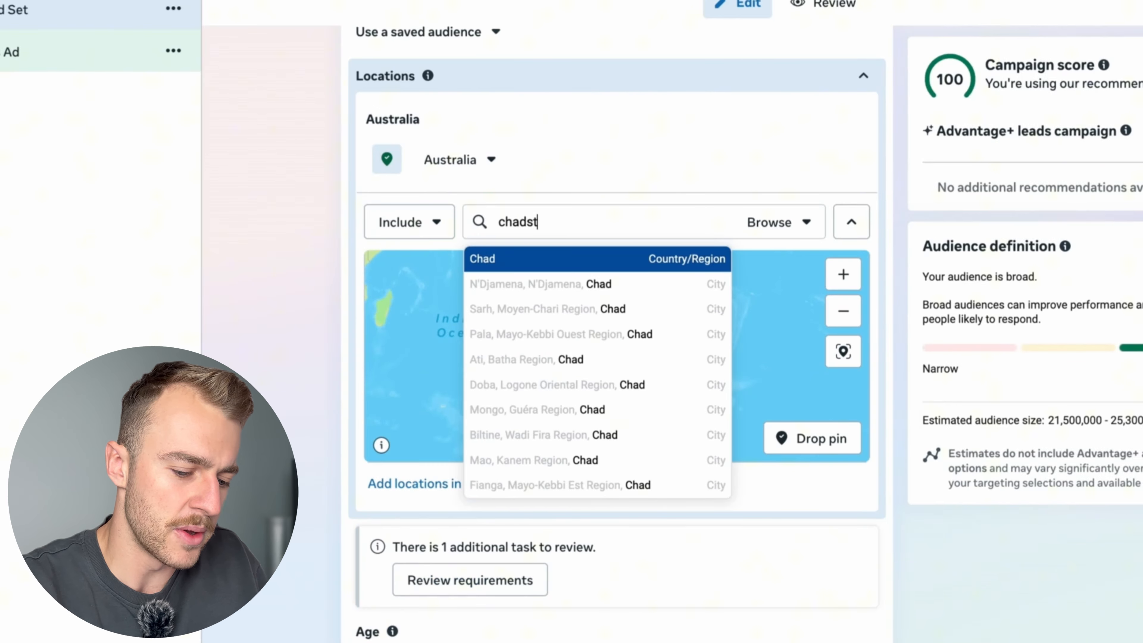
pyautogui.write('one')
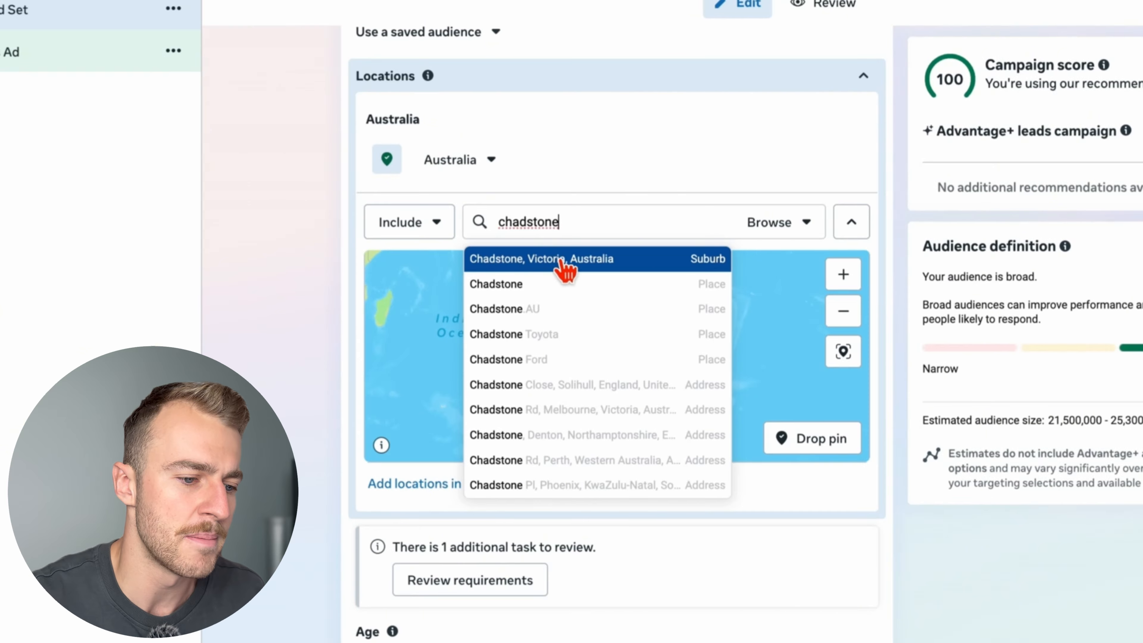
pyautogui.click(563, 260)
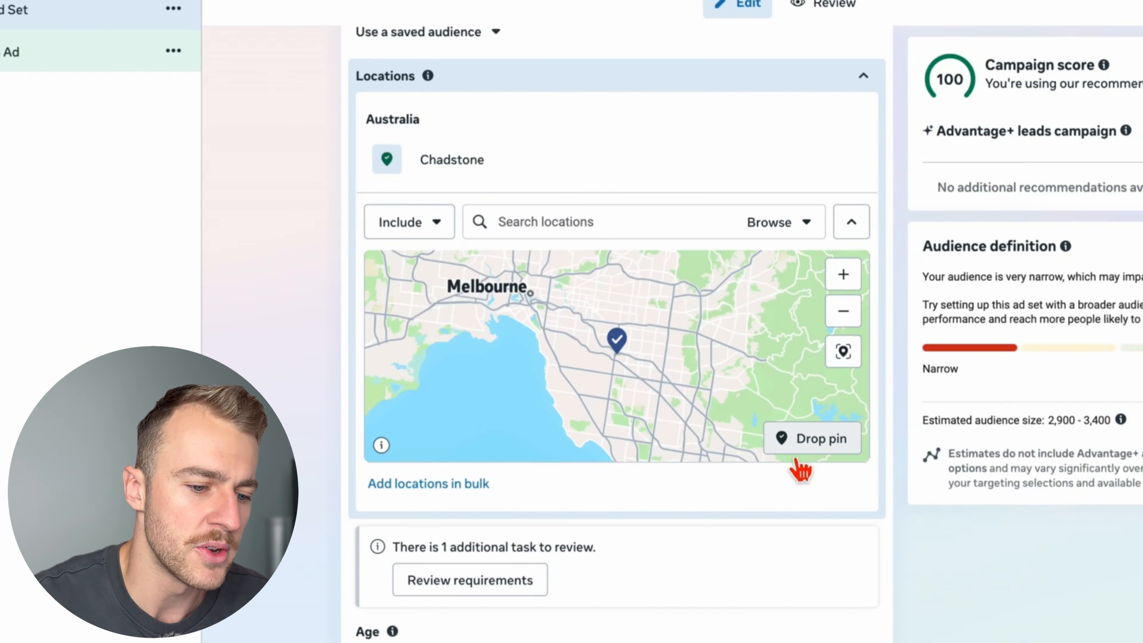
# - Place an included map pin just south of Chadstone with a 22-mile radius, and remove the separate Chadstone location
pyautogui.click(622, 374)
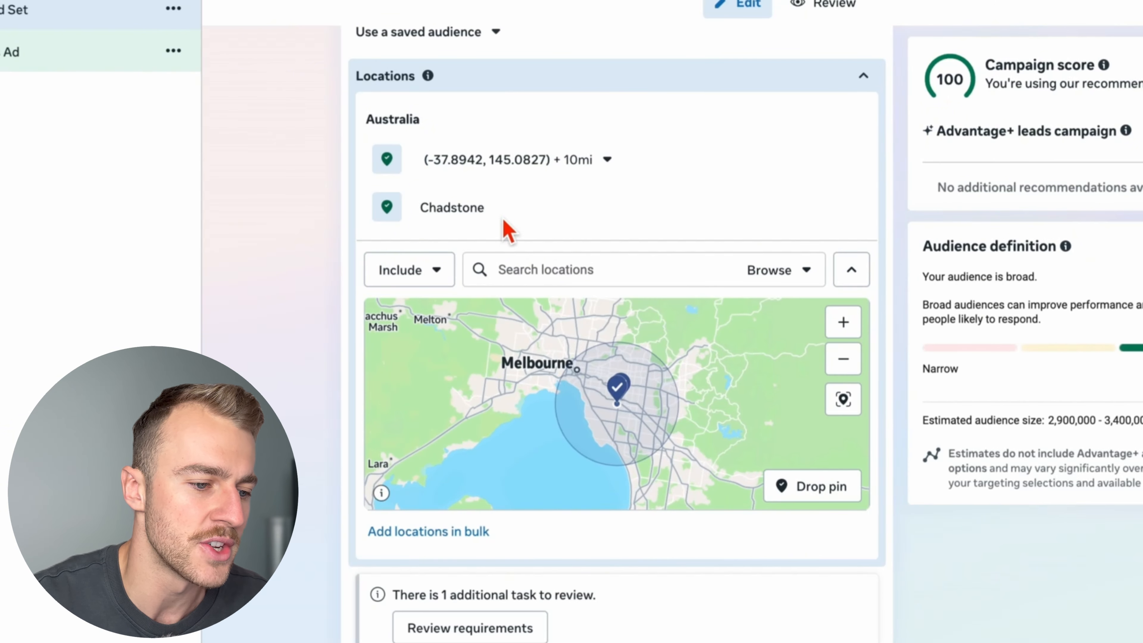
pyautogui.click(607, 160)
pyautogui.moveTo(455, 258); pyautogui.dragTo(486, 264)
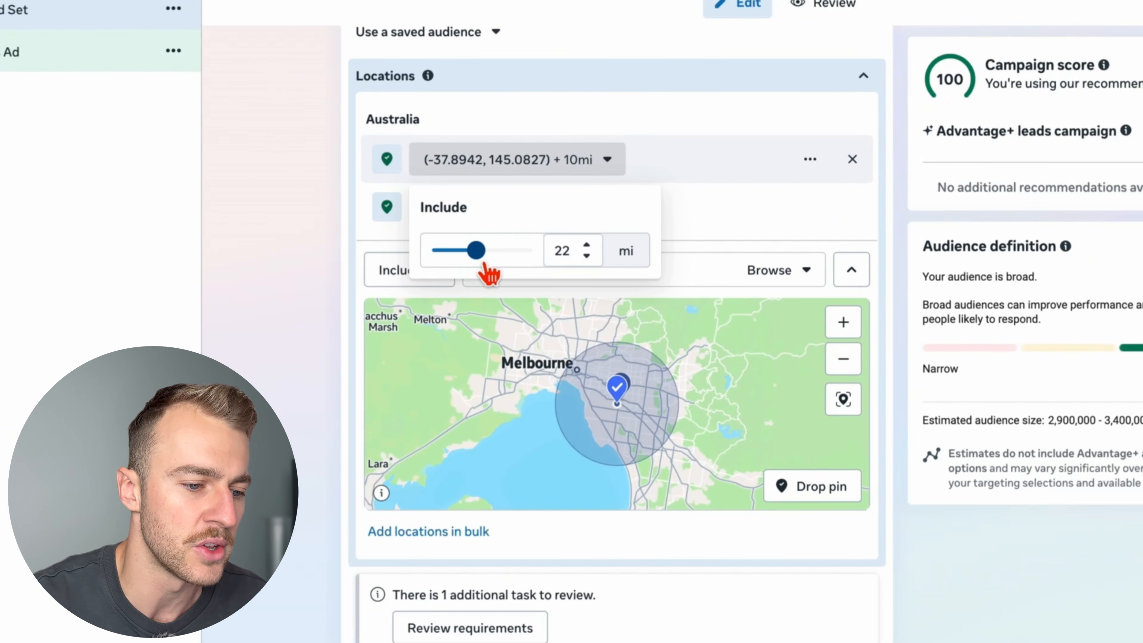
pyautogui.click(579, 291)
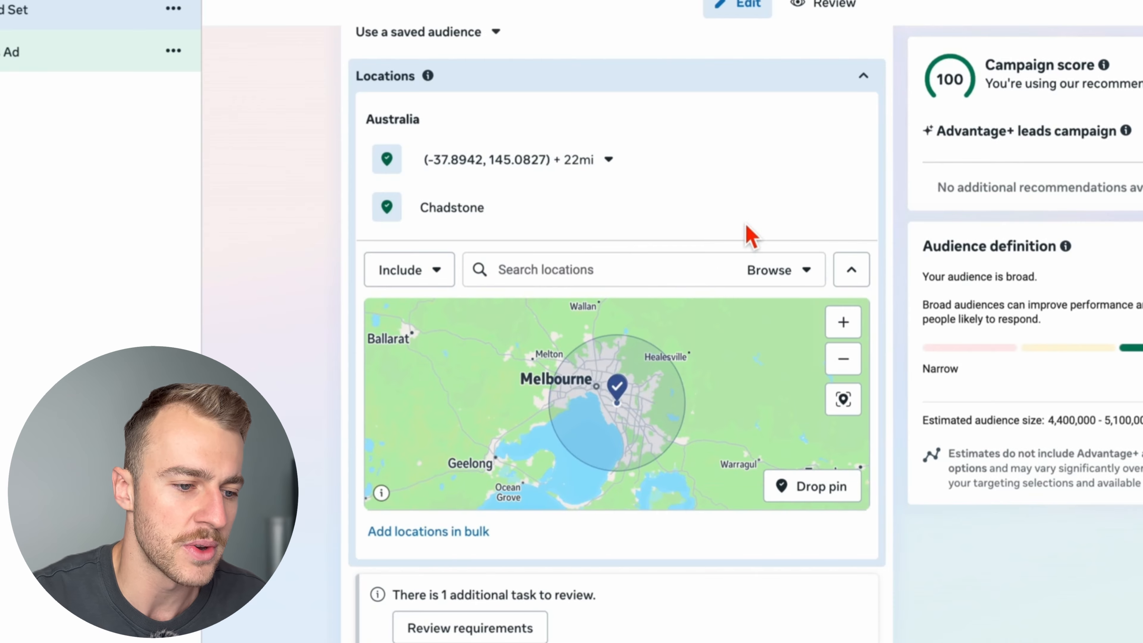
pyautogui.click(852, 207)
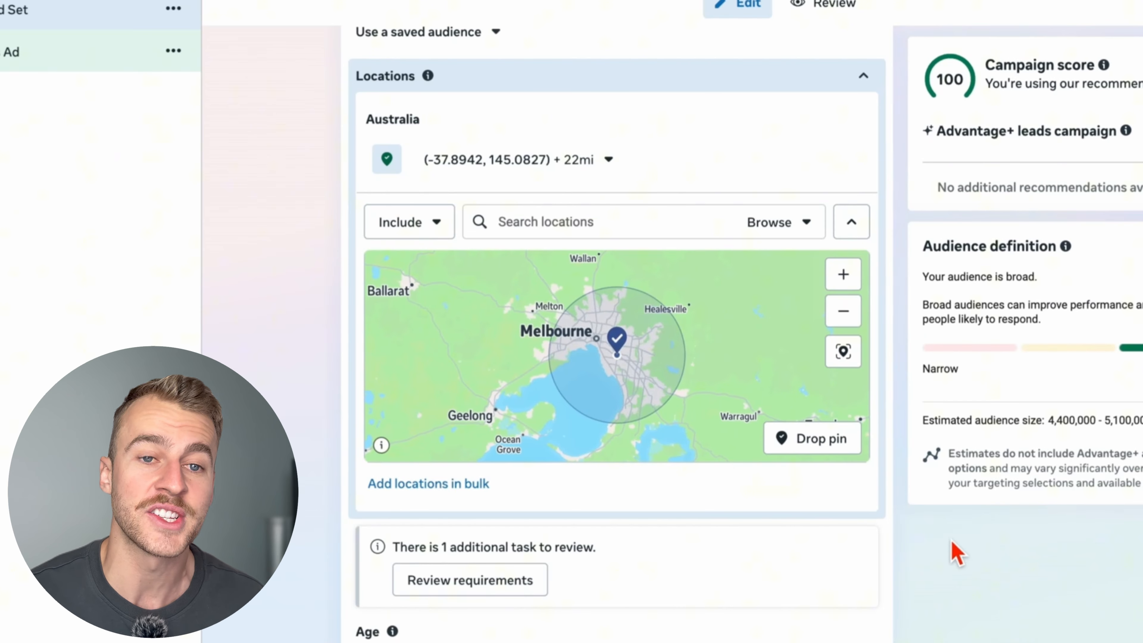
# - Drop a second pin on the peninsula south of Melbourne, west of Cowes, and make it an excluded location
pyautogui.moveTo(648, 353); pyautogui.dragTo(658, 316)
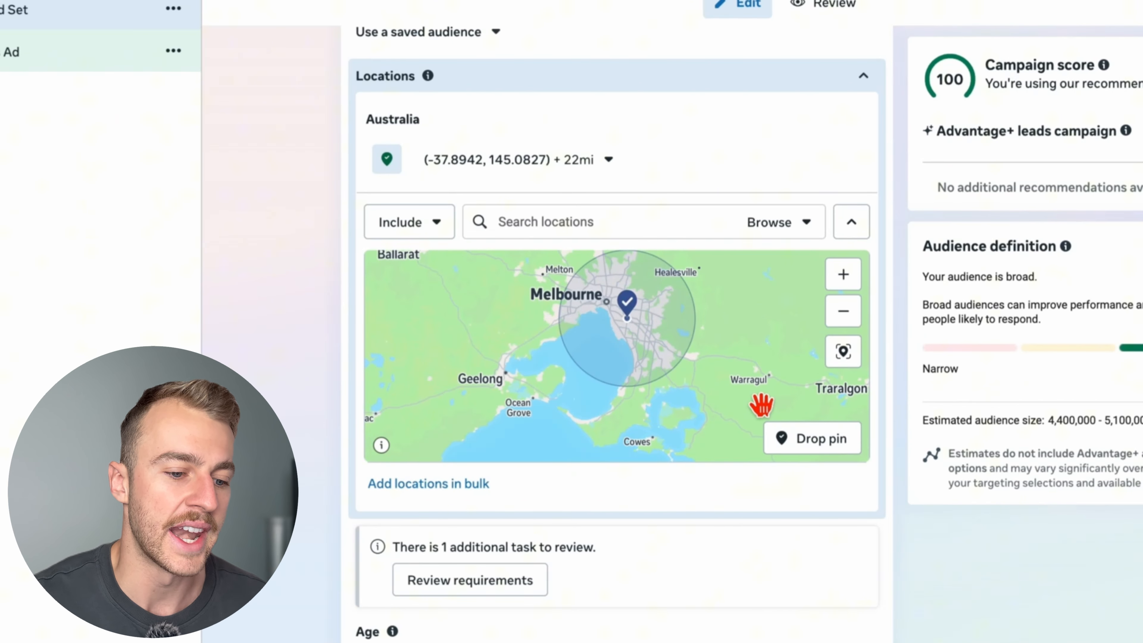
pyautogui.click(804, 450)
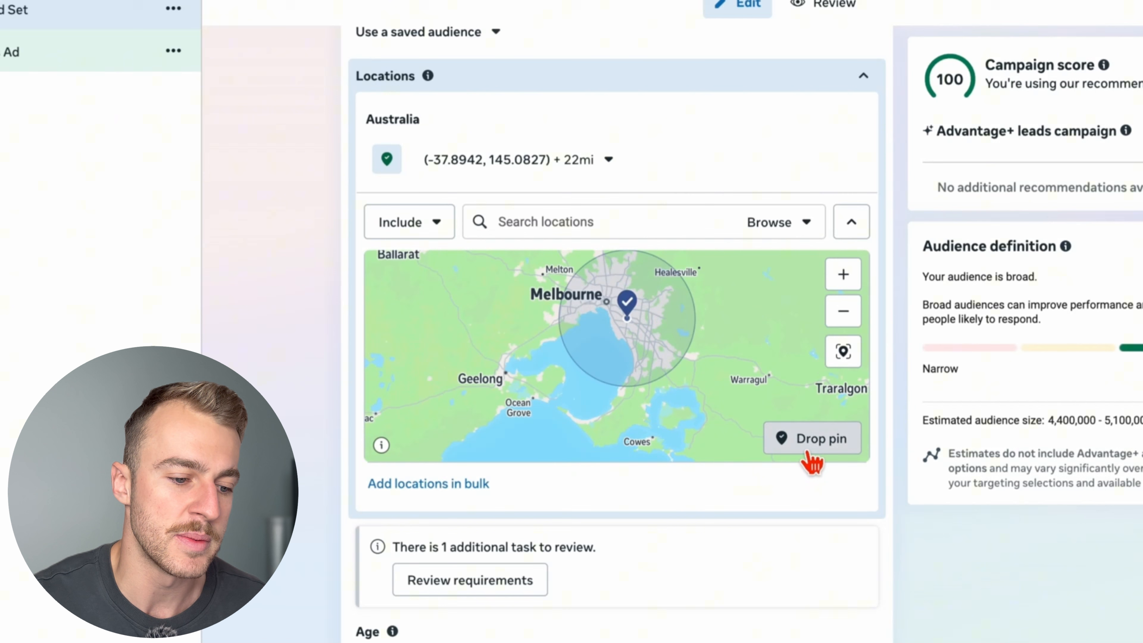
pyautogui.click(600, 435)
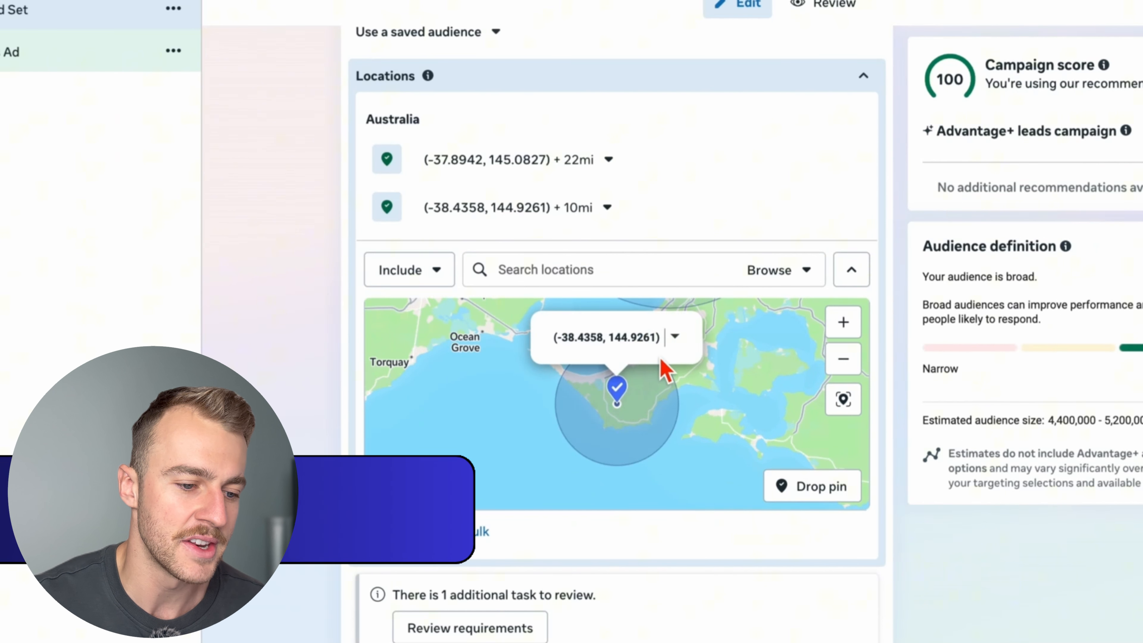
pyautogui.click(675, 336)
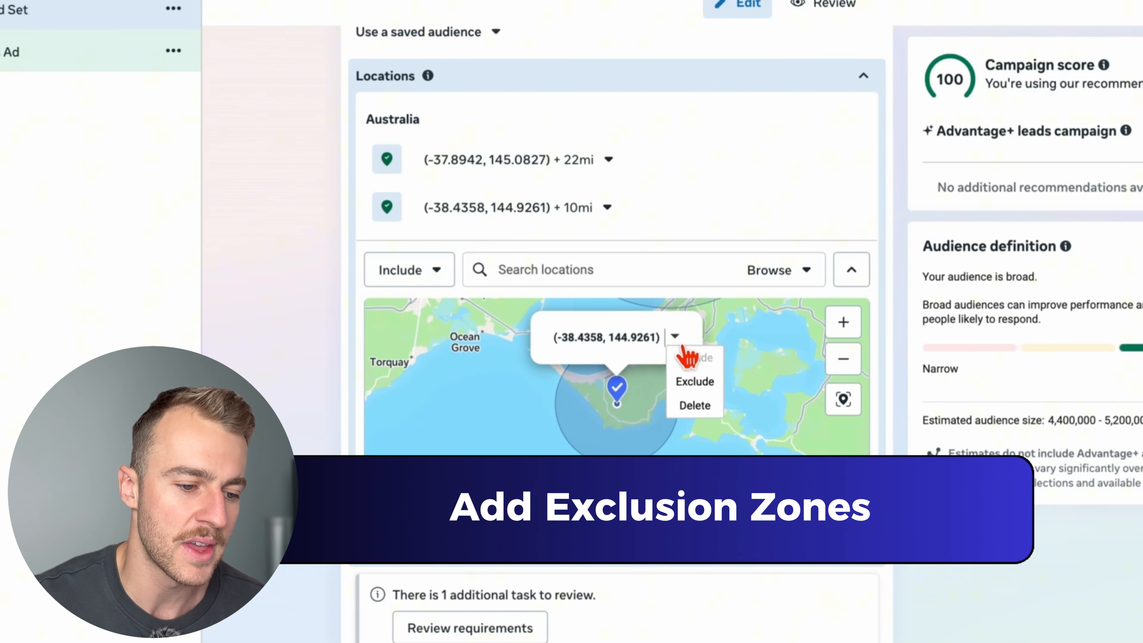
pyautogui.click(702, 385)
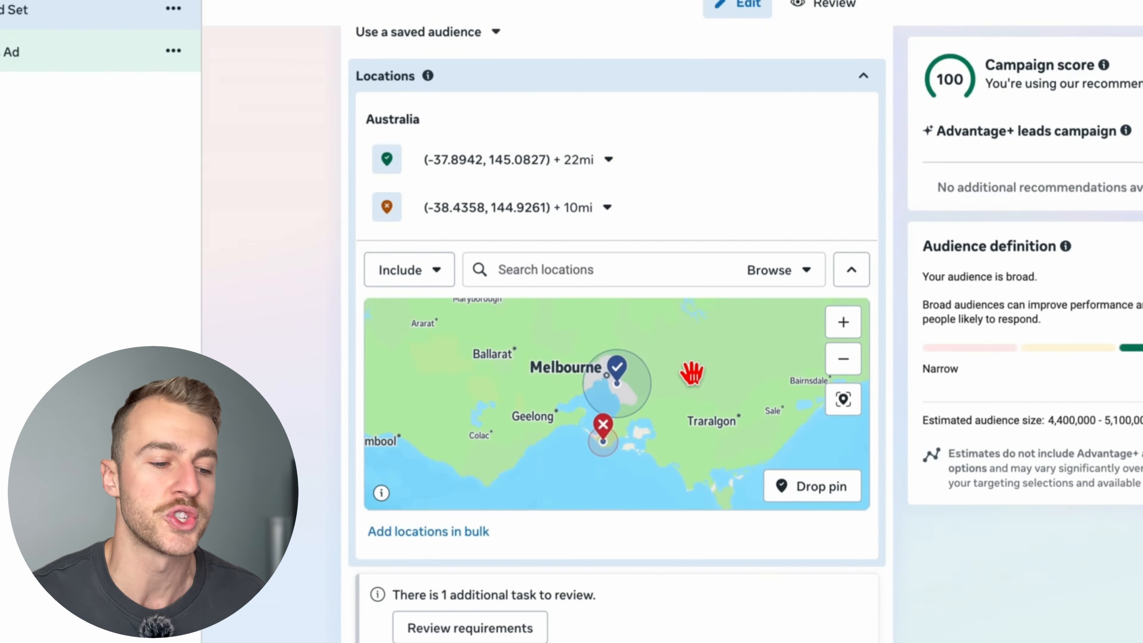
# - Set the excluded location's radius to 15 miles and check both zones on the map
pyautogui.click(843, 359)
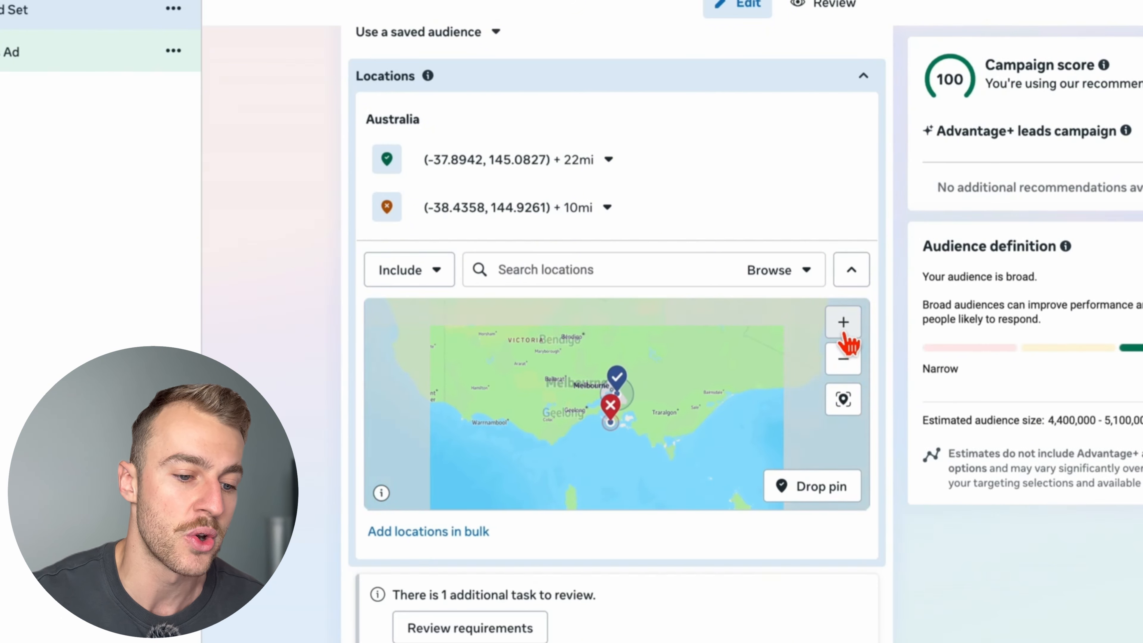
pyautogui.click(843, 331)
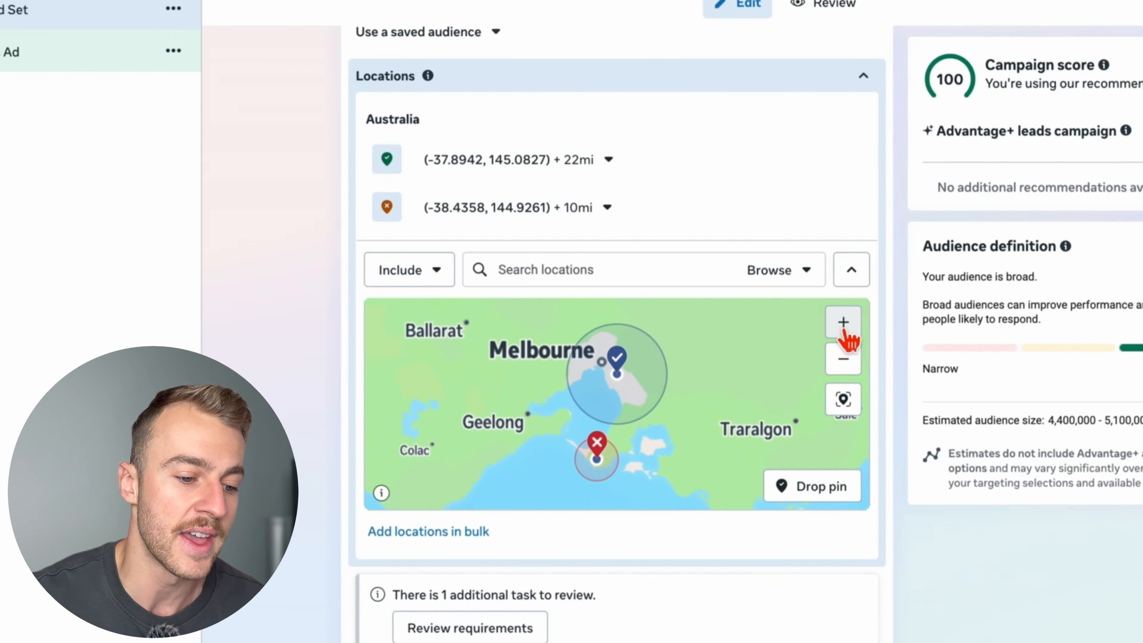
pyautogui.click(601, 219)
pyautogui.moveTo(458, 299)
pyautogui.mouseDown()
pyautogui.moveTo(473, 300)
pyautogui.moveTo(468, 310)
pyautogui.moveTo(463, 302)
pyautogui.mouseUp()
pyautogui.moveTo(620, 366); pyautogui.dragTo(591, 439)
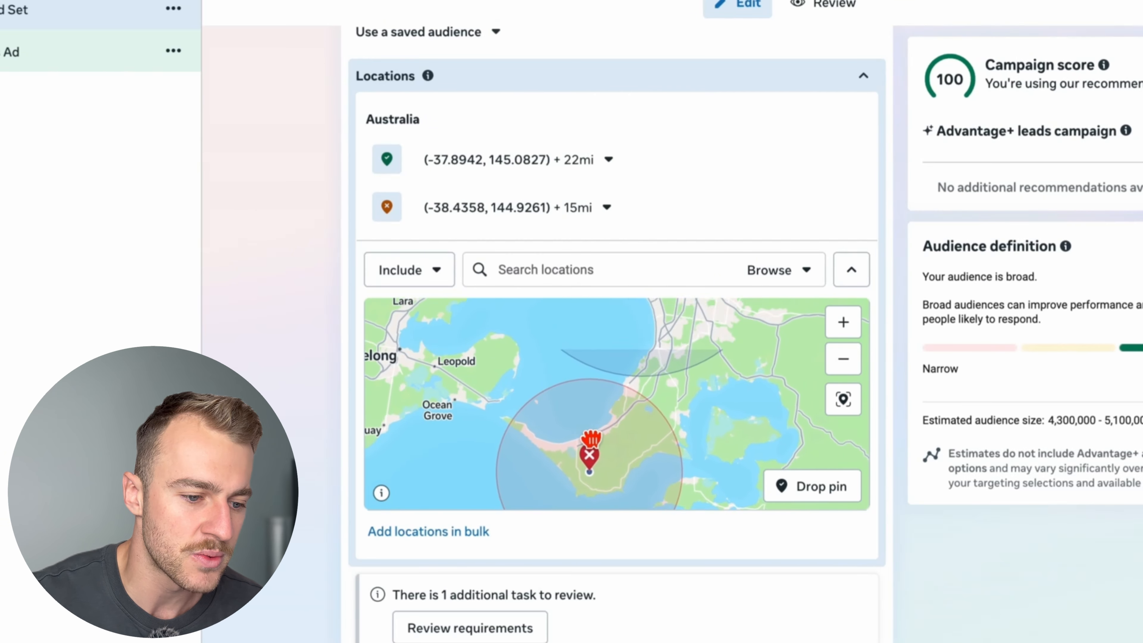
pyautogui.moveTo(645, 386); pyautogui.dragTo(678, 422)
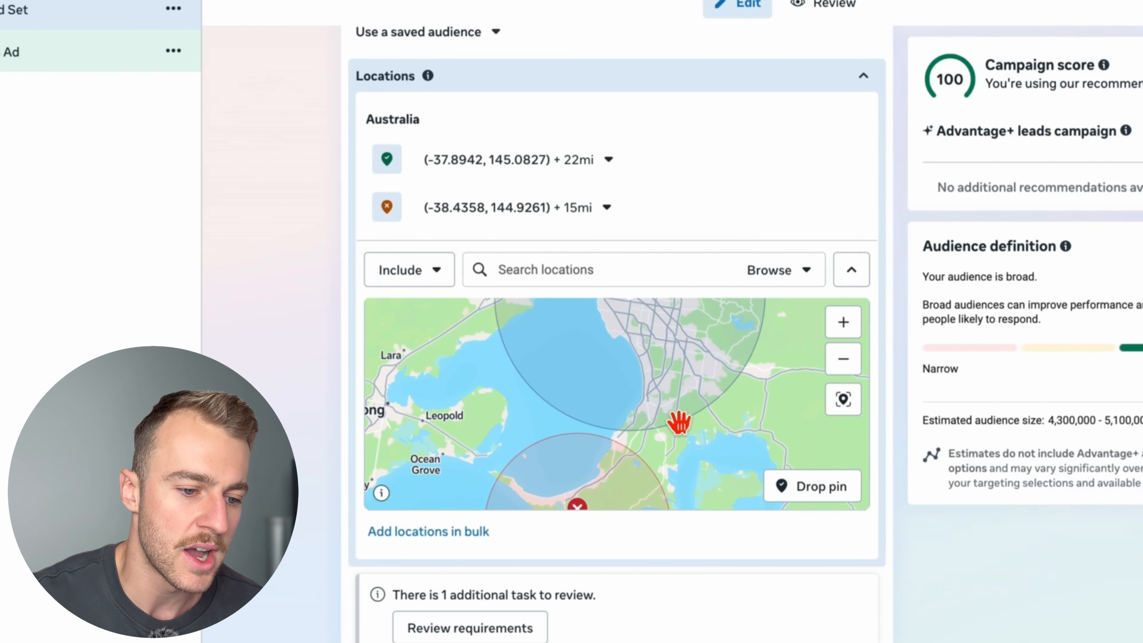
pyautogui.click(845, 362)
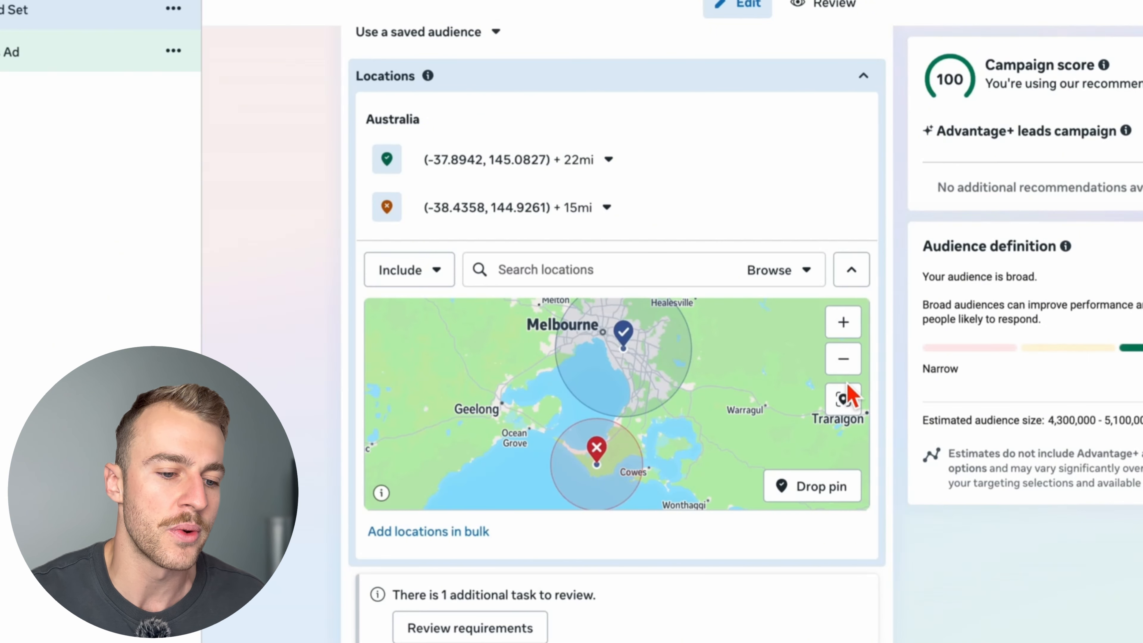
# - Set the audience's minimum age to 25 and stop the age range from being used as a suggestion
pyautogui.click(843, 359)
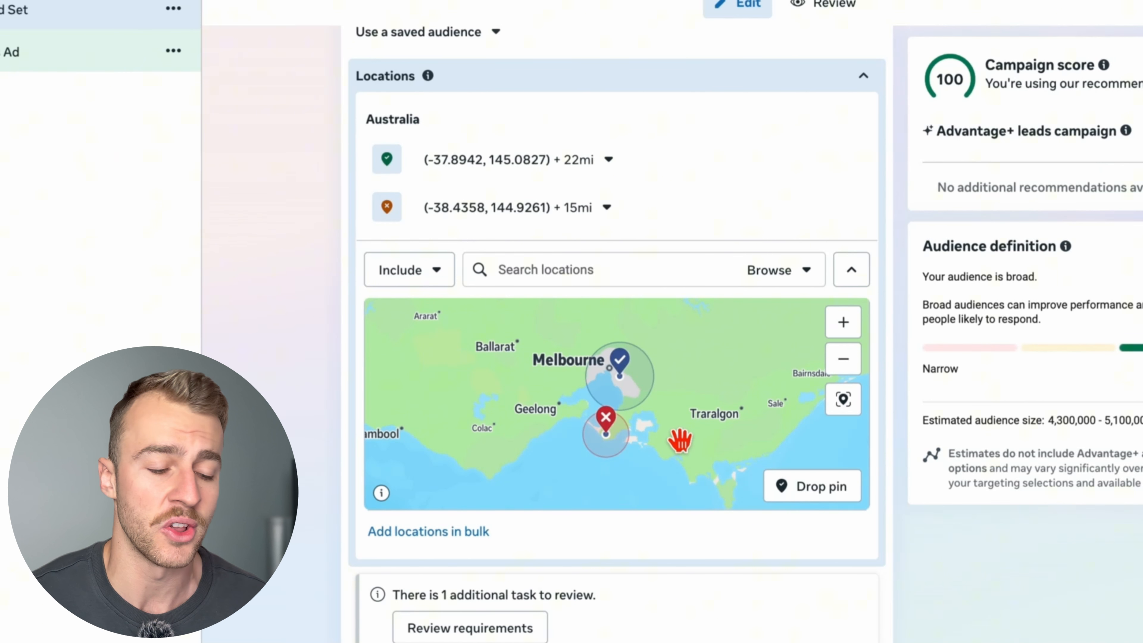
pyautogui.scroll(-5, 689, 445)
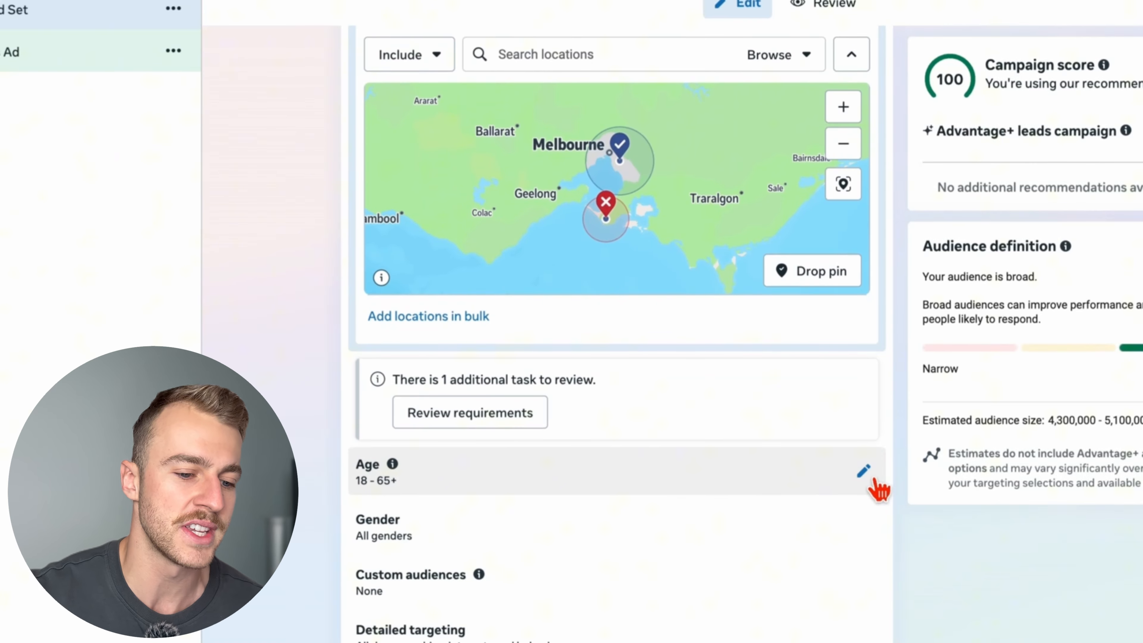
pyautogui.click(869, 477)
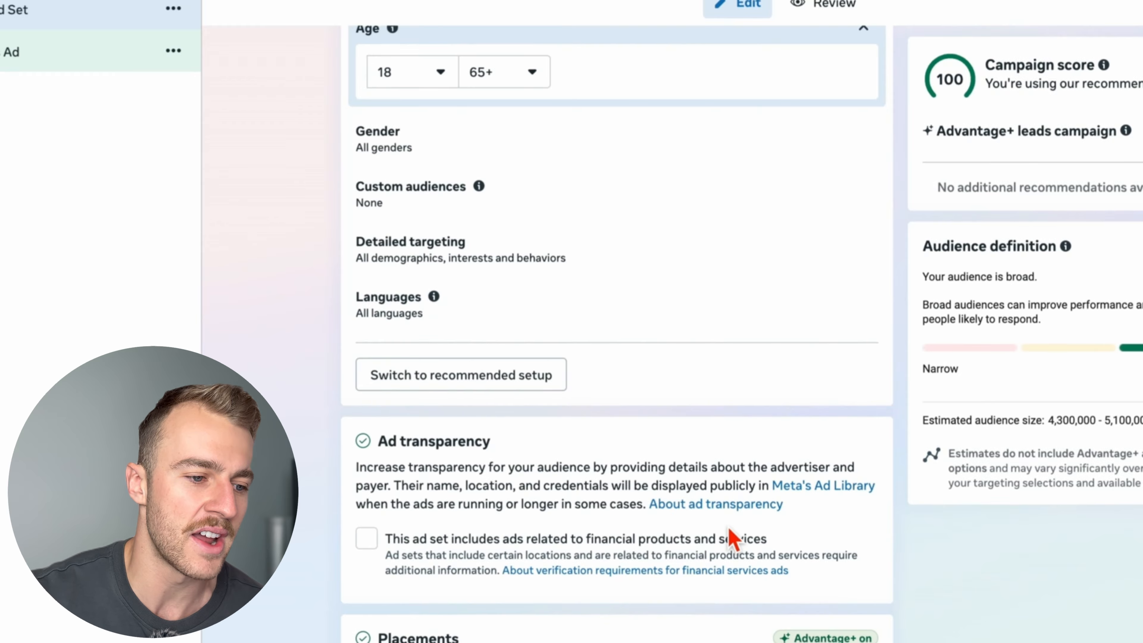
pyautogui.scroll(10, 630, 406)
pyautogui.scroll(-6, 513, 313)
pyautogui.click(432, 244)
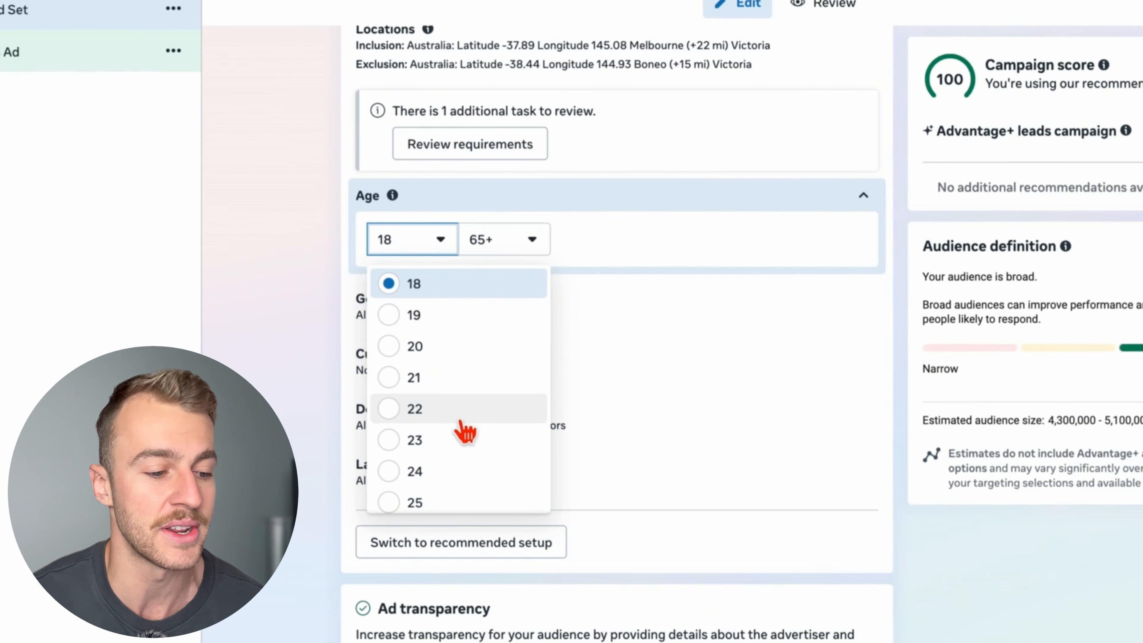
pyautogui.scroll(-1, 465, 430)
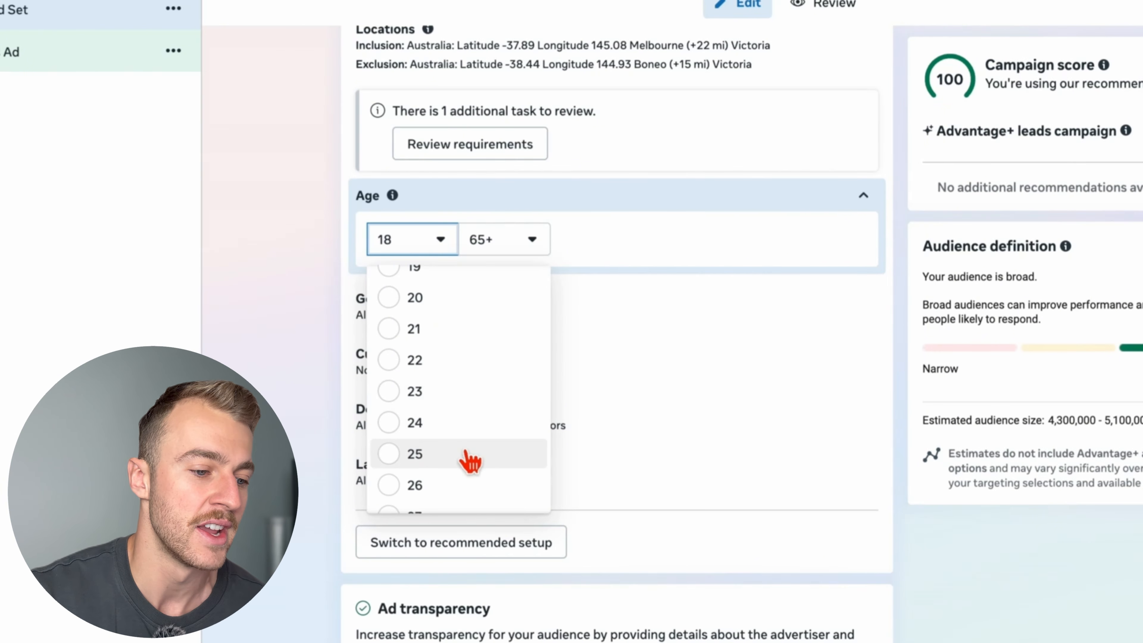
pyautogui.click(491, 455)
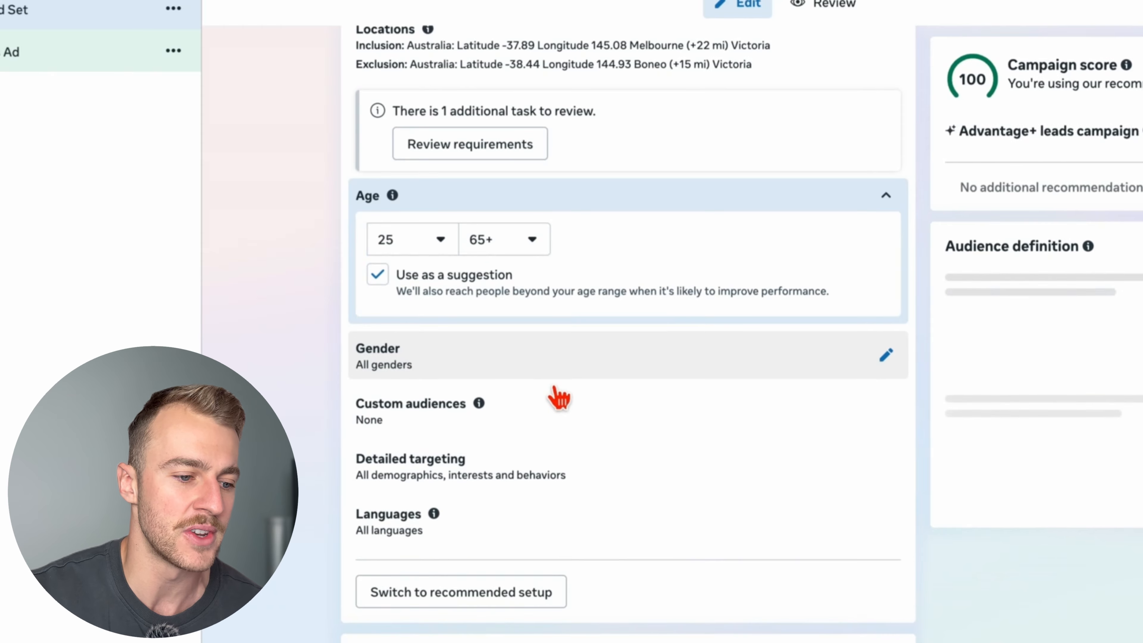
pyautogui.click(377, 329)
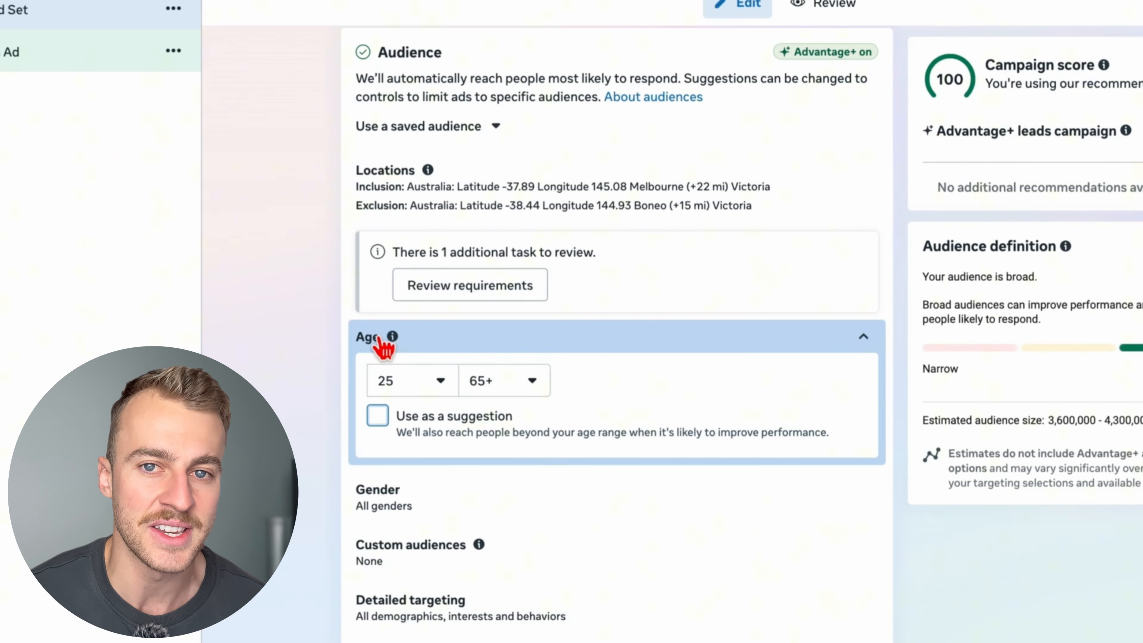
pyautogui.scroll(-3, 485, 503)
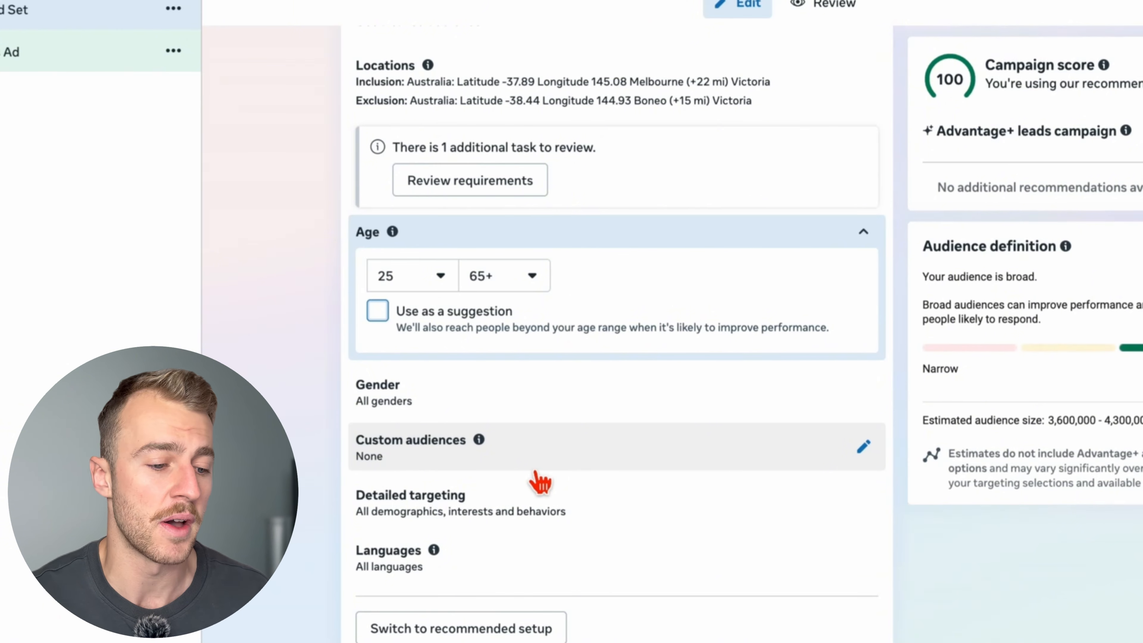
pyautogui.scroll(2, 540, 481)
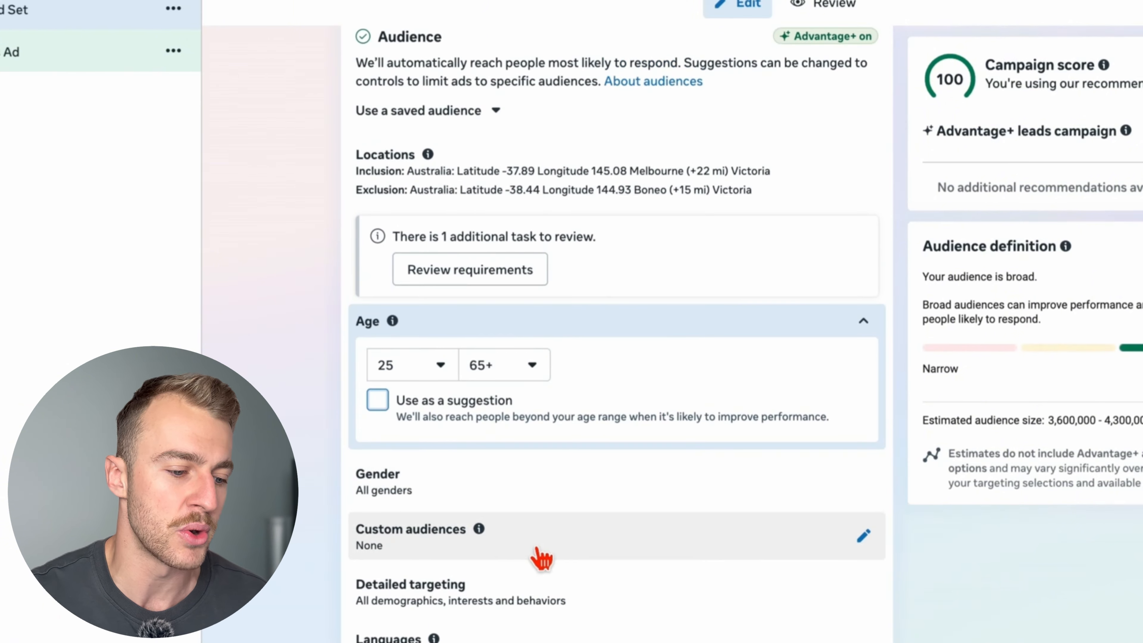
pyautogui.scroll(-4, 694, 621)
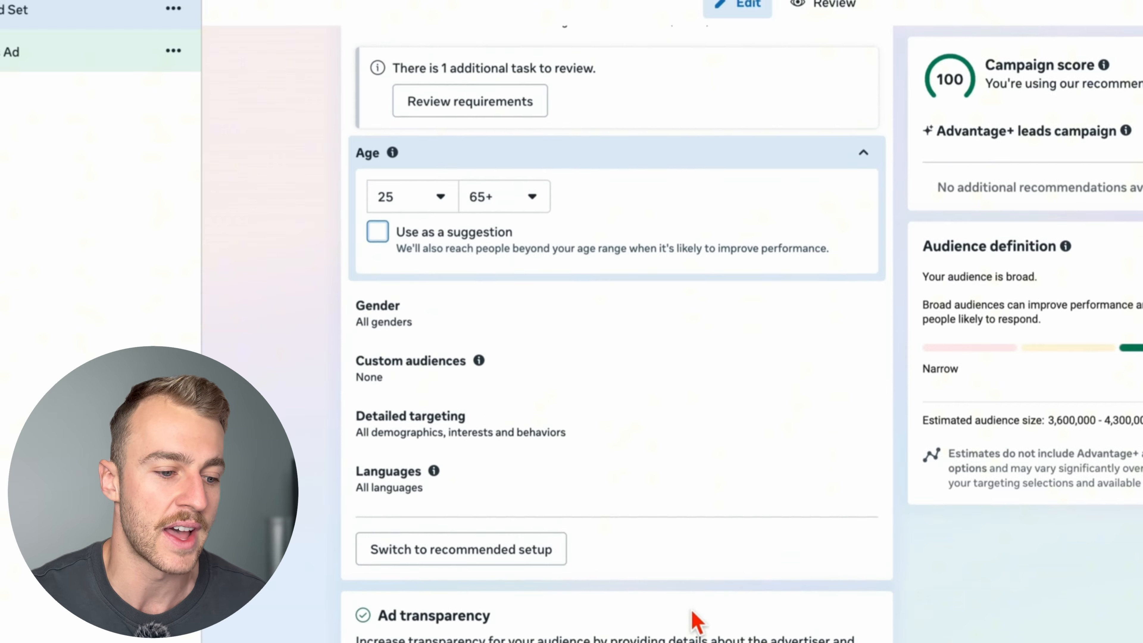
pyautogui.scroll(1, 694, 620)
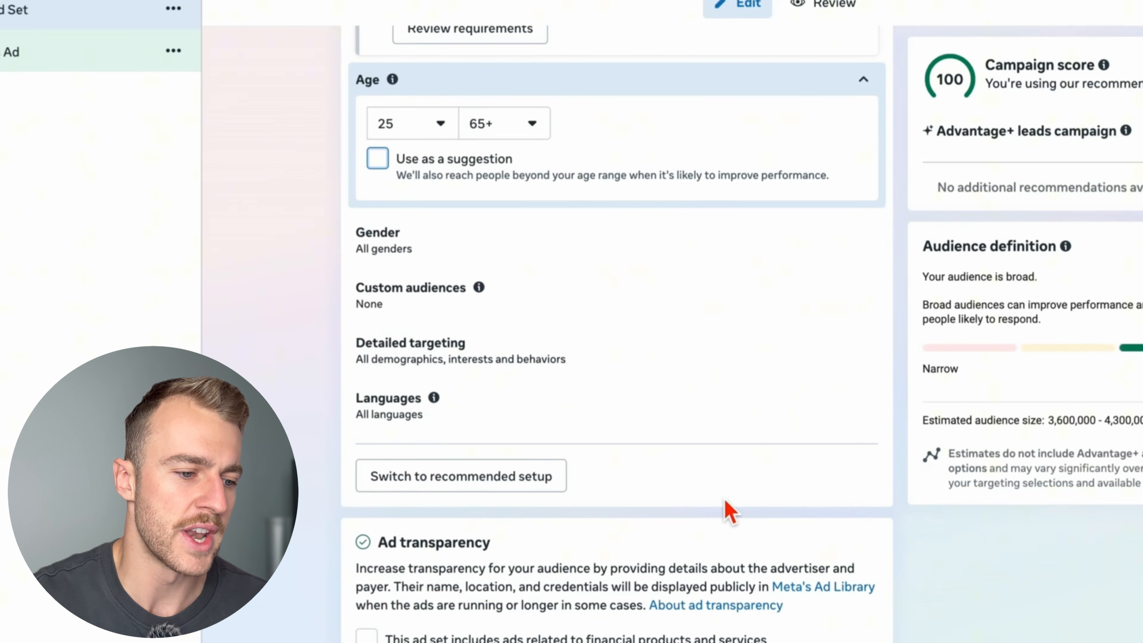
# - Start setting up the ad creative of the new leads ad as an image ad
pyautogui.scroll(-6, 655, 510)
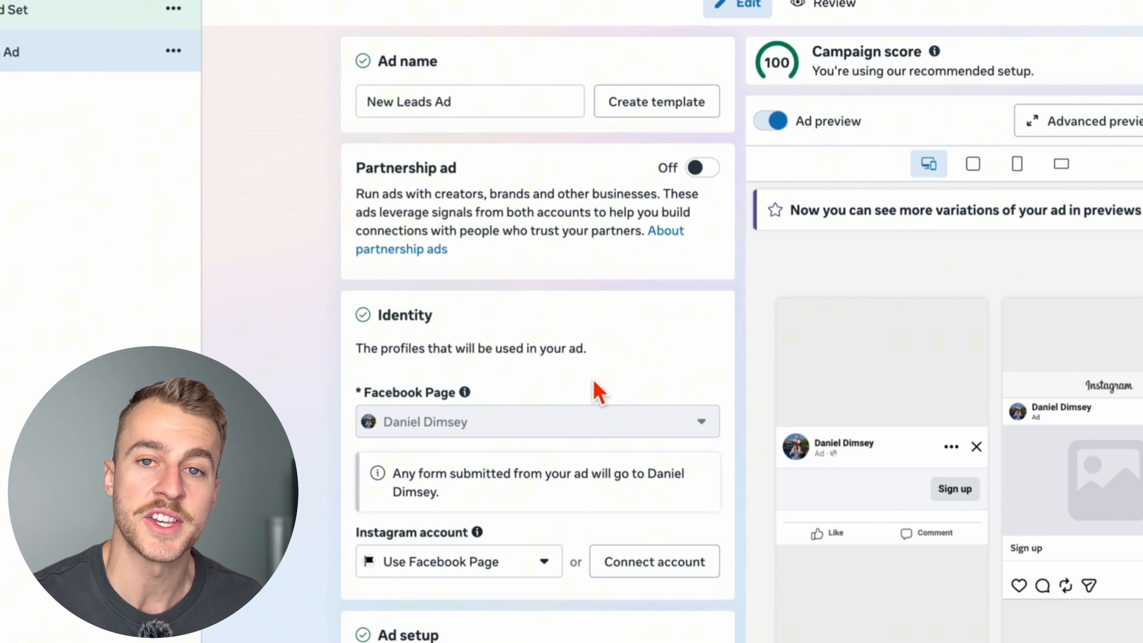
pyautogui.scroll(-2, 594, 383)
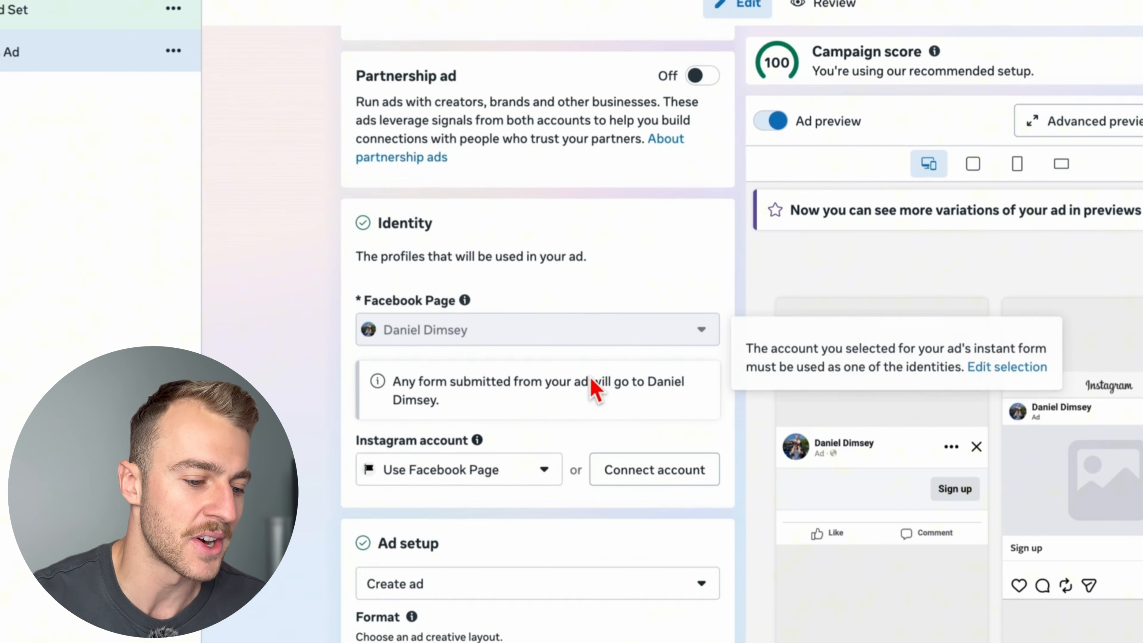
pyautogui.scroll(2, 592, 381)
pyautogui.scroll(-20, 590, 378)
pyautogui.scroll(15, 595, 387)
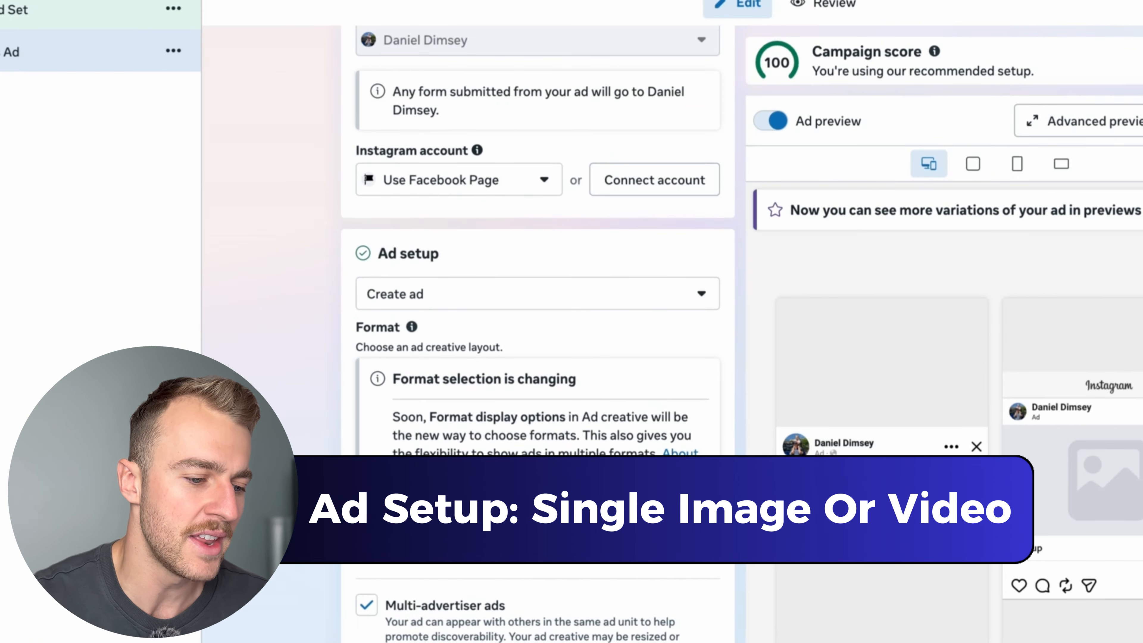
pyautogui.scroll(-15, 551, 428)
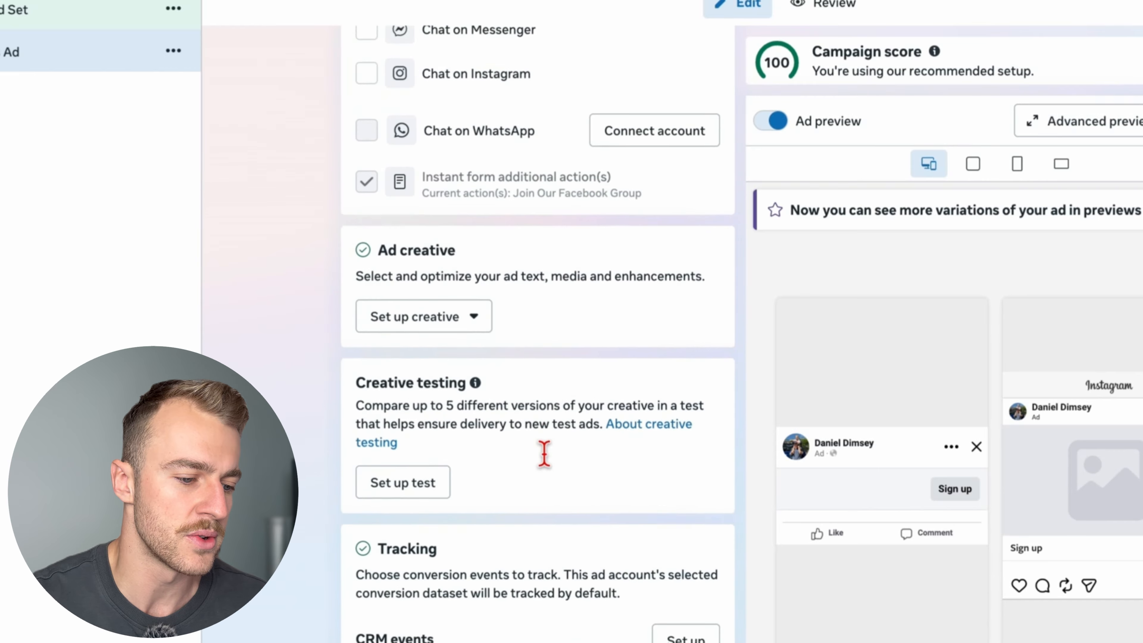
pyautogui.scroll(-2, 544, 454)
pyautogui.click(450, 230)
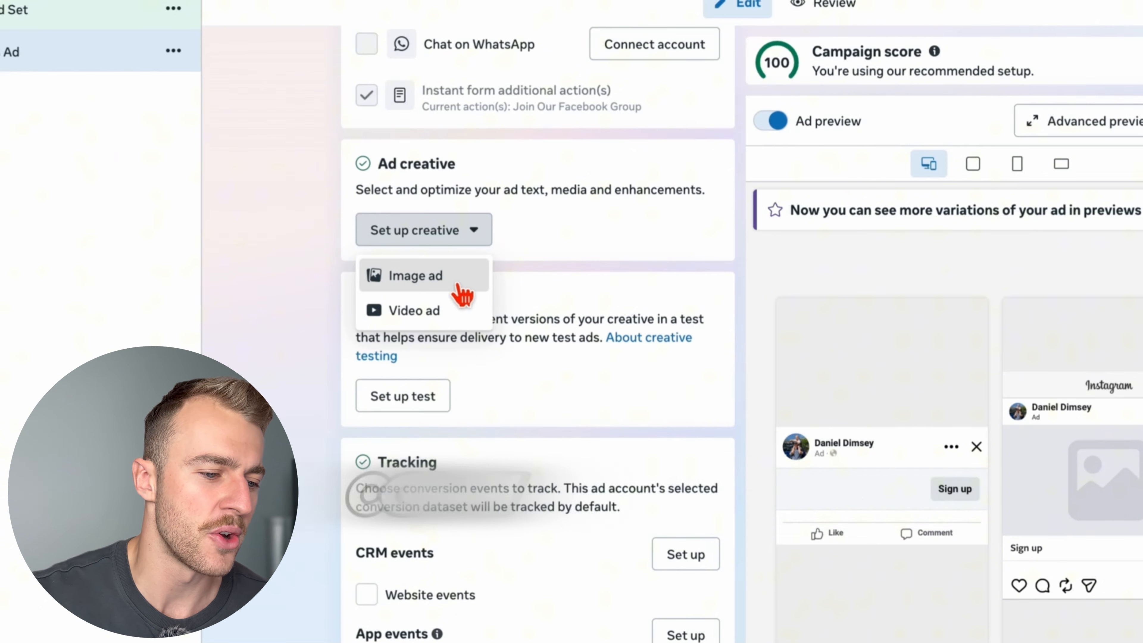
pyautogui.click(446, 291)
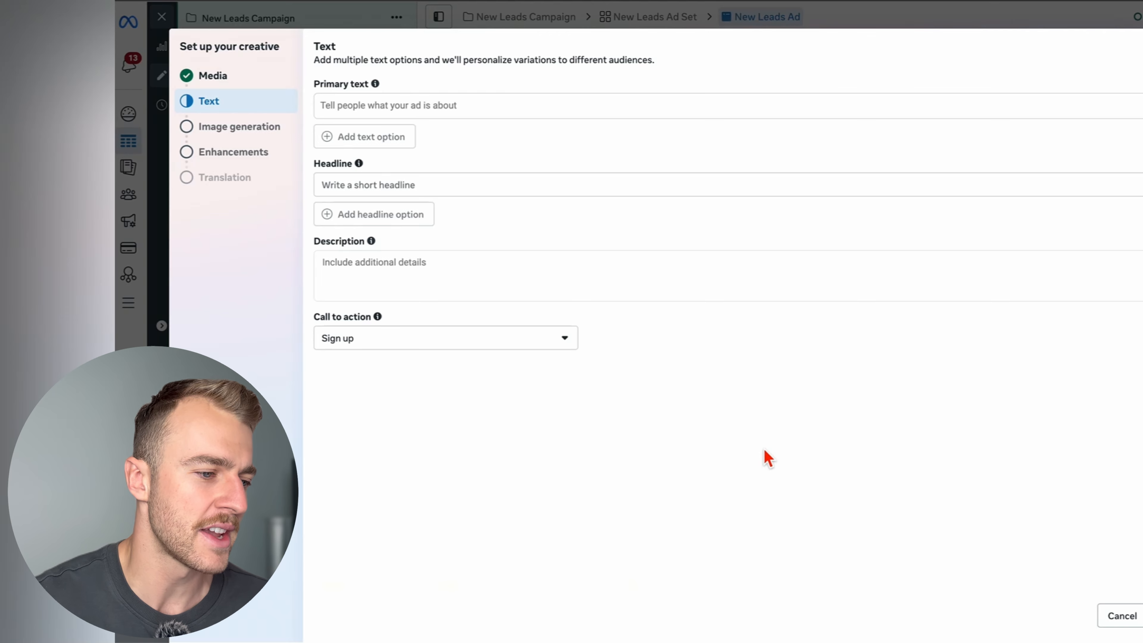
# - Paste the prepared metal roofing copy, beginning "Most people don't realise this…", as the ad's primary text
pyautogui.click(442, 118)
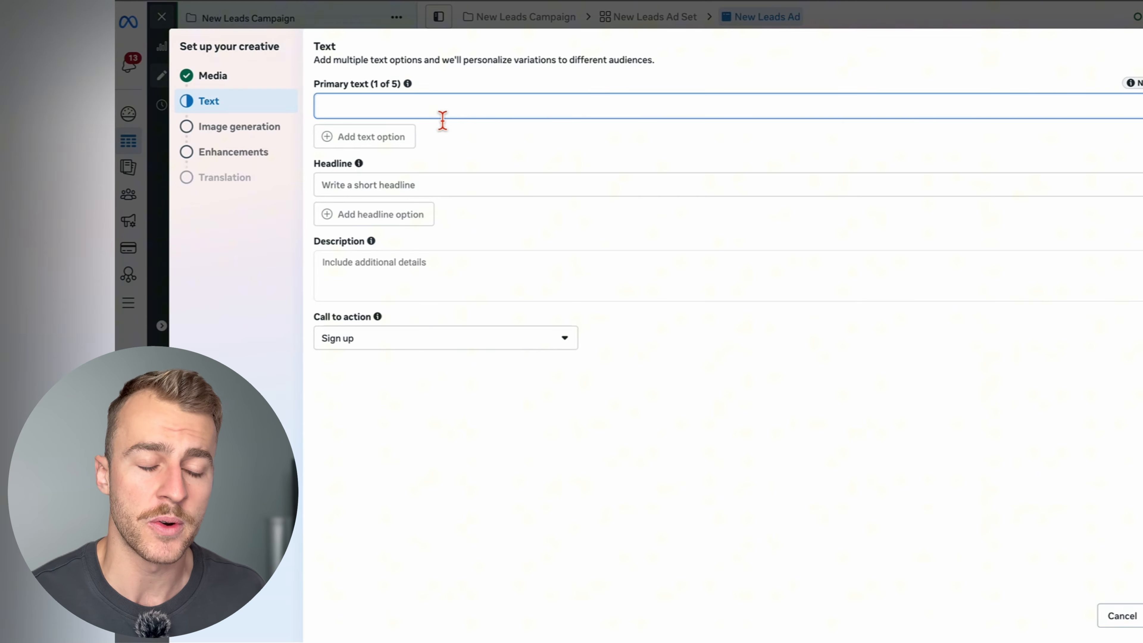
pyautogui.write('Most people don’t realise this…  They’ll replace their roof 2–3 times over the life of their home.  Every 10–15 years… Tens of thousands each time… Same problem over and over again.  Meanwhile, the people upgrading to metal?  They’re done.  No more replacements. No more stress every storm season. No more wasting money on something that doesn’t last.  And here’s the part that shocks most homeowners…  A lifetime metal roof is now about the same cost as premium asphalt.  So you’ve got two options: Keep paying for the same roof again and again… Or upgrade once and never worry about it again.  If your roof is getting old, or you’re even thinking about replacing it, this is something you need to look at before making a decision.  Tap "Get Quote" and we’ll show you exactly what it would cost for your home.')
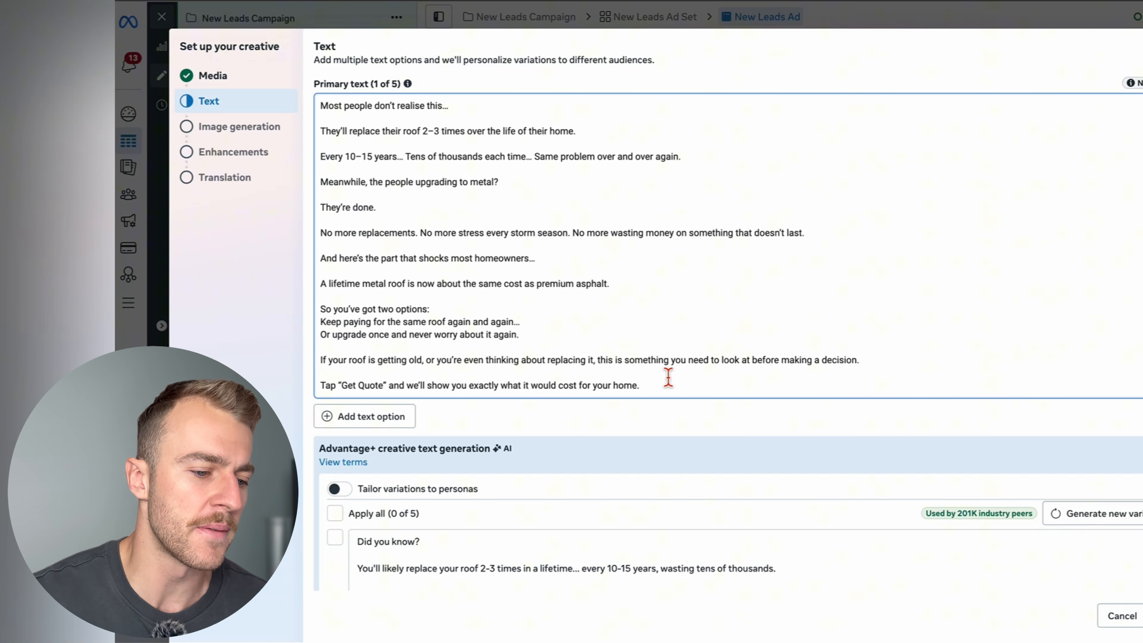
pyautogui.moveTo(670, 387); pyautogui.dragTo(367, 121)
pyautogui.click(553, 118)
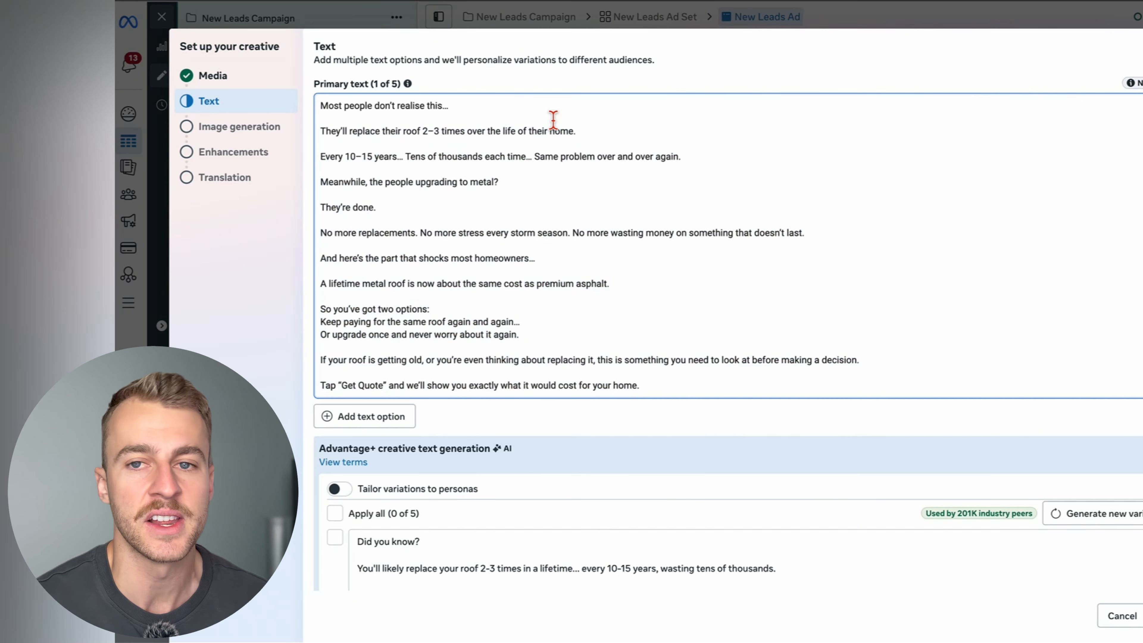
# - Examine the primary text's opening hook, the roof replacement statement and the line about recurring costs
pyautogui.moveTo(498, 108); pyautogui.dragTo(326, 110)
pyautogui.click(391, 115)
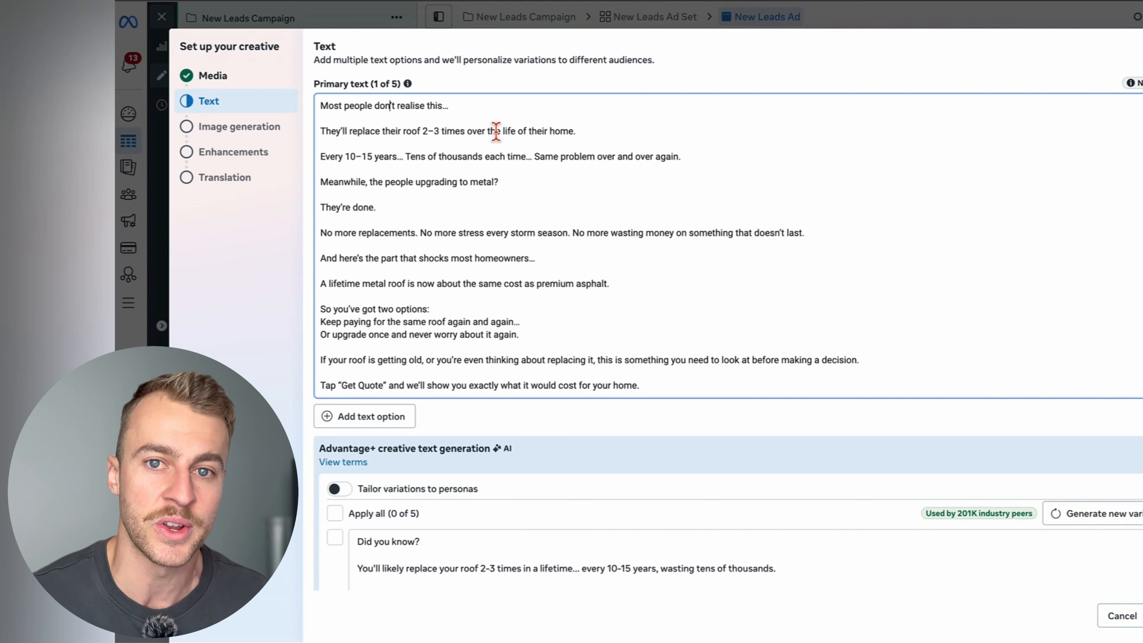
pyautogui.moveTo(603, 136); pyautogui.dragTo(326, 143)
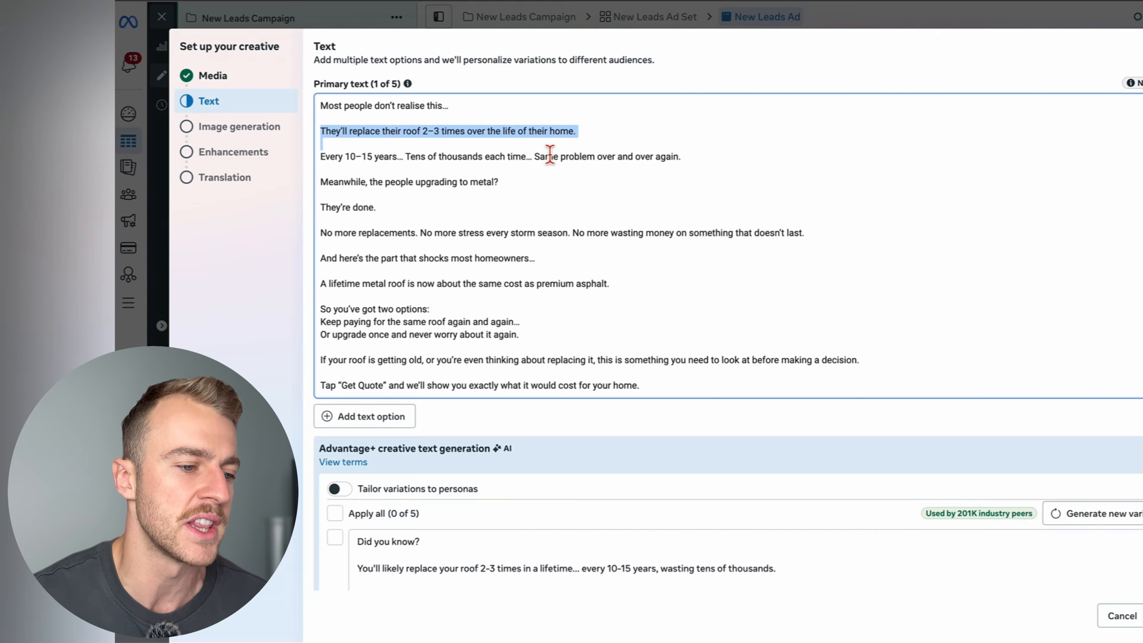
pyautogui.click(588, 135)
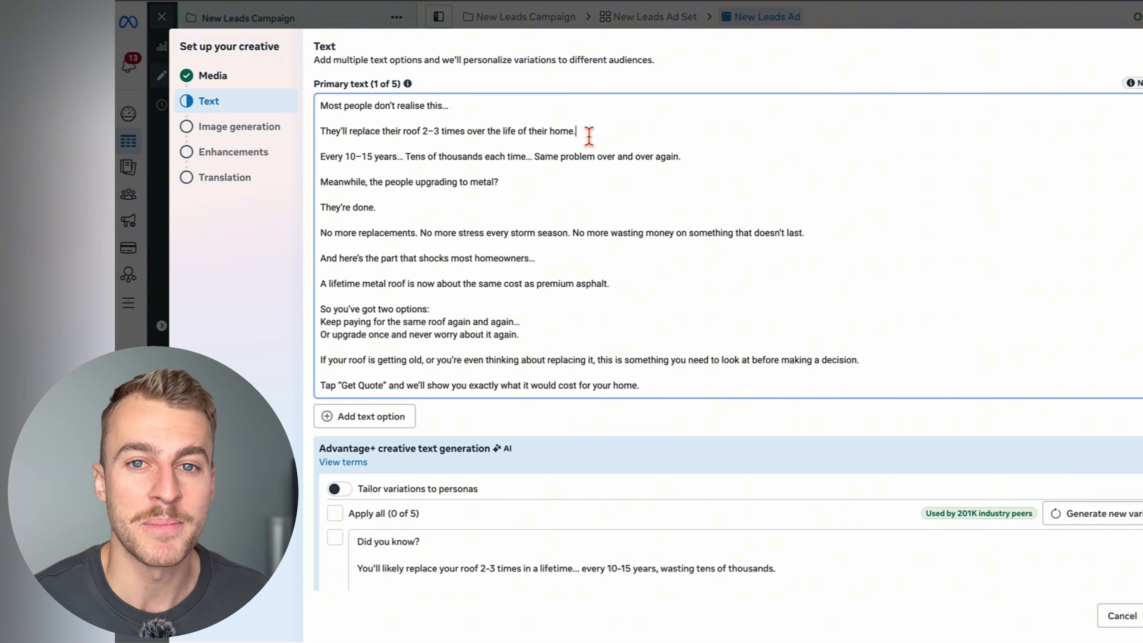
pyautogui.click(319, 164)
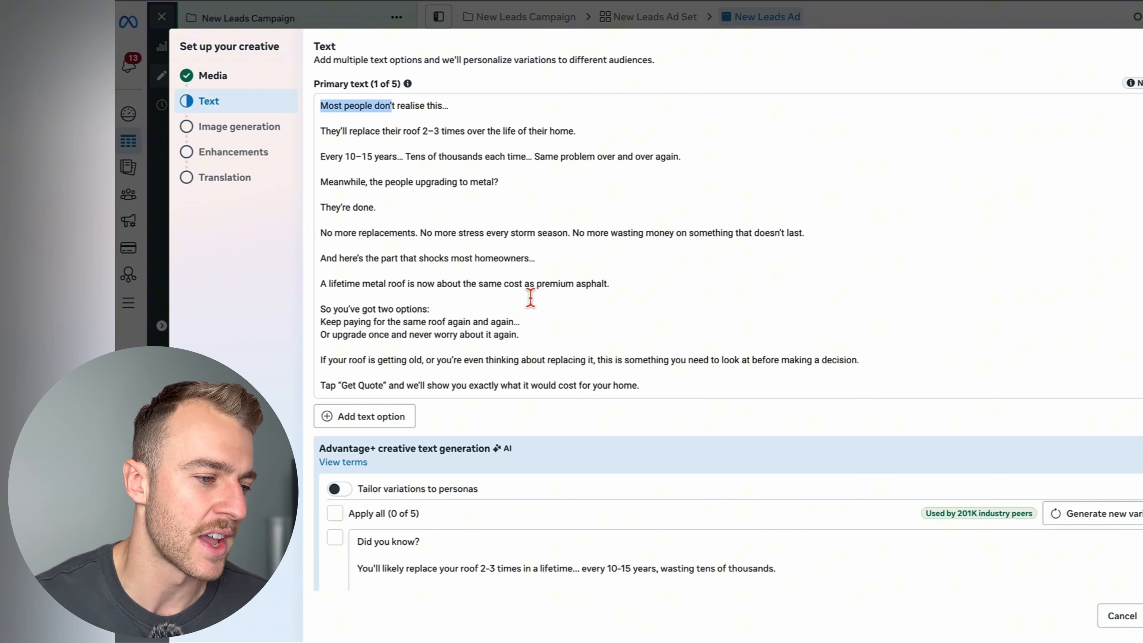
pyautogui.moveTo(326, 161); pyautogui.dragTo(636, 158)
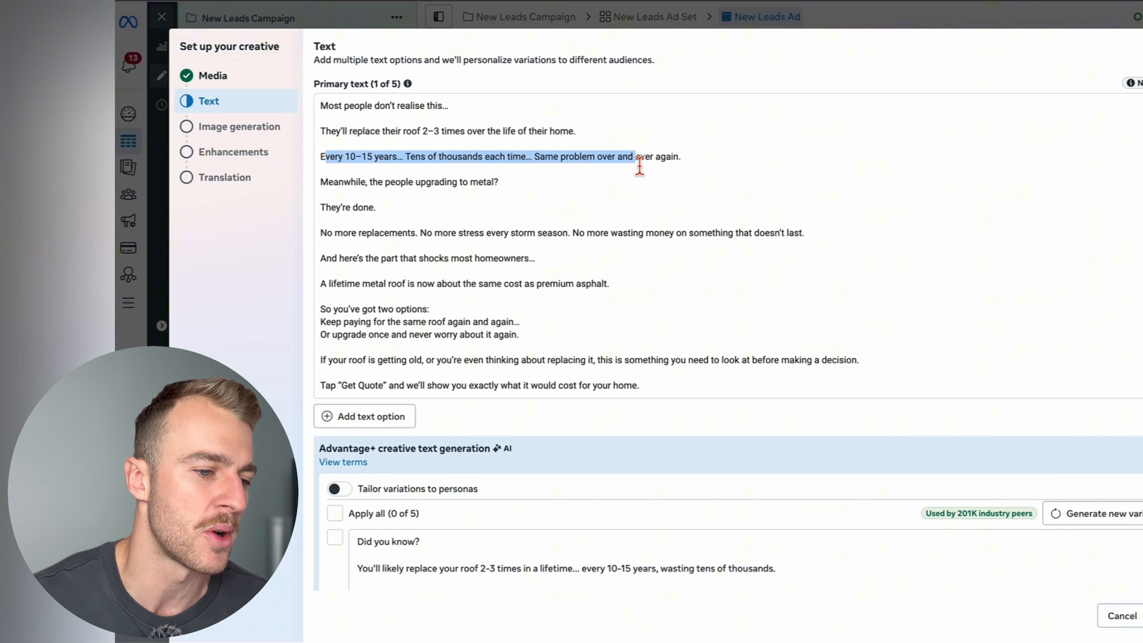
pyautogui.click(638, 162)
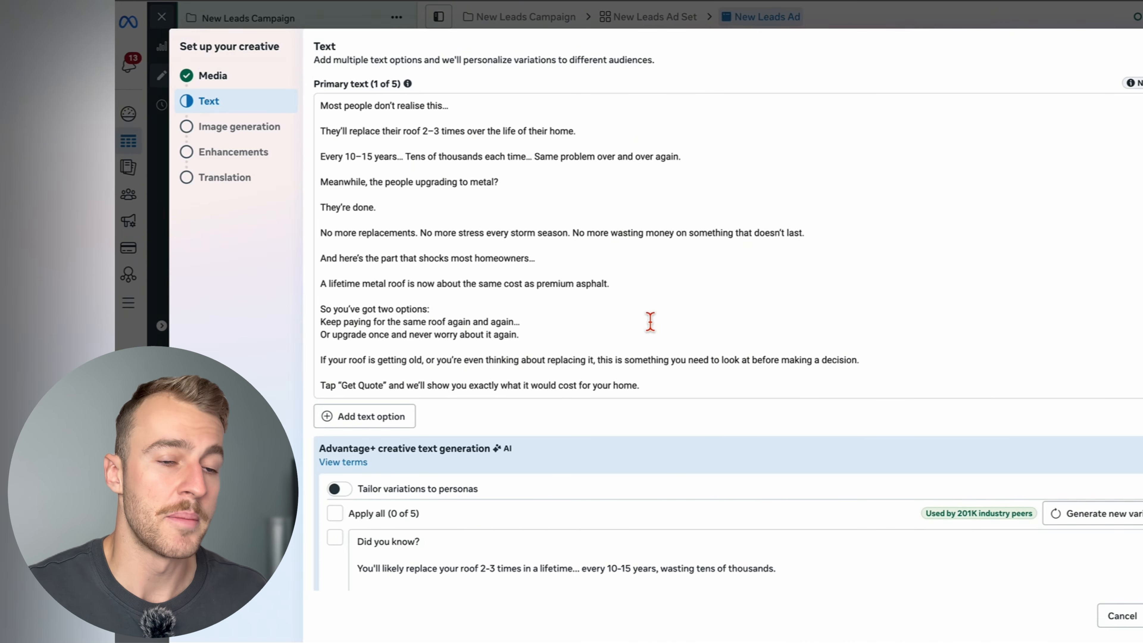
# - Paste "Free Quotes - No Pushy Salesmen" as the ad's headline
pyautogui.scroll(-3, 650, 322)
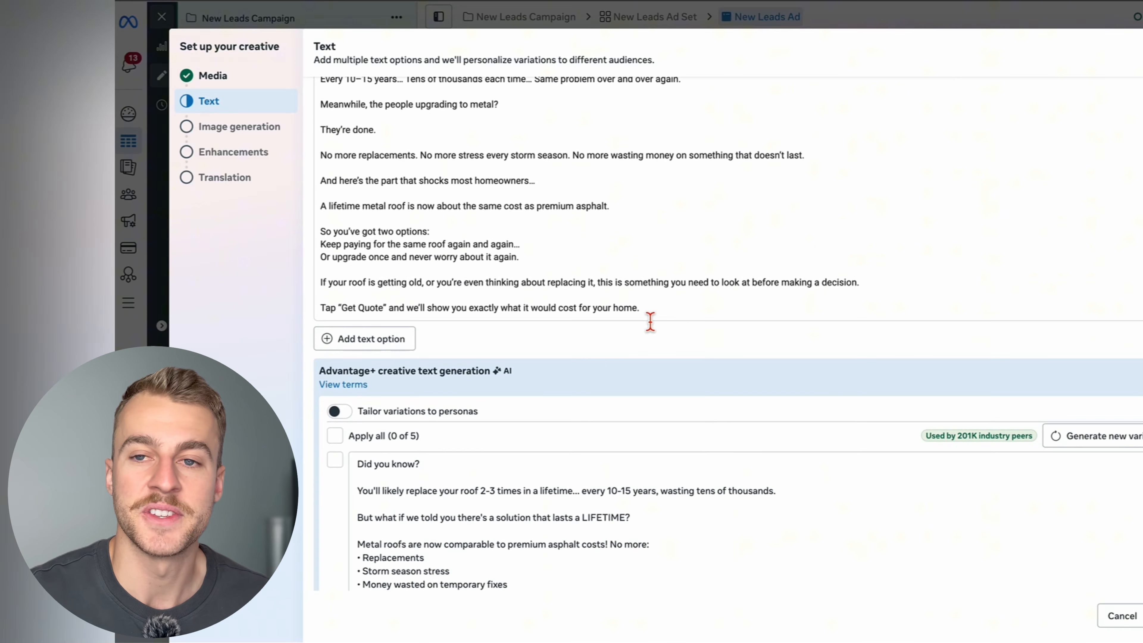
pyautogui.scroll(-10, 651, 322)
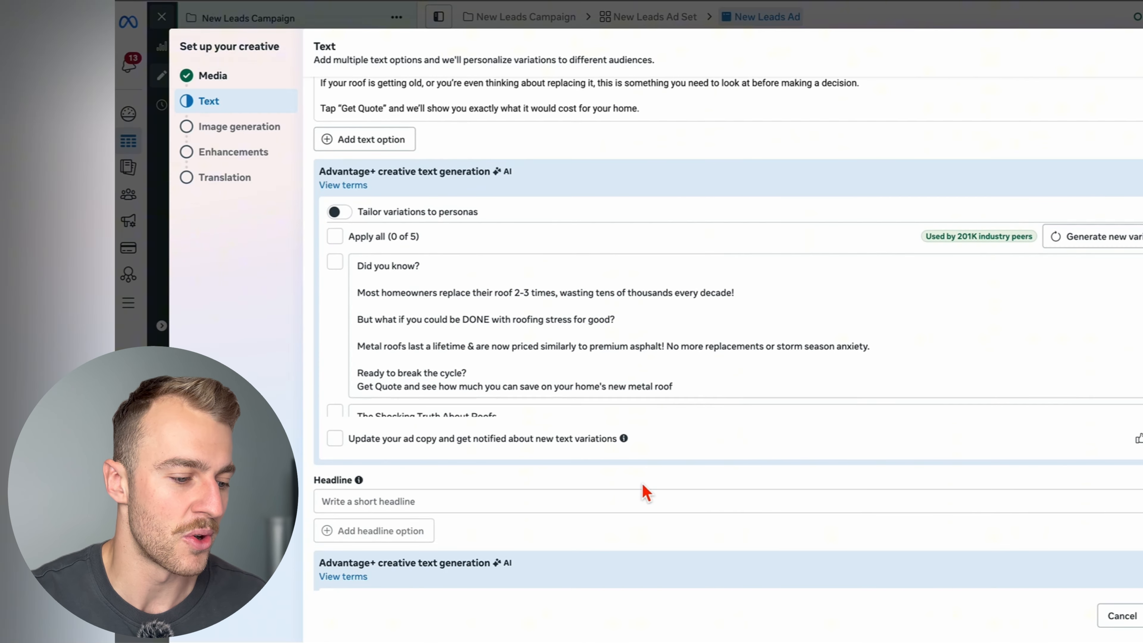
pyautogui.scroll(-4, 638, 493)
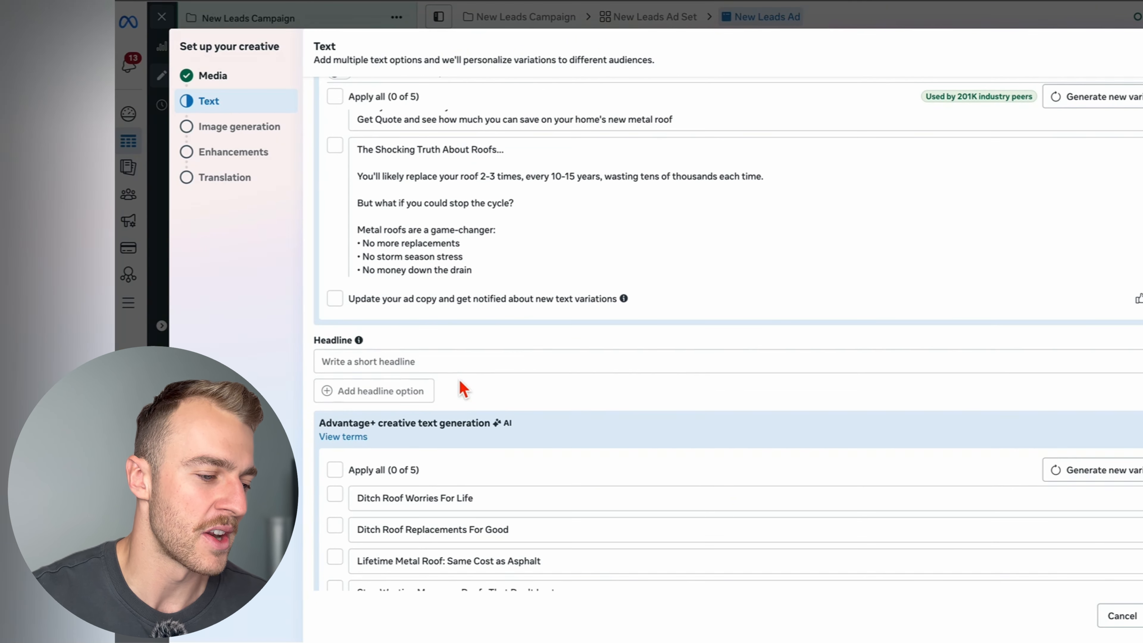
pyautogui.click(425, 360)
pyautogui.scroll(-3, 426, 360)
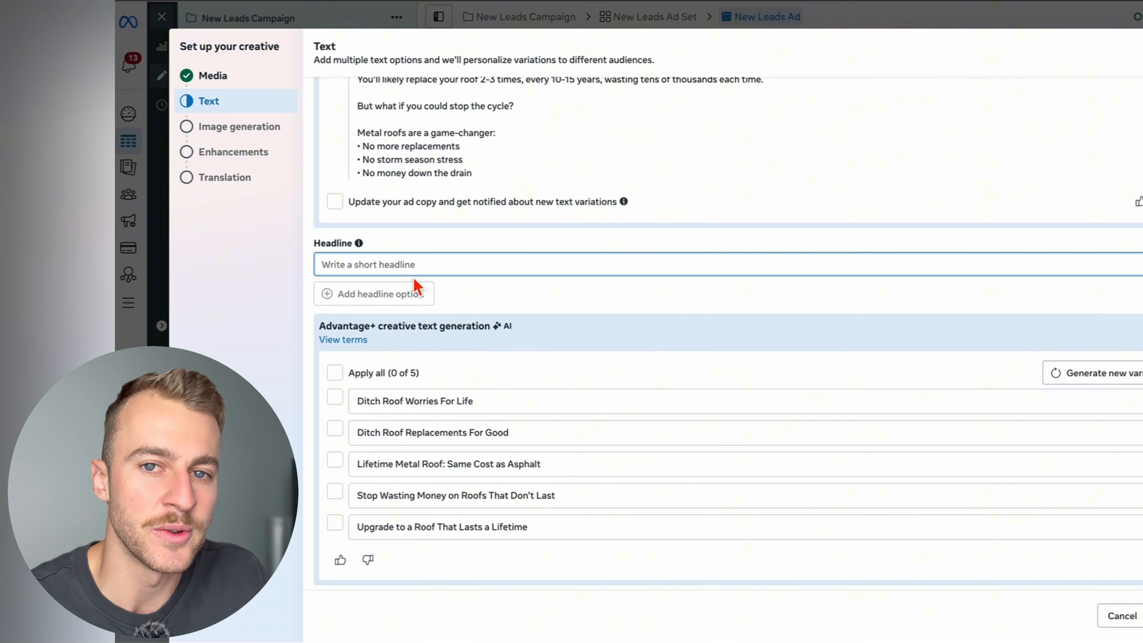
pyautogui.write('Free Quotes - No Pushy Salesmen')
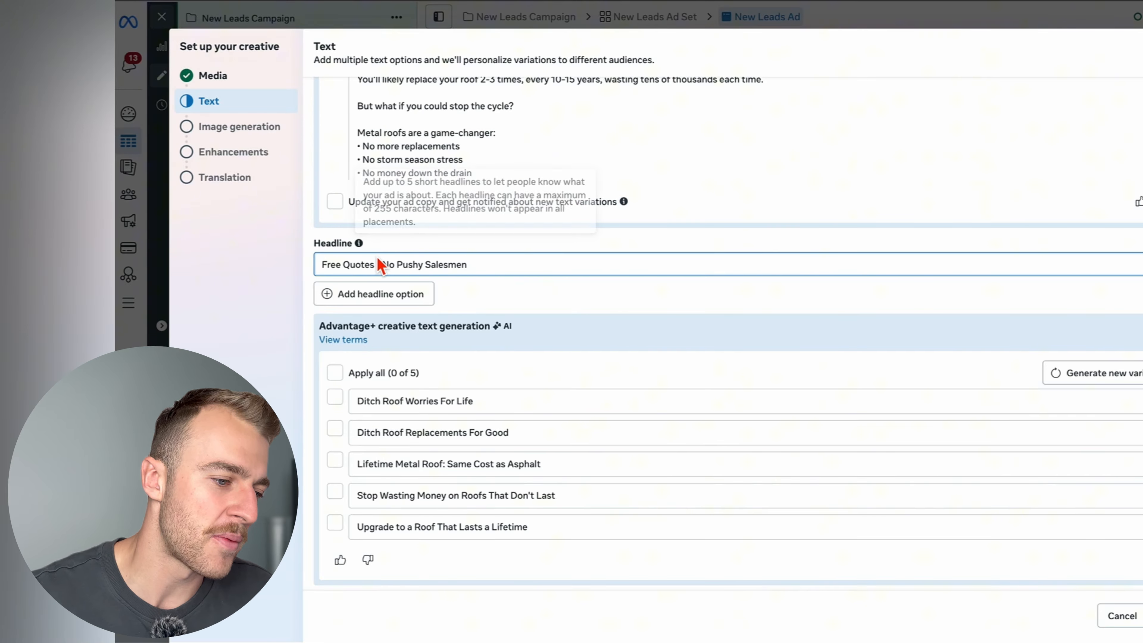
# - Check both parts of the headline and collapse the AI-generated headline suggestions
pyautogui.moveTo(378, 265); pyautogui.dragTo(318, 272)
pyautogui.click(471, 265)
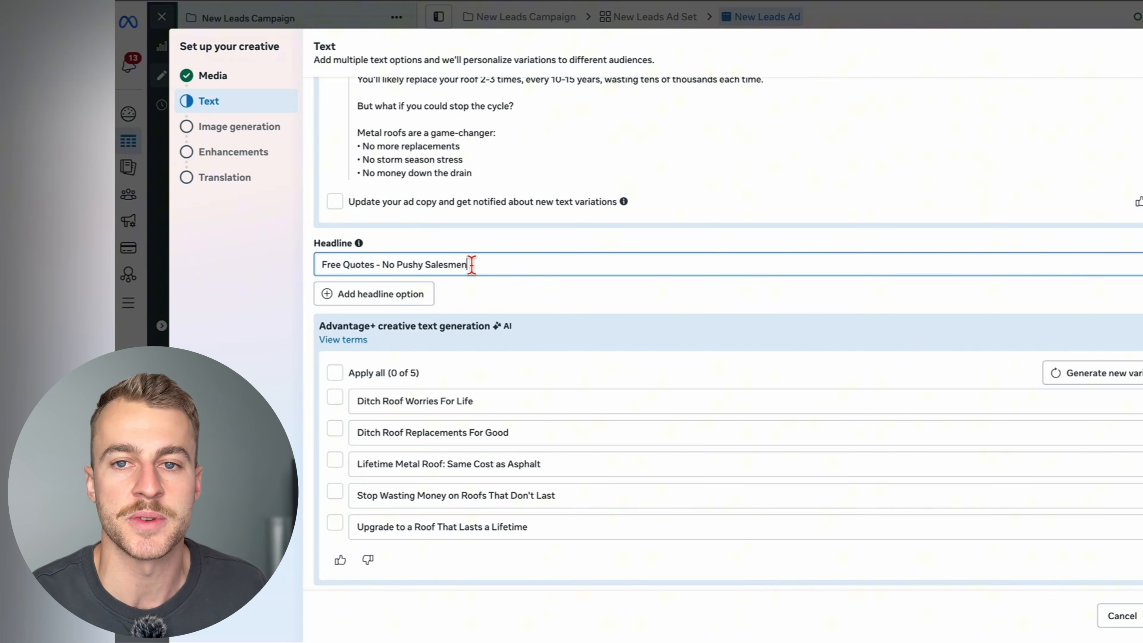
pyautogui.moveTo(506, 265); pyautogui.dragTo(477, 265)
pyautogui.click(385, 262)
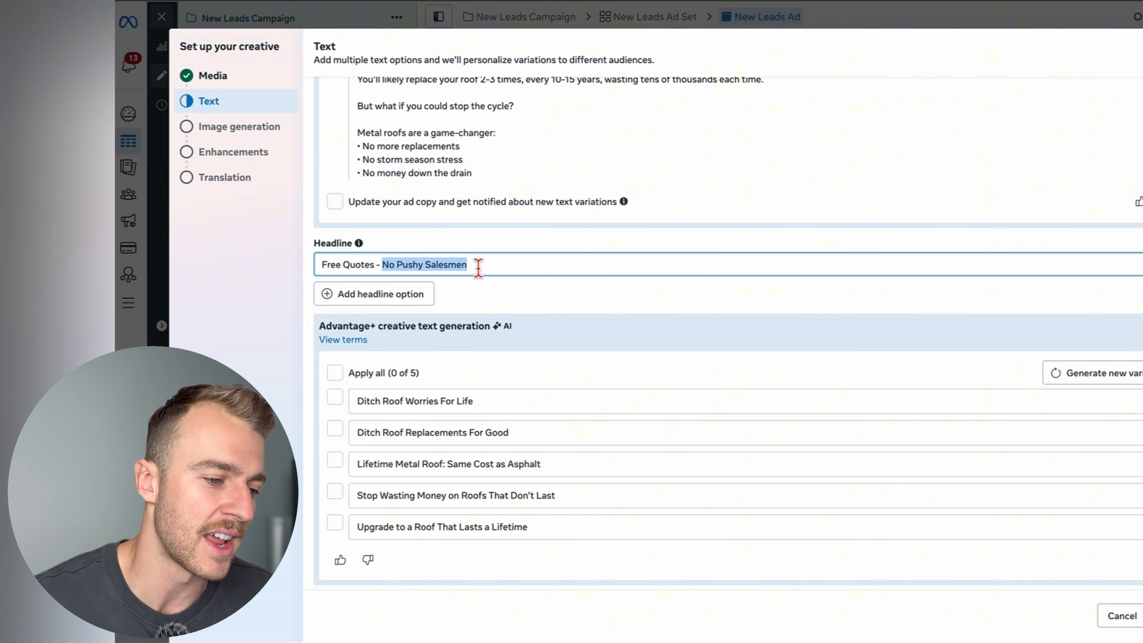
pyautogui.click(478, 266)
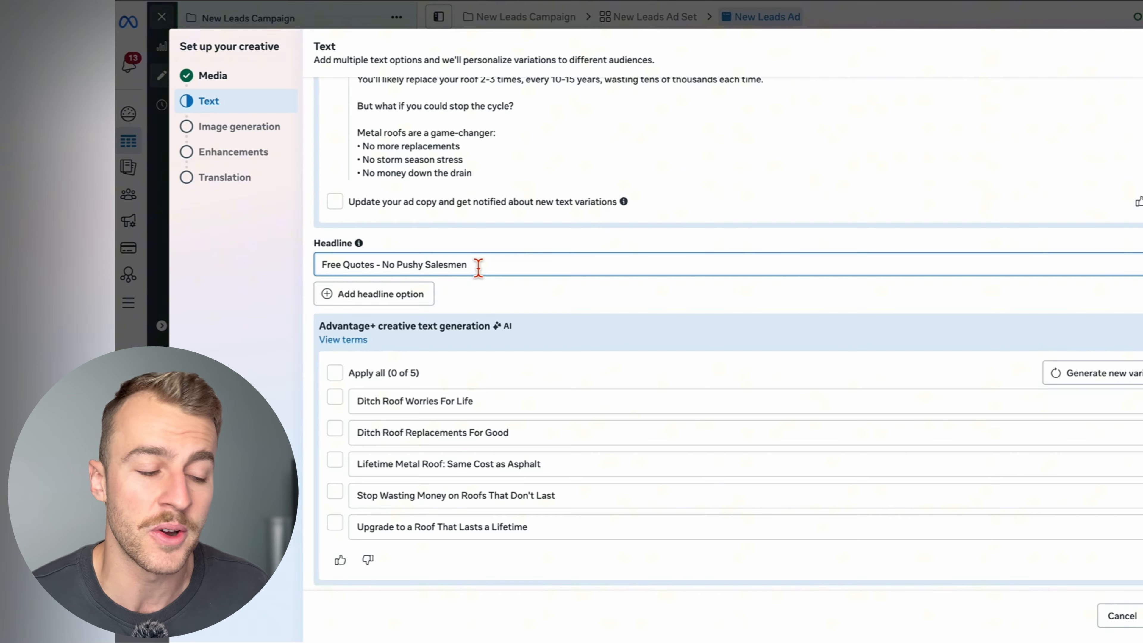
pyautogui.click(1045, 350)
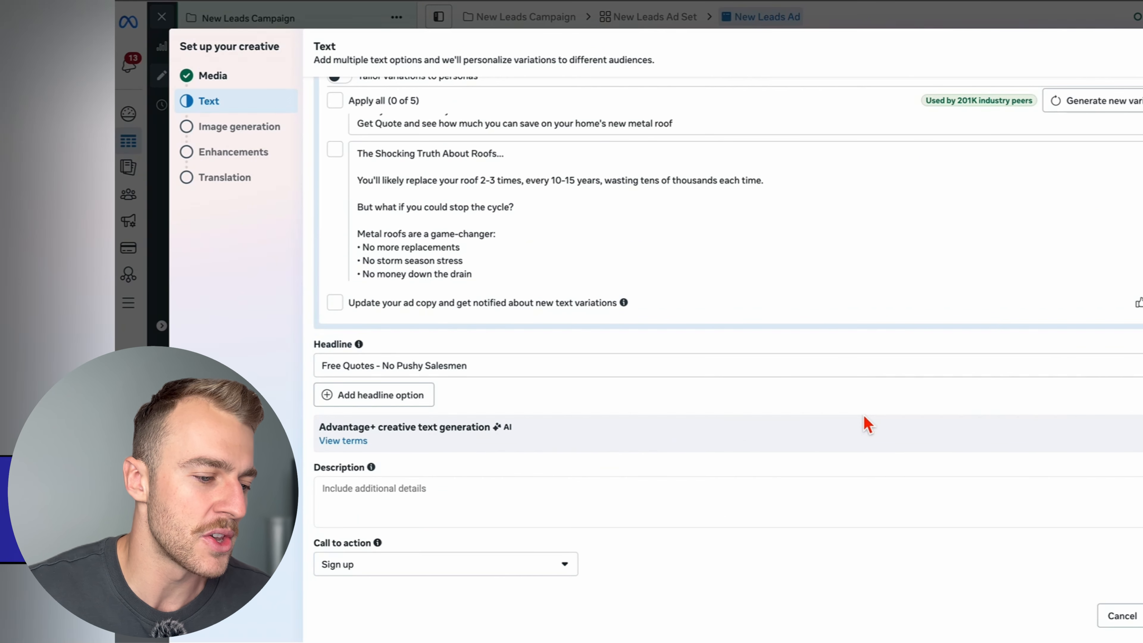
# - Paste "Simple quote. No pressure. No surprises." as the ad's description
pyautogui.click(511, 489)
pyautogui.scroll(-1, 506, 478)
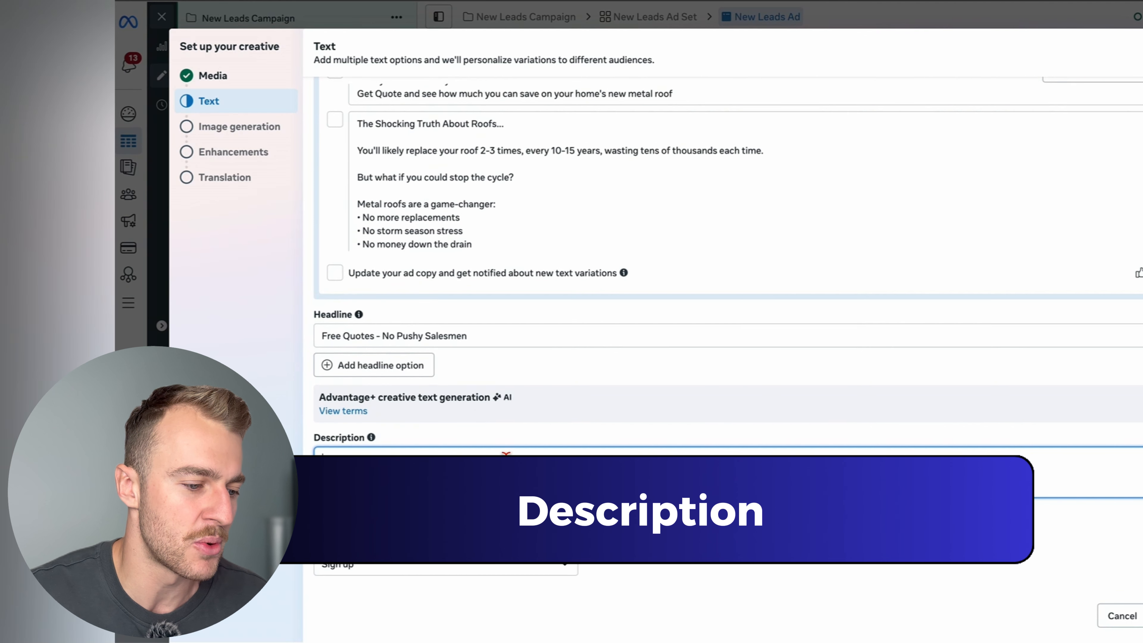
pyautogui.moveTo(513, 340); pyautogui.dragTo(328, 337)
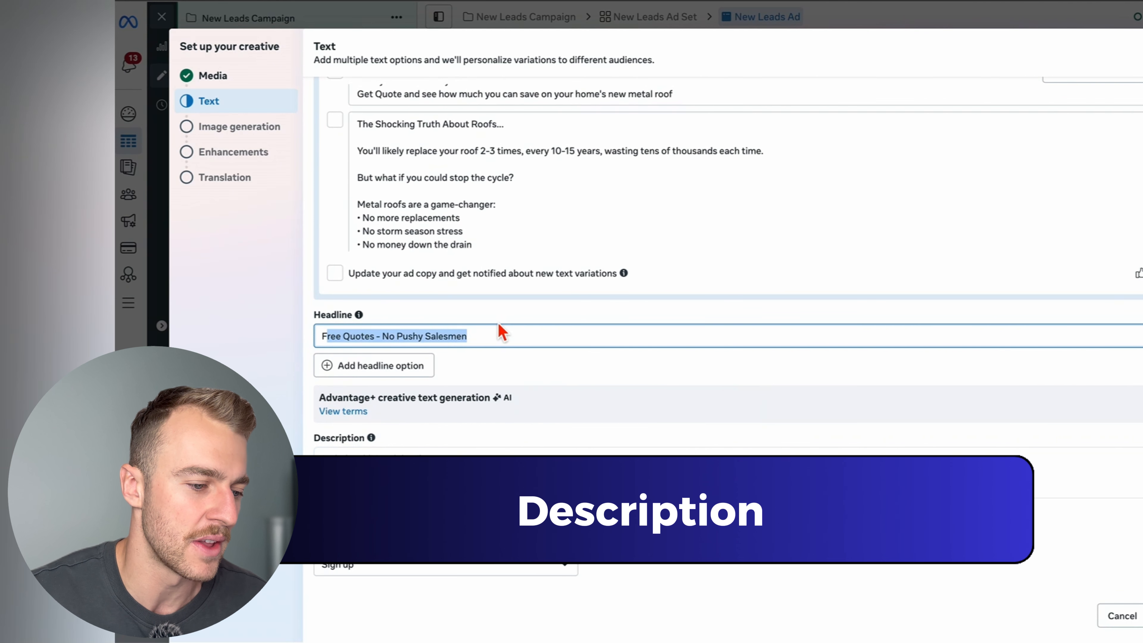
pyautogui.click(385, 461)
pyautogui.write('Simple quote. No pressure. No surprises.')
pyautogui.click(485, 453)
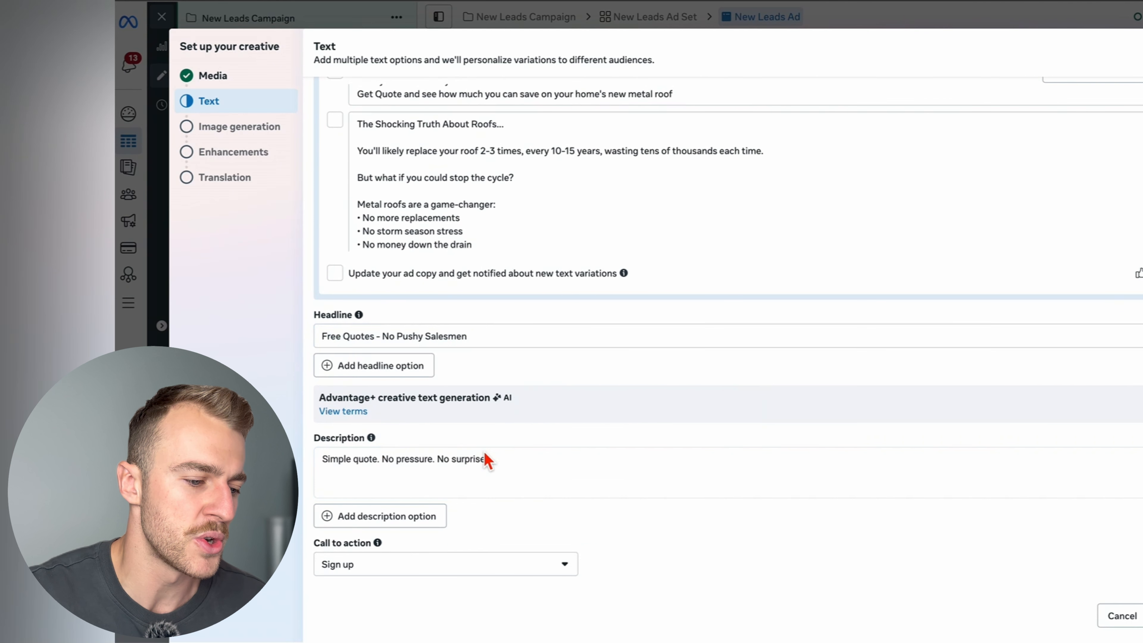
# - Check each phrase of the description and set the ad's call to action to Get quote
pyautogui.click(329, 469)
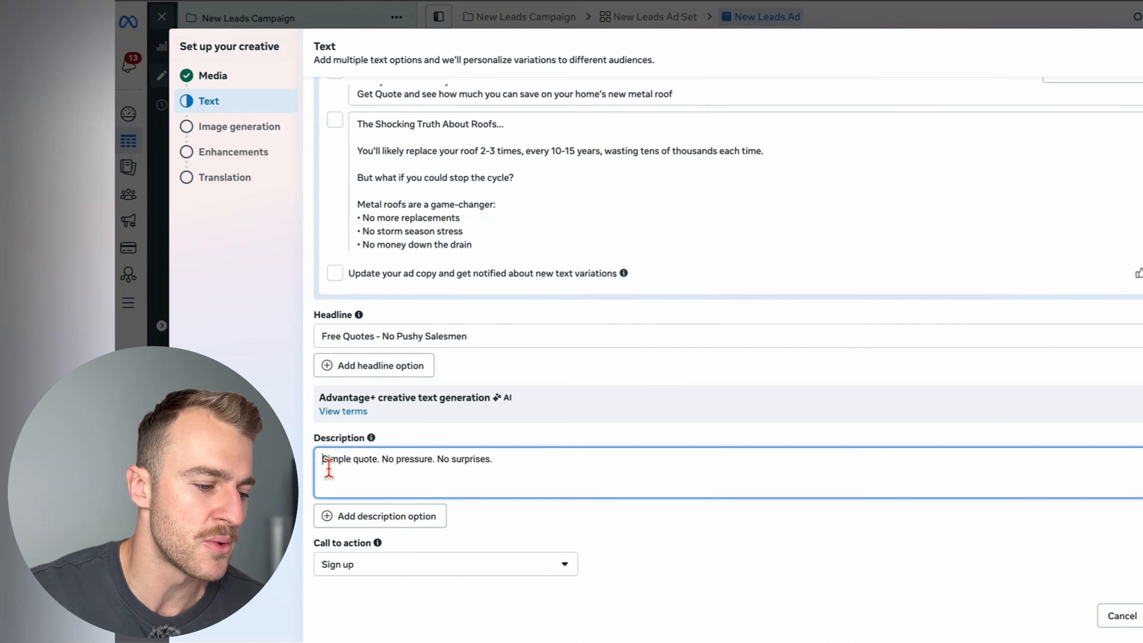
pyautogui.moveTo(329, 469); pyautogui.dragTo(432, 475)
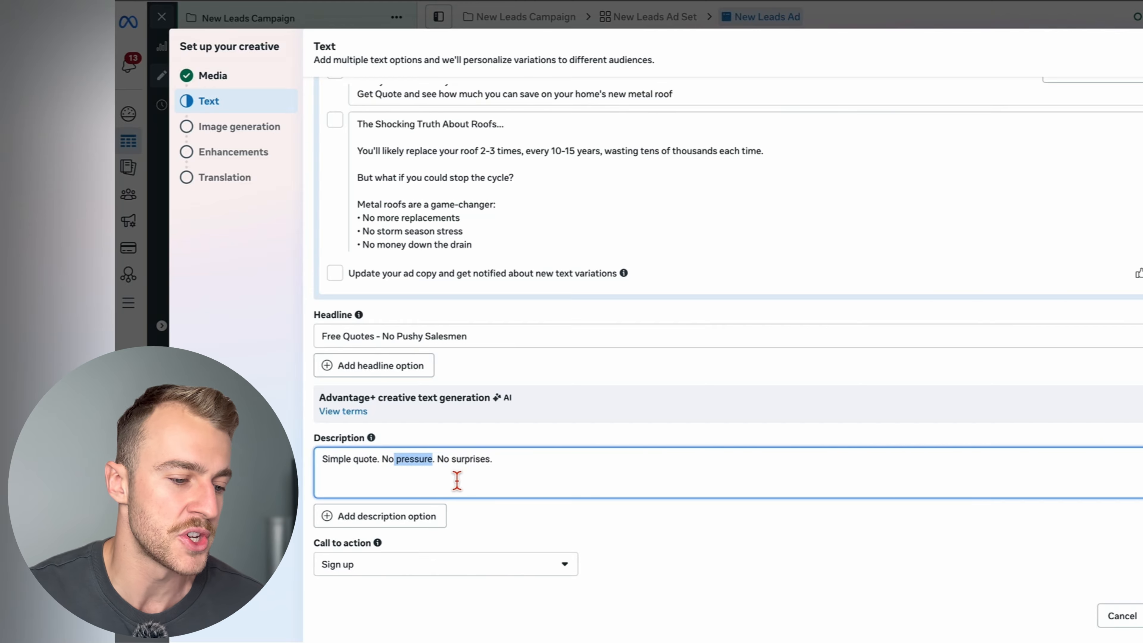
pyautogui.moveTo(440, 466); pyautogui.dragTo(502, 467)
pyautogui.click(521, 473)
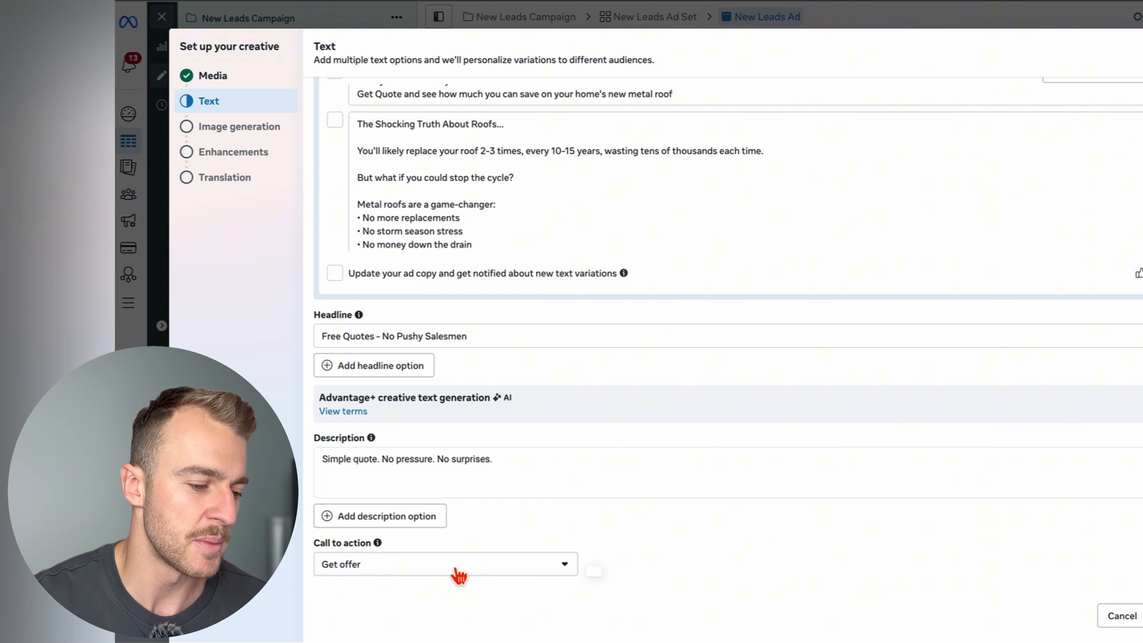
pyautogui.click(459, 574)
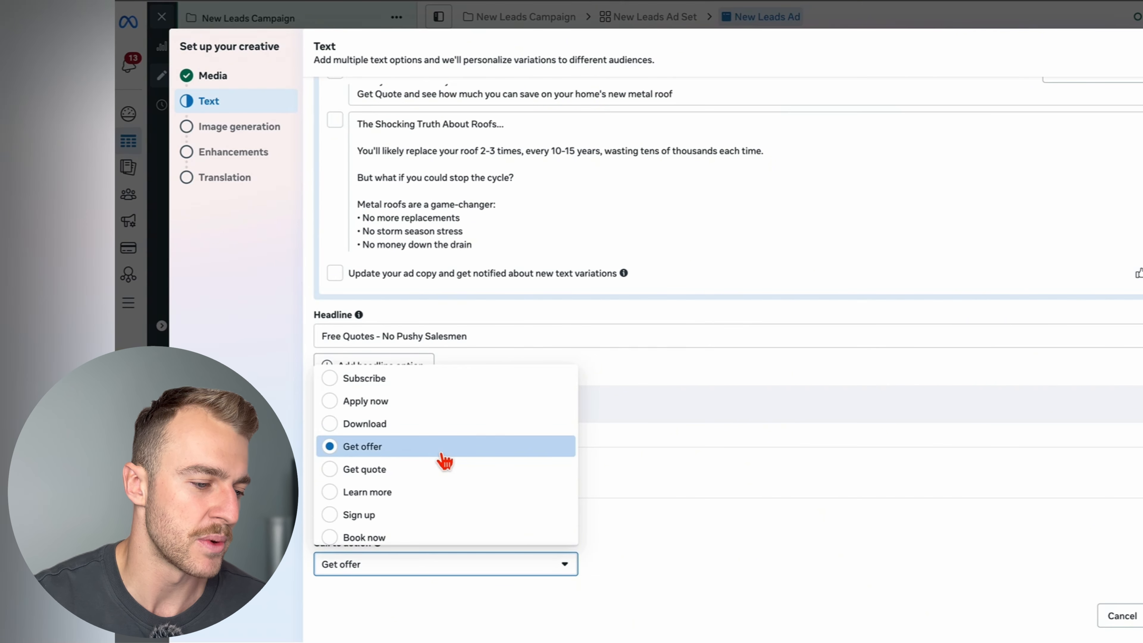
pyautogui.click(439, 468)
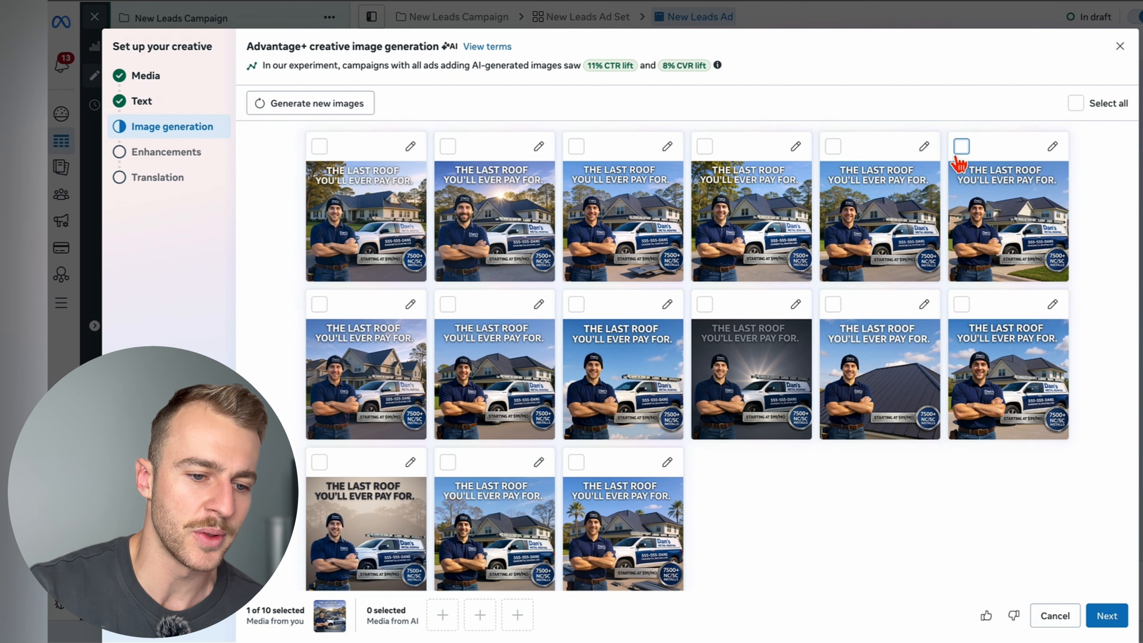
# - Select the first and sixth AI-generated image variations for the ad and continue to the creative enhancements
pyautogui.click(961, 147)
pyautogui.click(328, 178)
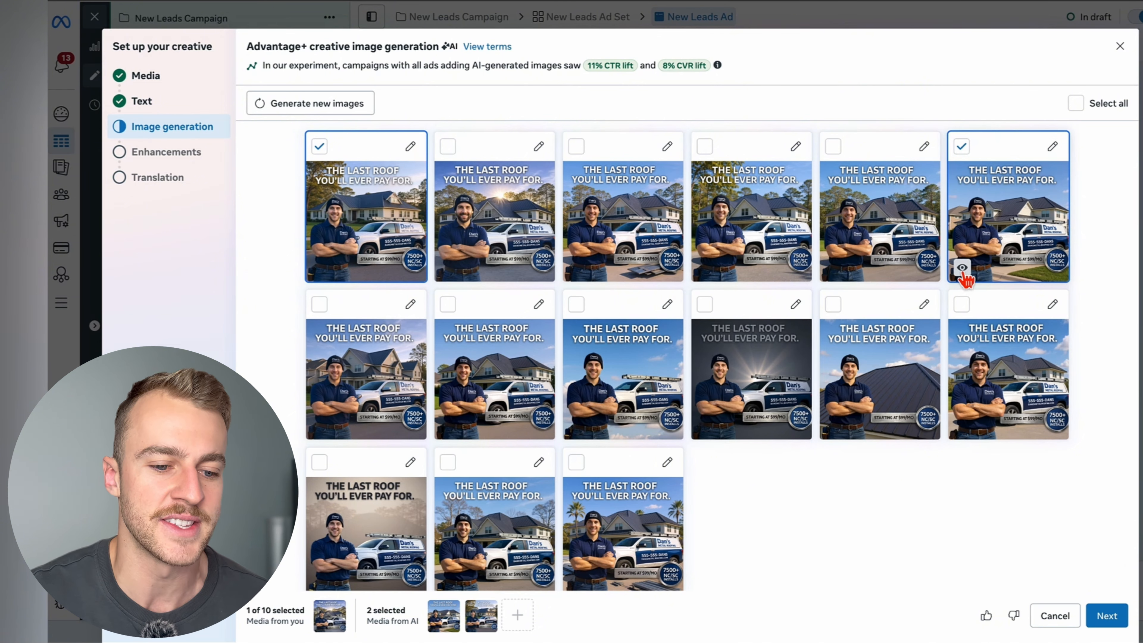
pyautogui.moveTo(967, 276)
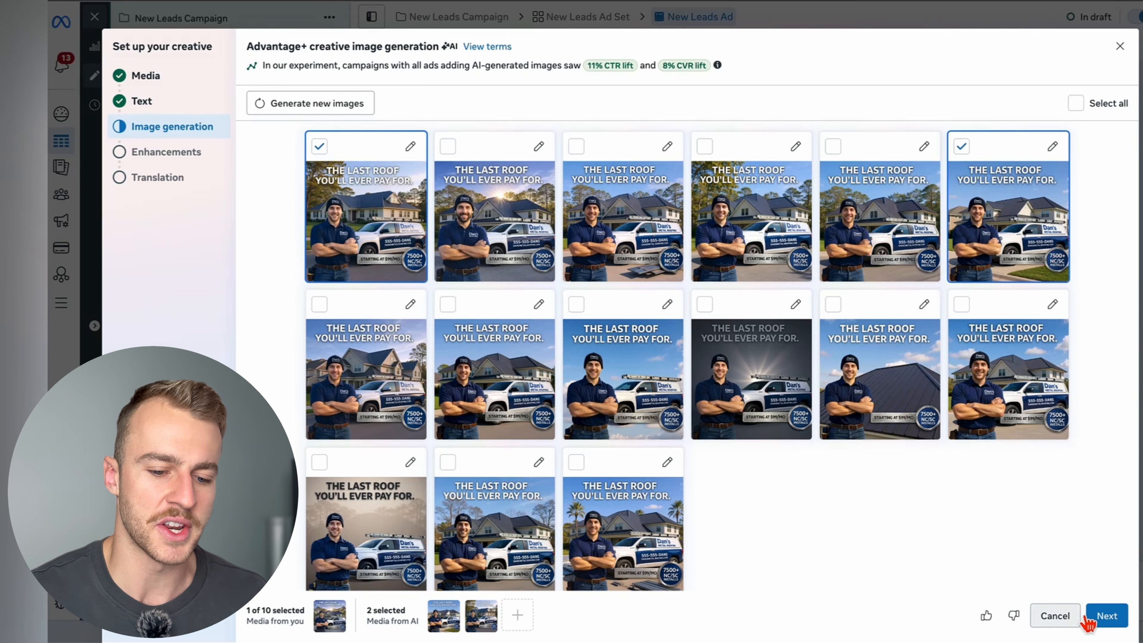
pyautogui.click(1105, 616)
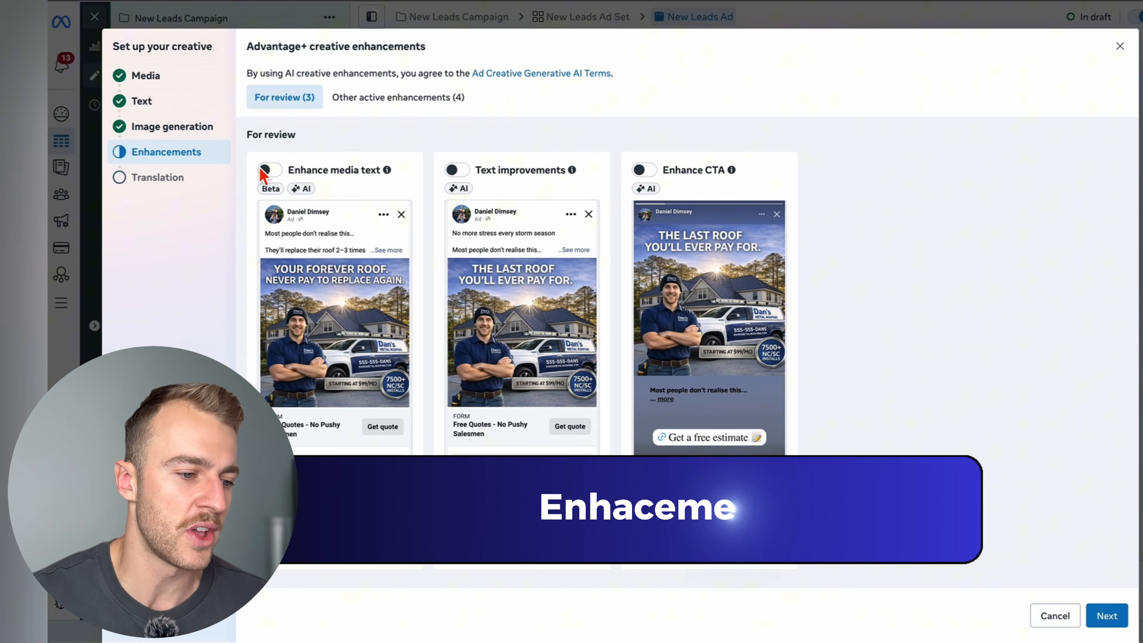
# - Review the suggested and active creative enhancements, keep their settings, and finish the creative setup without enabling text translation
pyautogui.scroll(-10, 486, 316)
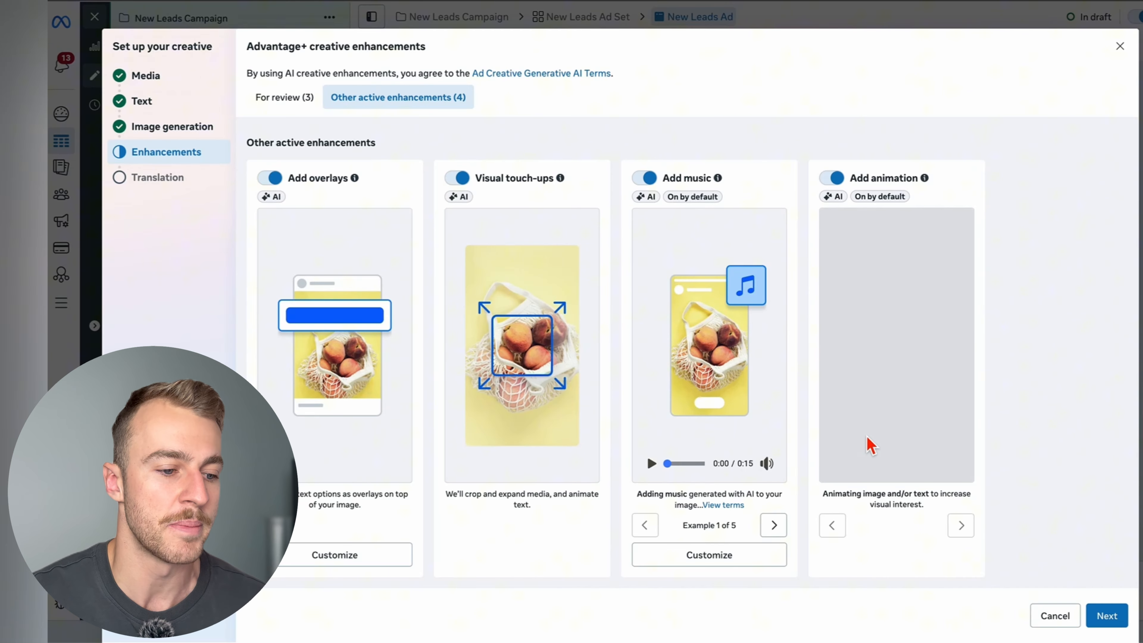
pyautogui.scroll(8, 868, 442)
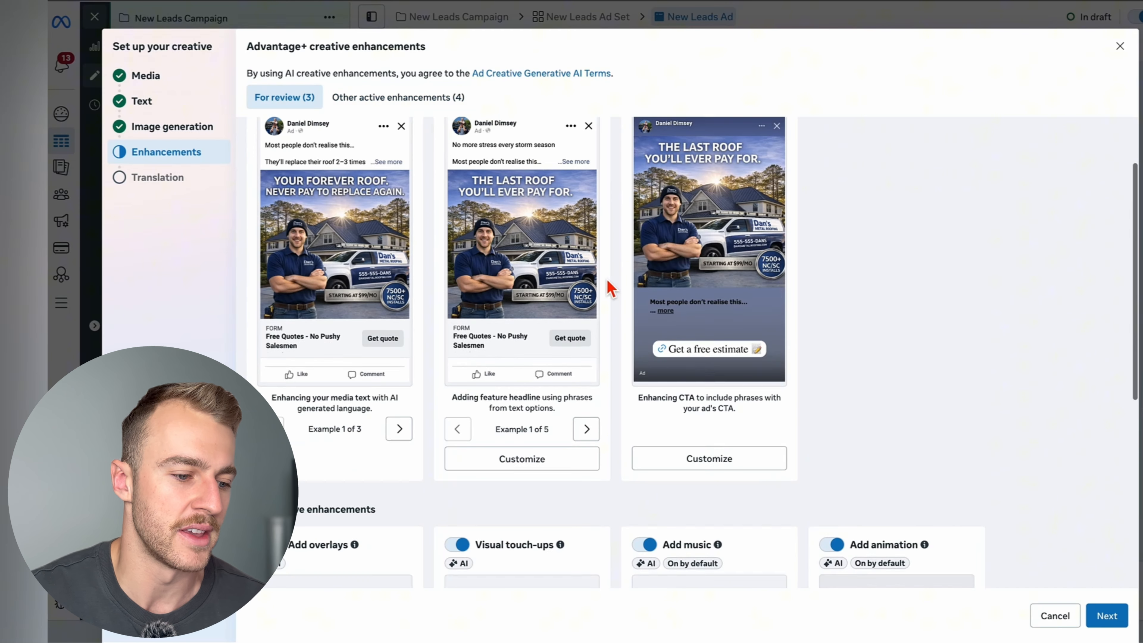
pyautogui.scroll(-8, 720, 355)
pyautogui.scroll(1, 874, 446)
pyautogui.scroll(-1, 877, 451)
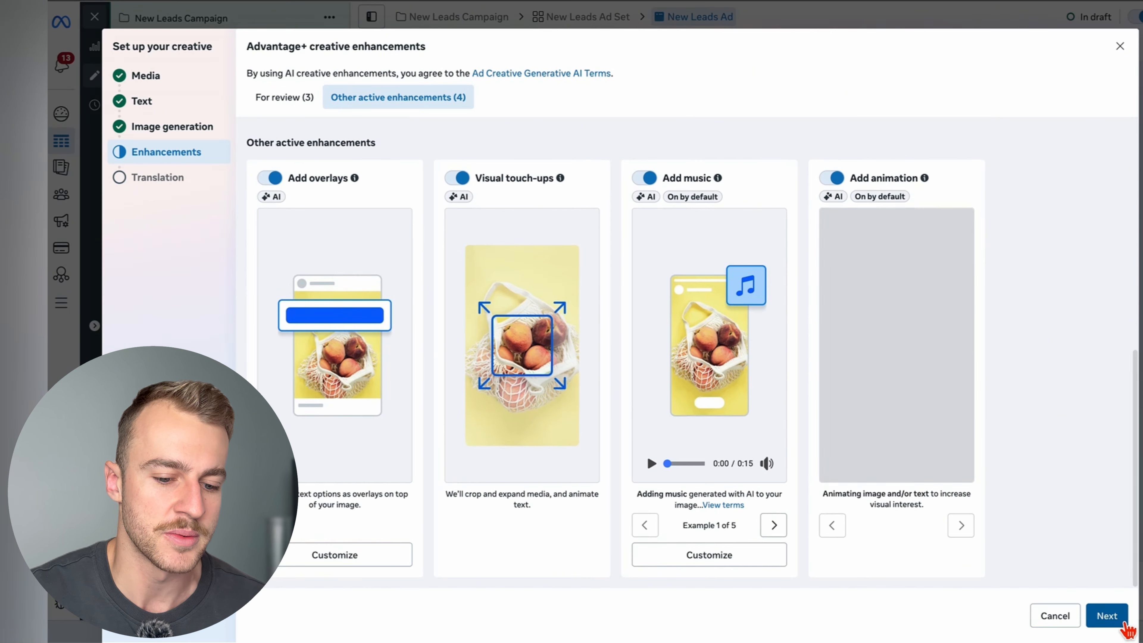
pyautogui.click(1107, 616)
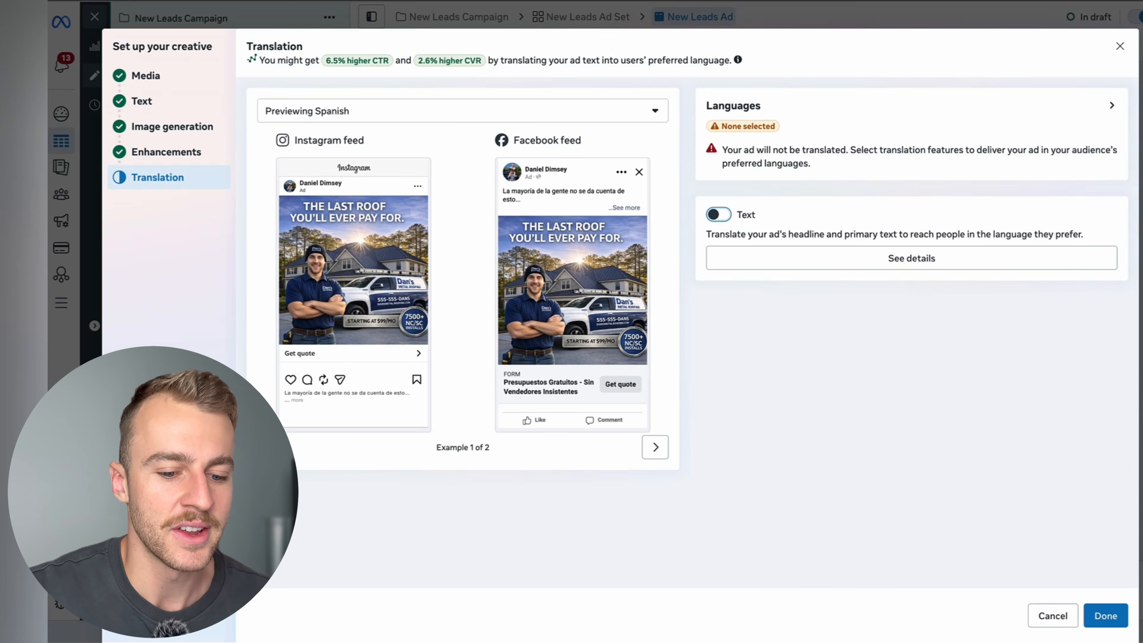
pyautogui.click(1107, 616)
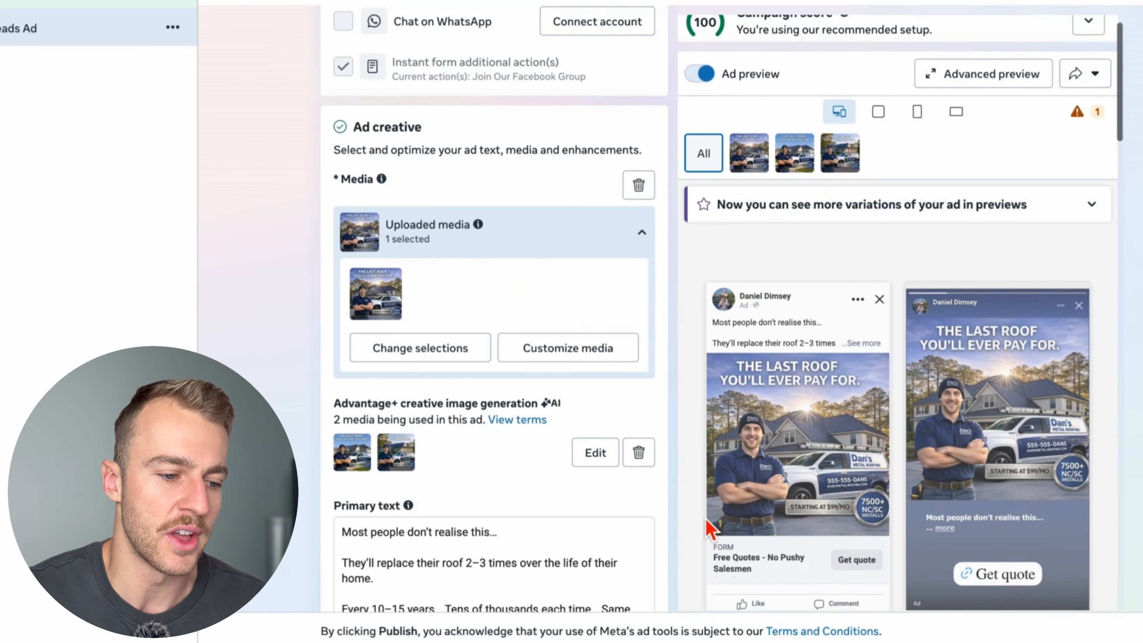
# - Examine the ad previews along with the completed primary text, headline, description and call to action
pyautogui.scroll(-2, 709, 531)
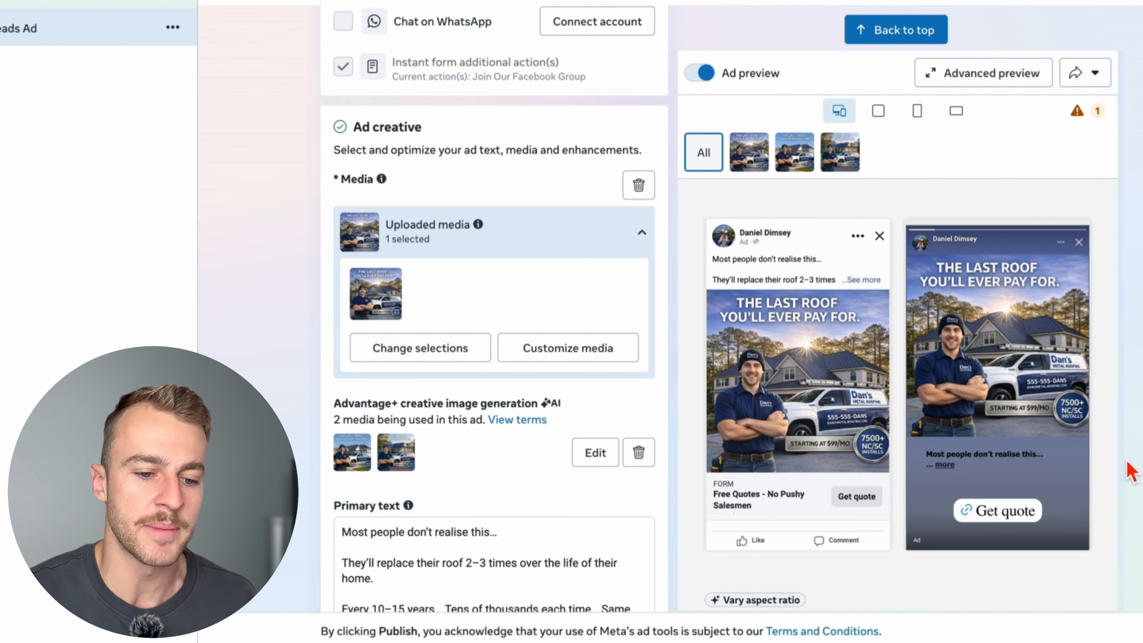
pyautogui.scroll(-1, 1132, 471)
pyautogui.scroll(-1, 1128, 461)
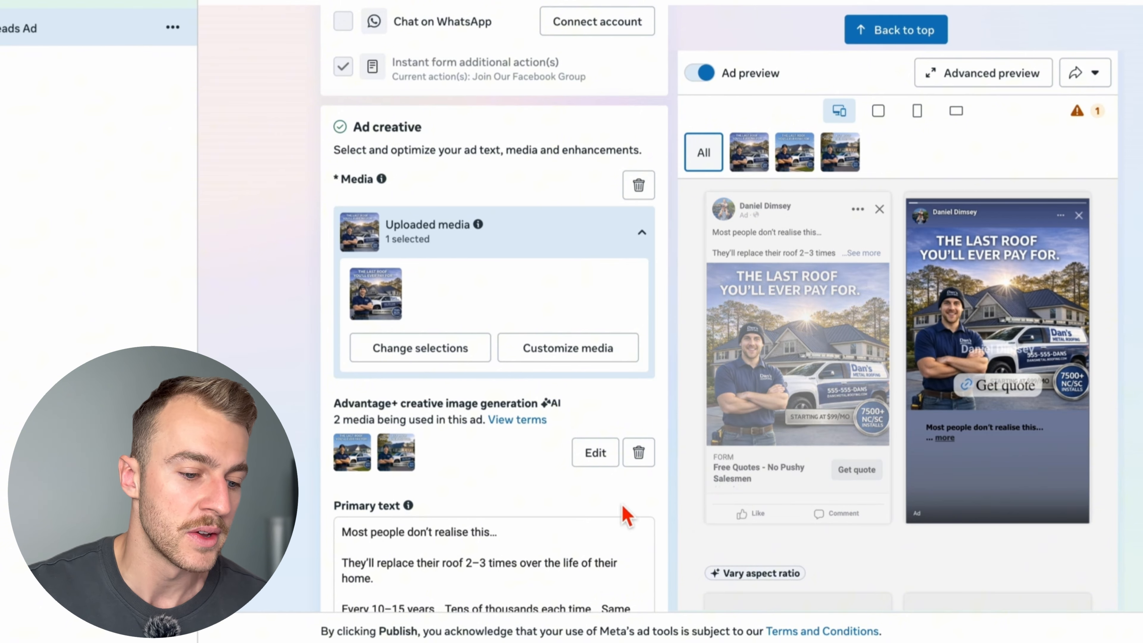
pyautogui.scroll(-7, 626, 515)
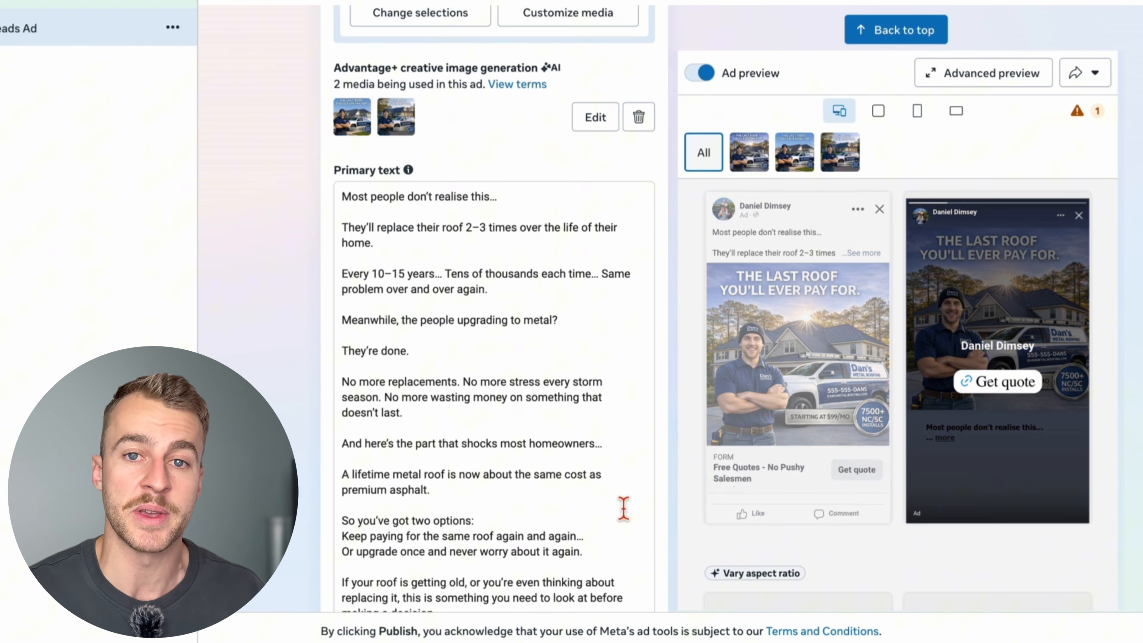
pyautogui.scroll(-2, 623, 509)
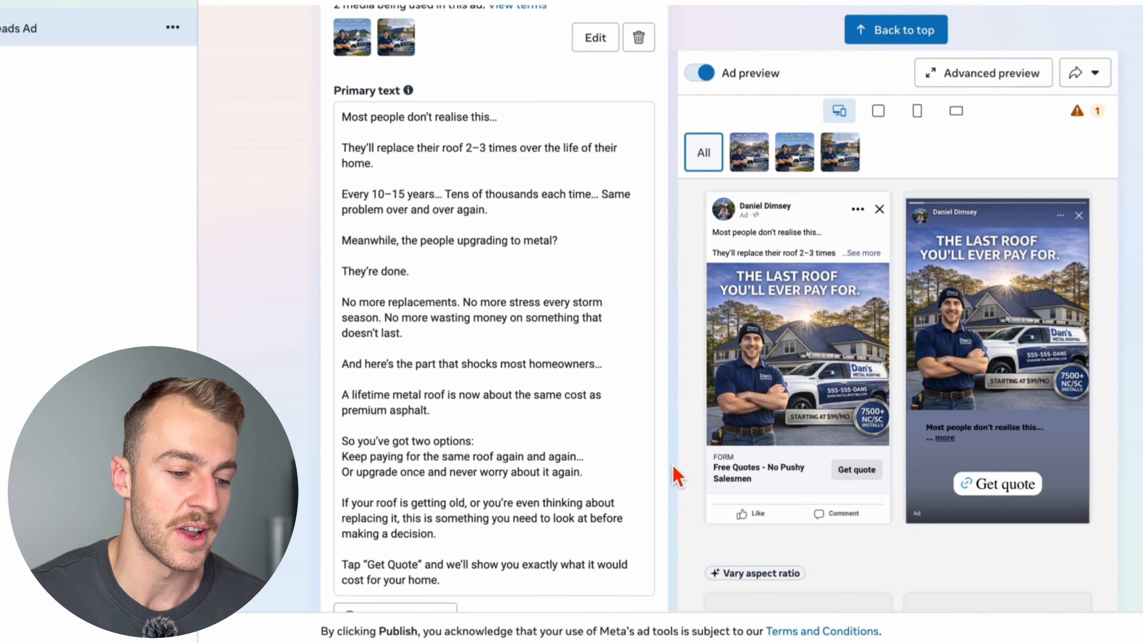
pyautogui.scroll(-2, 675, 468)
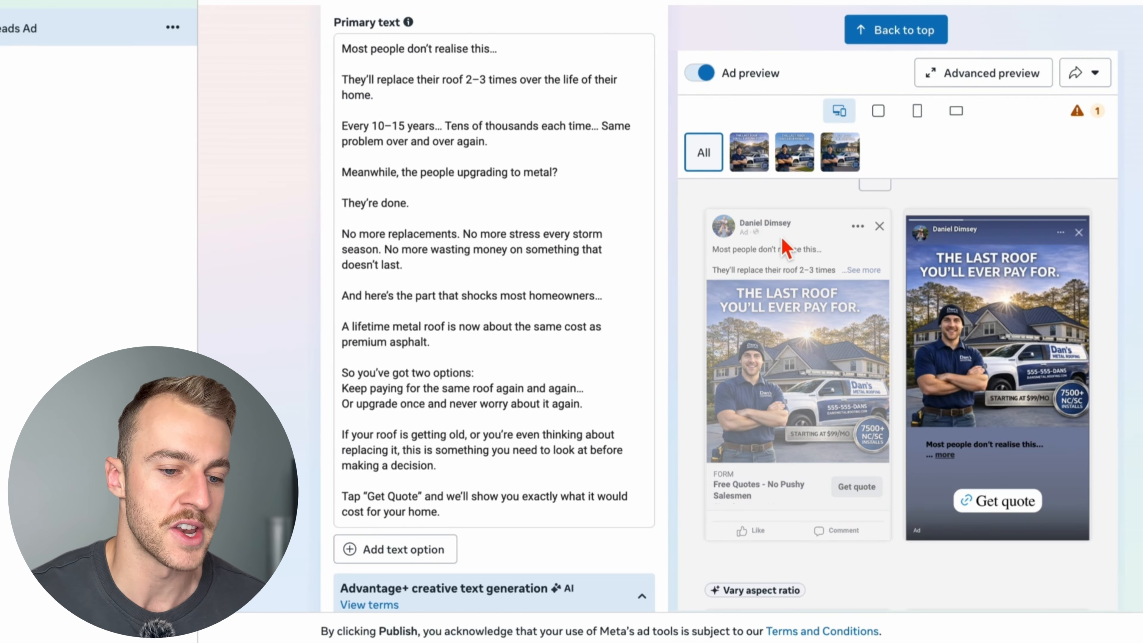
pyautogui.scroll(-12, 619, 343)
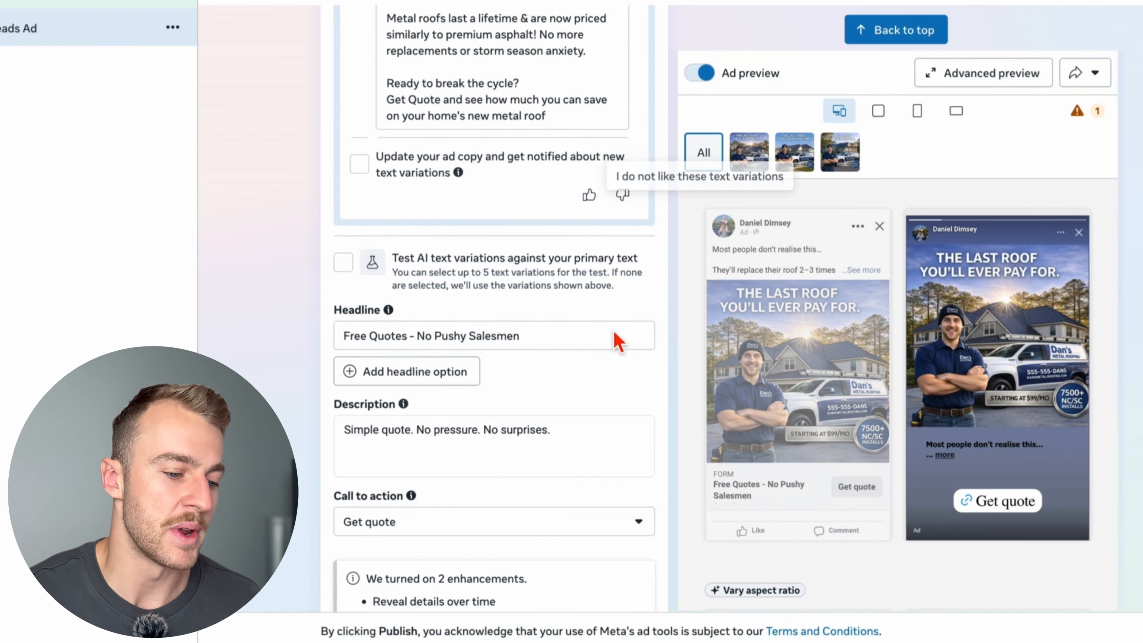
pyautogui.scroll(-5, 619, 342)
# - Start a new instant form in the ad's destination settings and disable flexible form delivery
pyautogui.scroll(20, 619, 342)
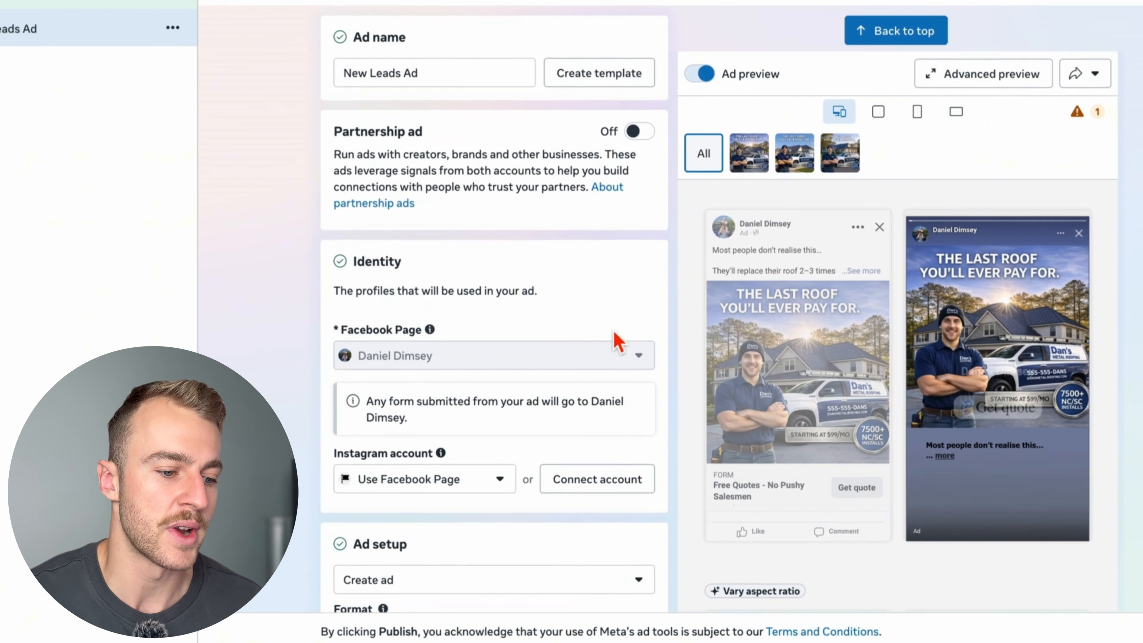
pyautogui.scroll(-15, 619, 342)
pyautogui.scroll(8, 615, 335)
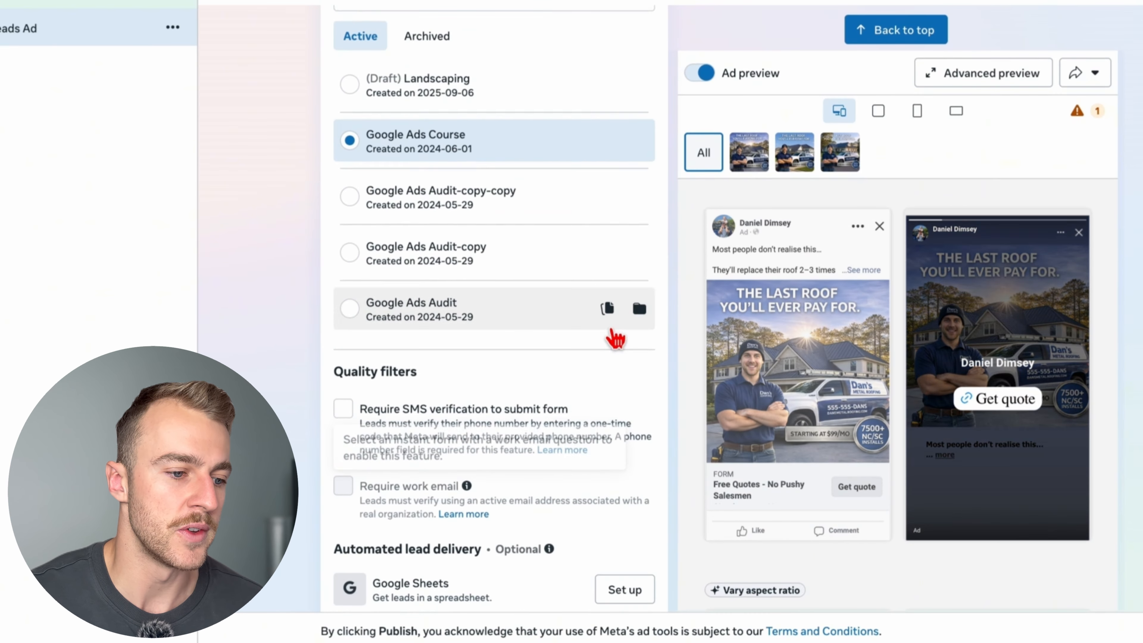
pyautogui.scroll(-1, 615, 339)
pyautogui.scroll(12, 615, 338)
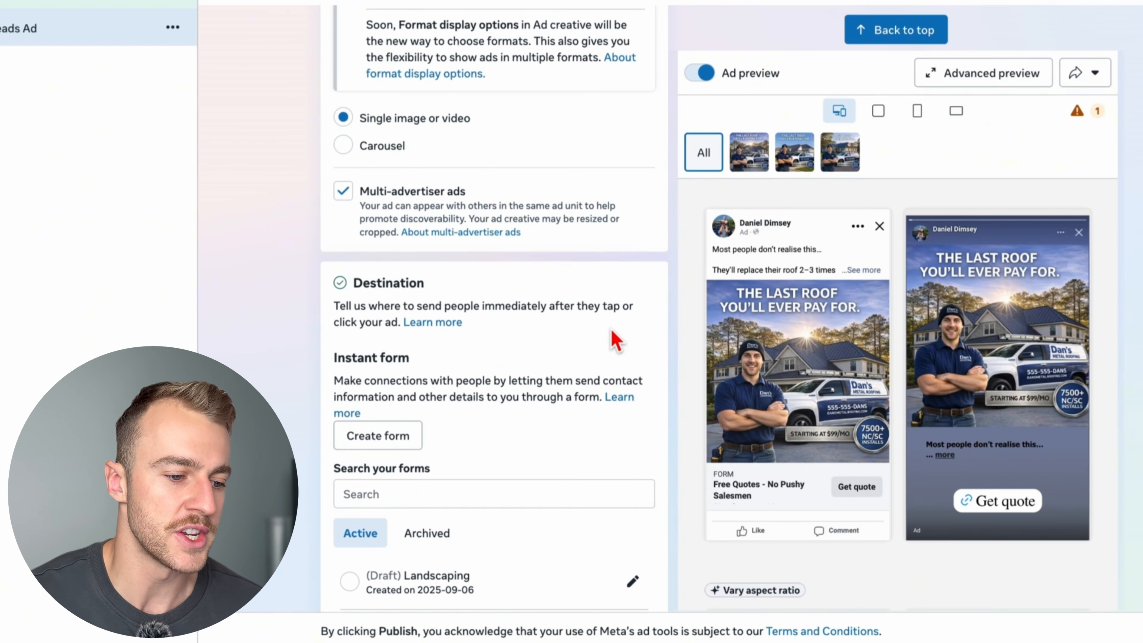
pyautogui.click(378, 435)
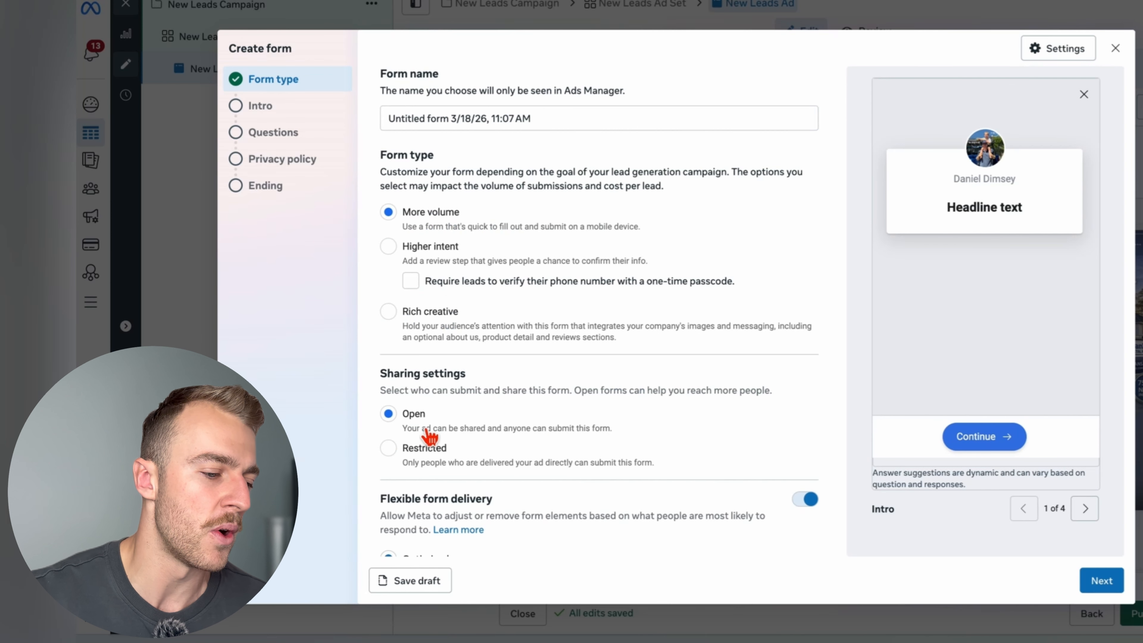
pyautogui.scroll(-2, 457, 442)
pyautogui.click(809, 441)
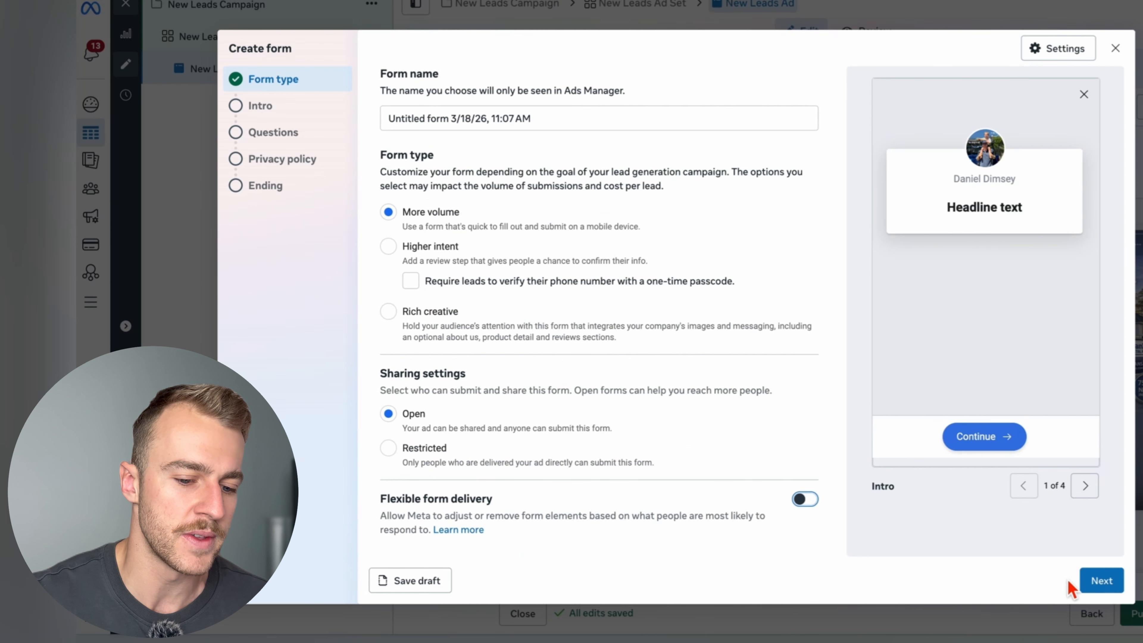
# - Disable the greeting in the form's intro and continue to the form's questions
pyautogui.click(1103, 583)
pyautogui.click(814, 159)
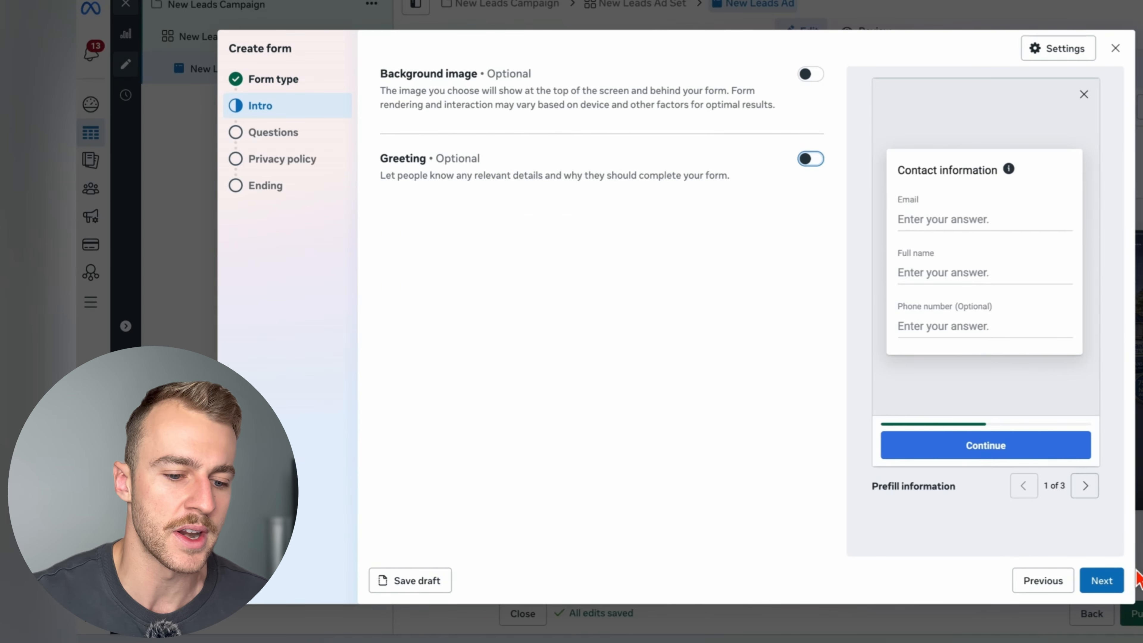
pyautogui.click(1103, 583)
# - Add a multiple-choice question "How Should We Contact You" with the answers Text Message, Phone Call and Email
pyautogui.scroll(-1, 668, 387)
pyautogui.scroll(1, 668, 388)
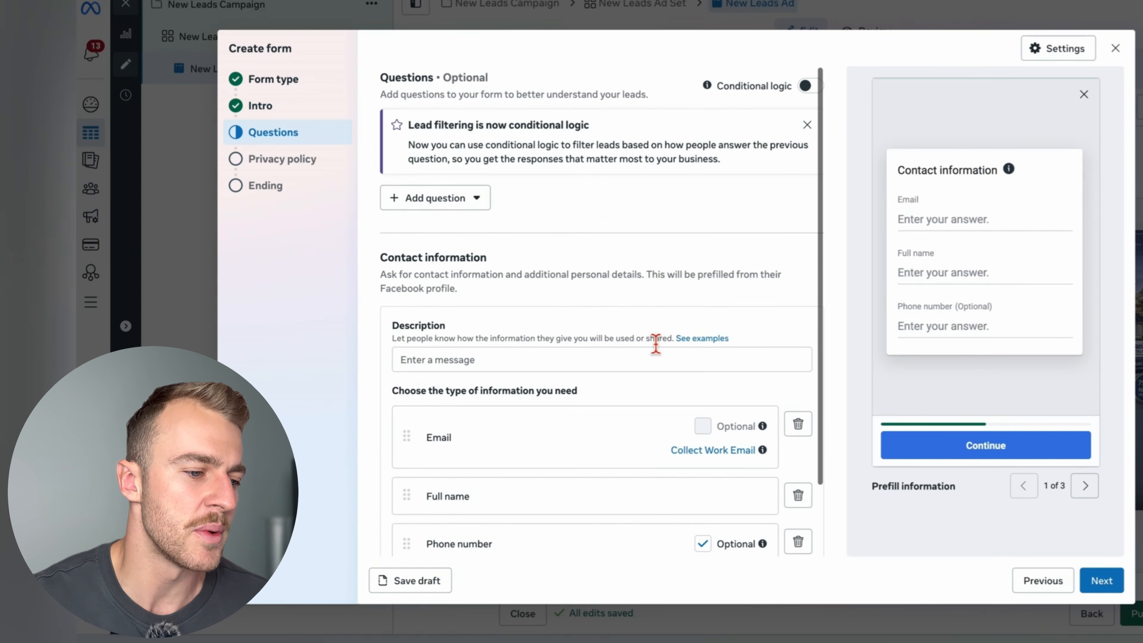
pyautogui.click(421, 195)
pyautogui.click(506, 227)
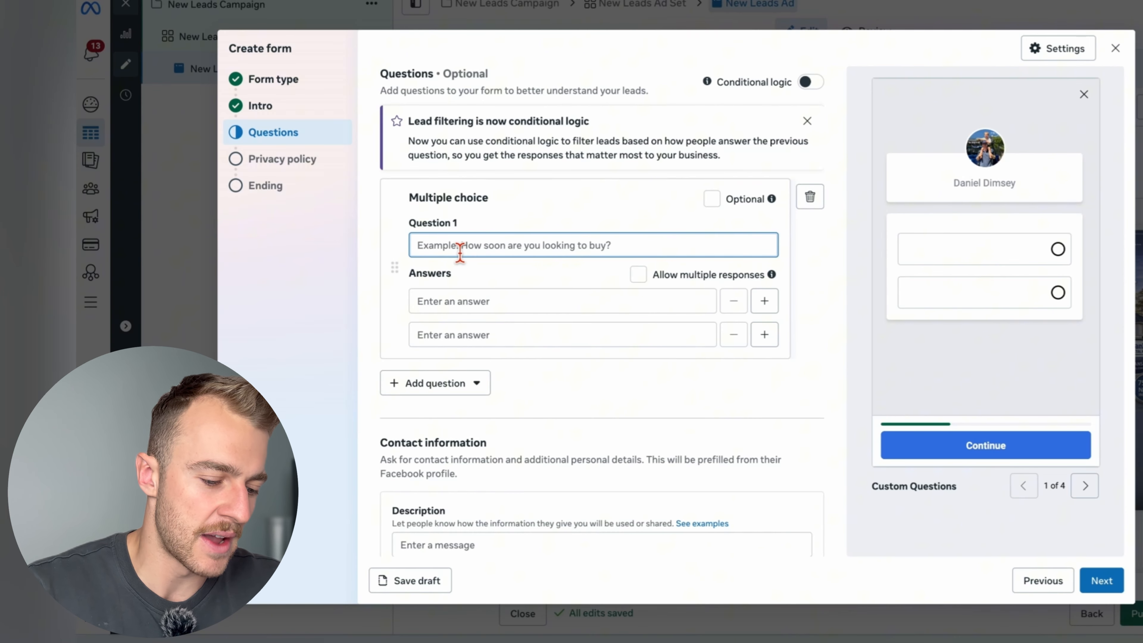
pyautogui.write('How Should We Contact You')
pyautogui.click(518, 311)
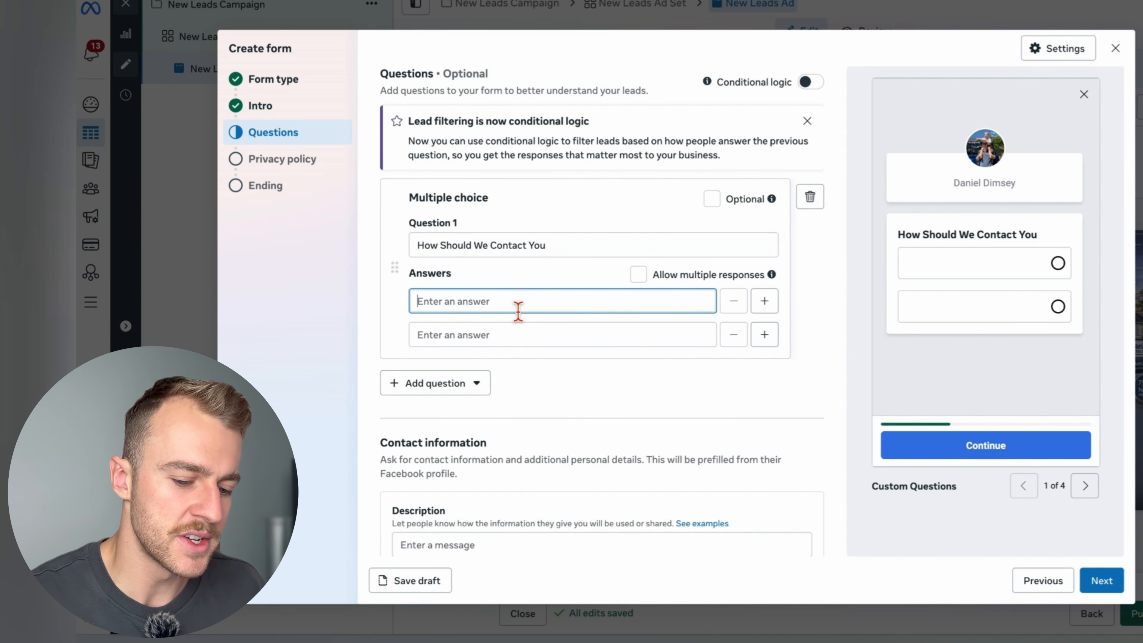
pyautogui.write('Text Message Phone Call Email')
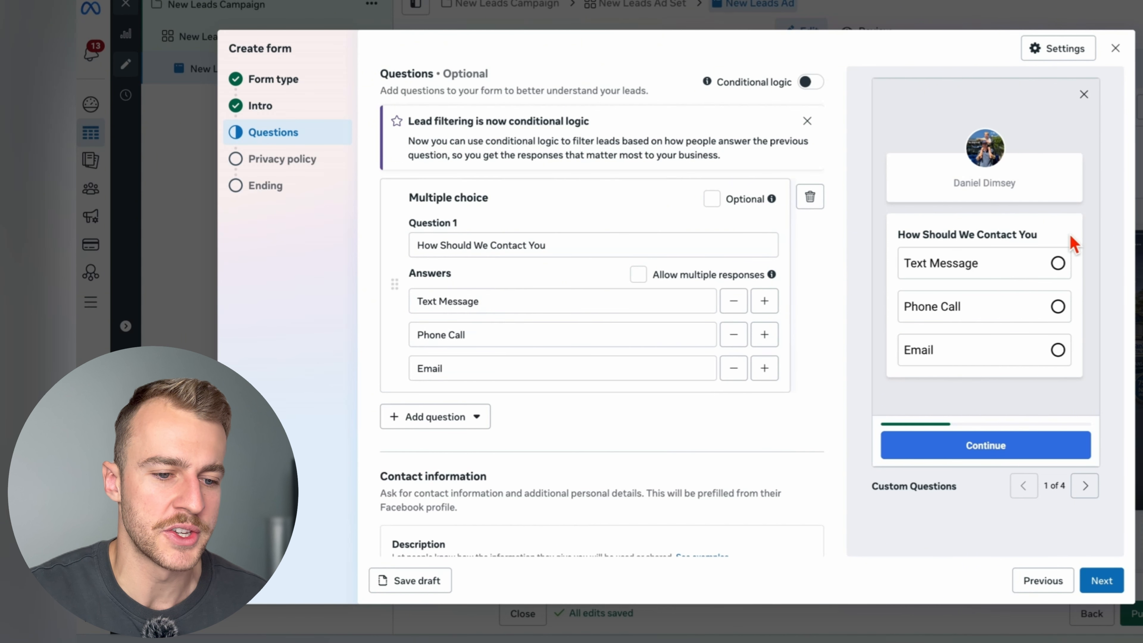
# - Try out the Phone Call and Email answers of the contact question in the form preview
pyautogui.moveTo(1074, 243); pyautogui.dragTo(896, 236)
pyautogui.click(1058, 307)
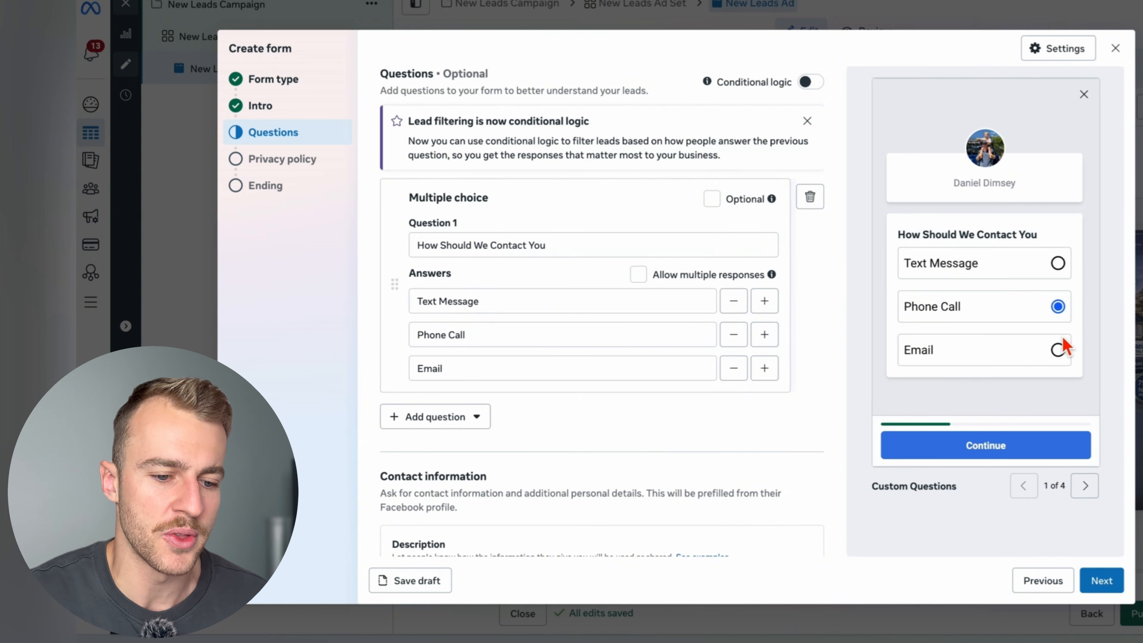
pyautogui.click(1058, 350)
pyautogui.click(1058, 306)
# - Add two blank multiple-choice questions and one short-answer question to the form
pyautogui.click(478, 417)
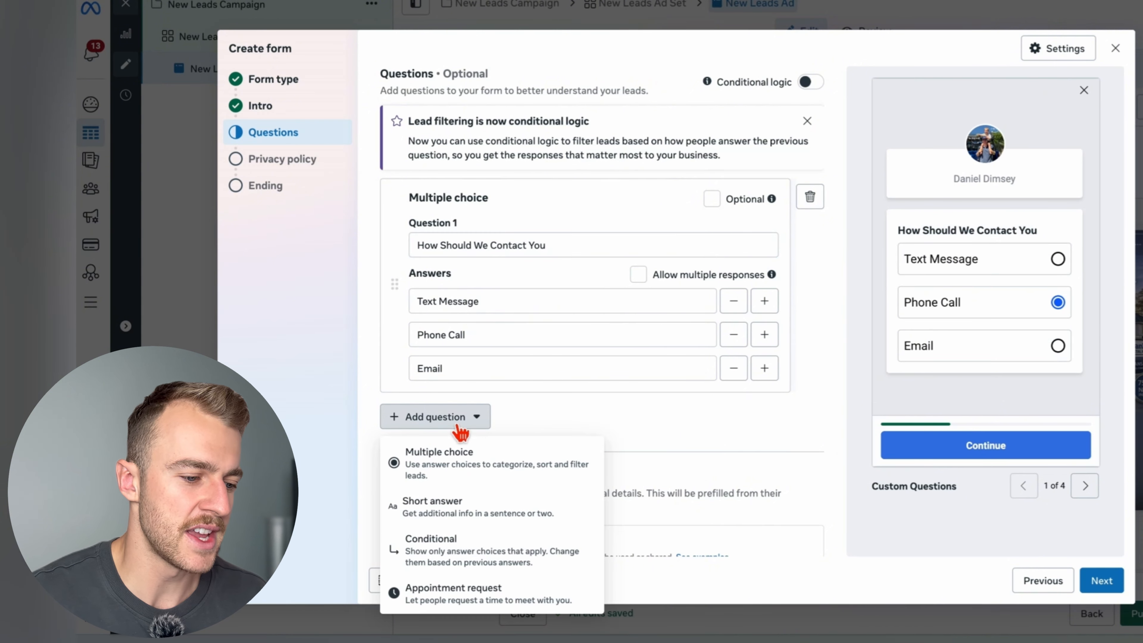
pyautogui.click(485, 461)
pyautogui.click(504, 486)
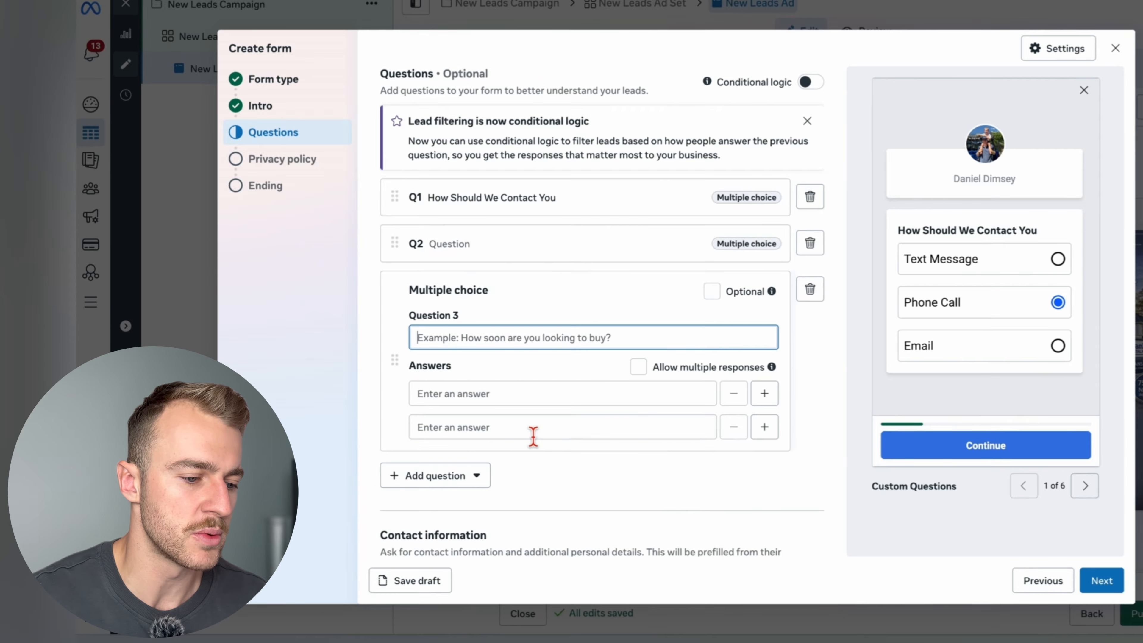
pyautogui.click(471, 475)
pyautogui.click(451, 335)
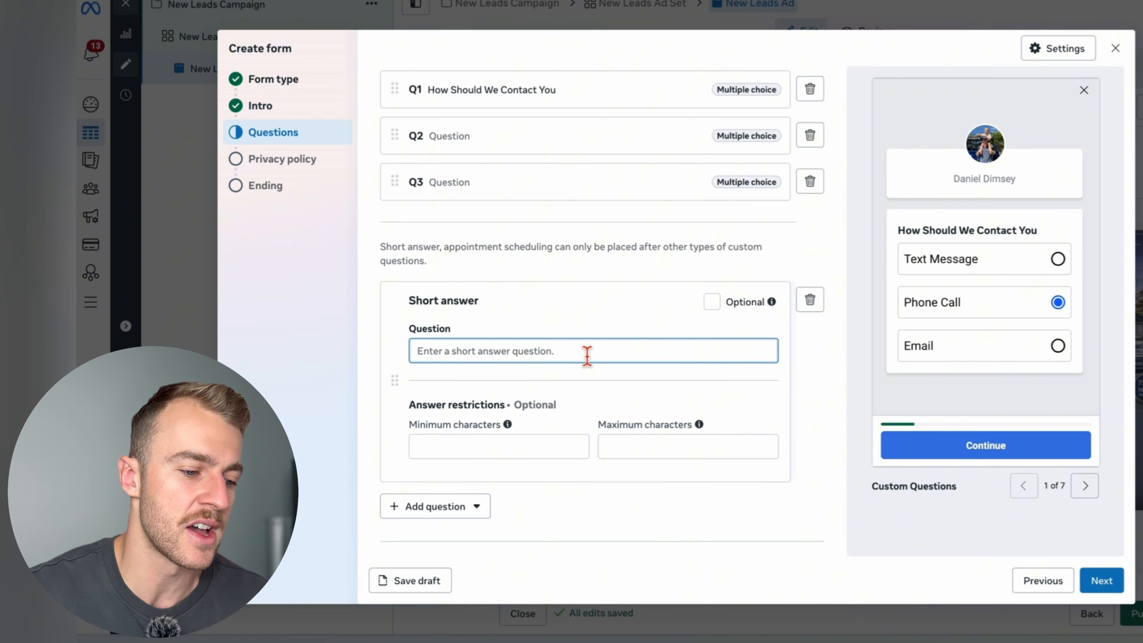
# - Set the short-answer question to "Roughly how old is your current roof?" with a minimum of 2 and a maximum of 100 characters
pyautogui.click(502, 447)
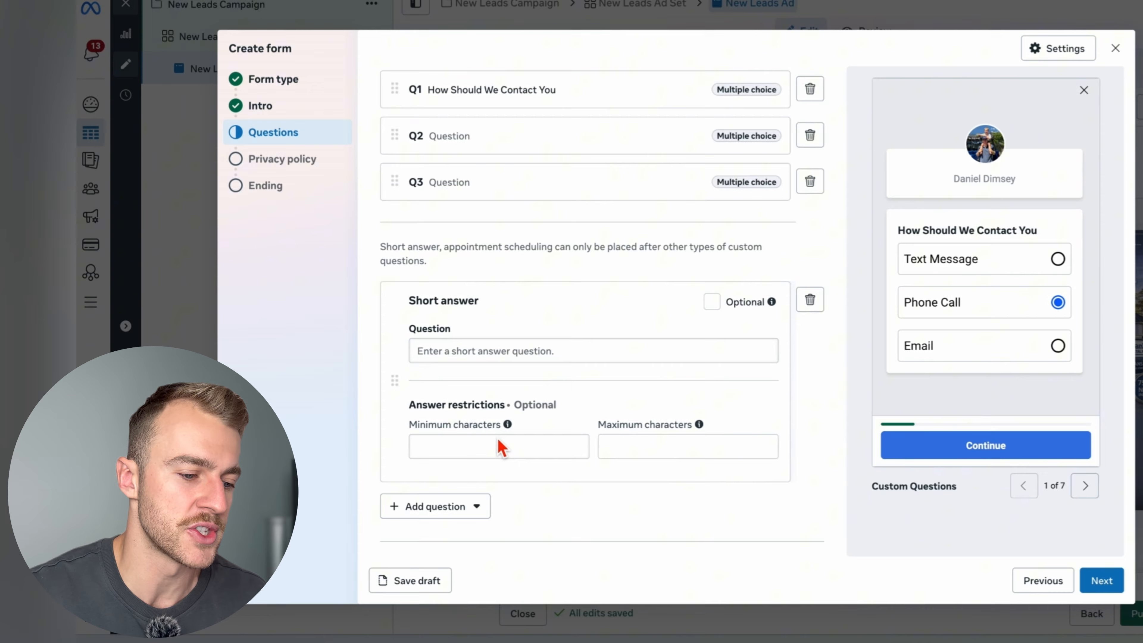
pyautogui.click(576, 356)
pyautogui.click(1086, 486)
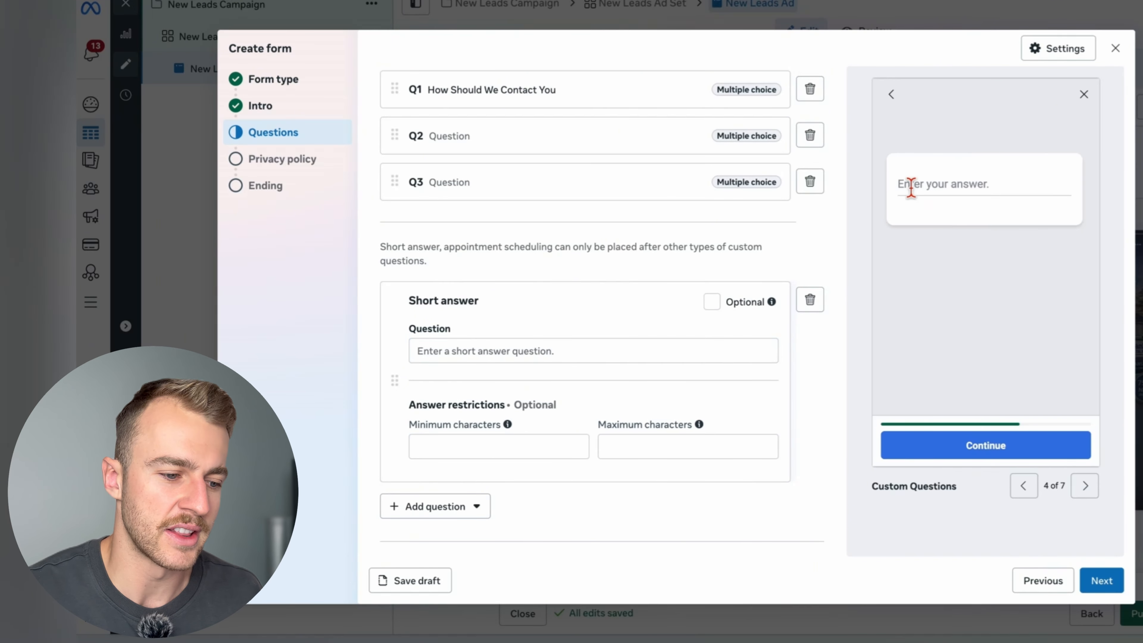
pyautogui.click(475, 508)
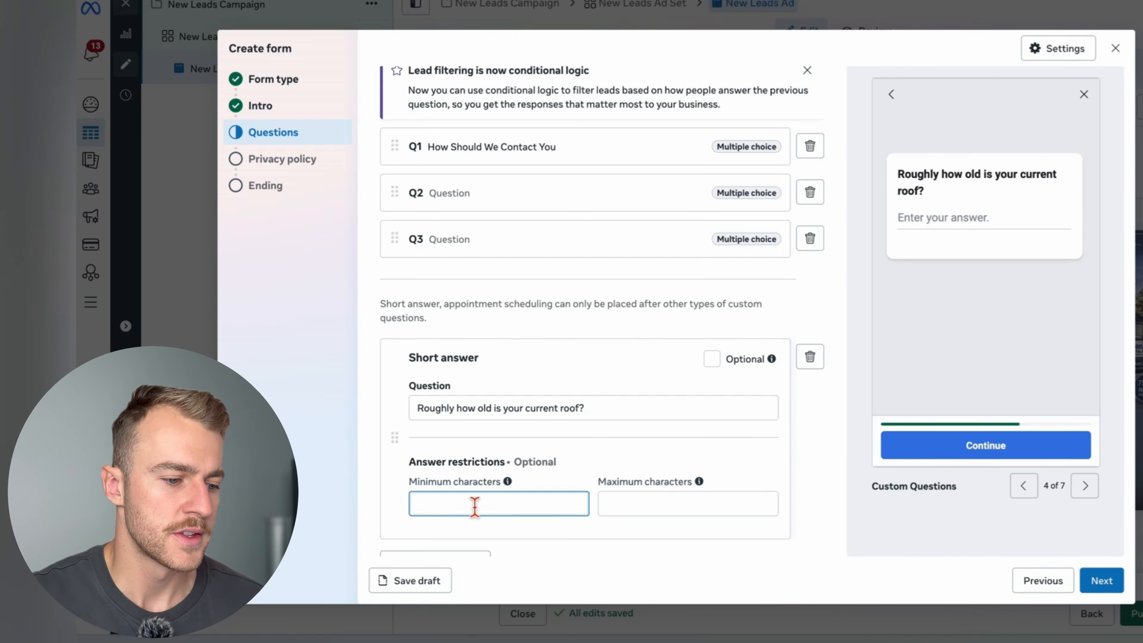
pyautogui.write('1')
pyautogui.scroll(-1, 475, 509)
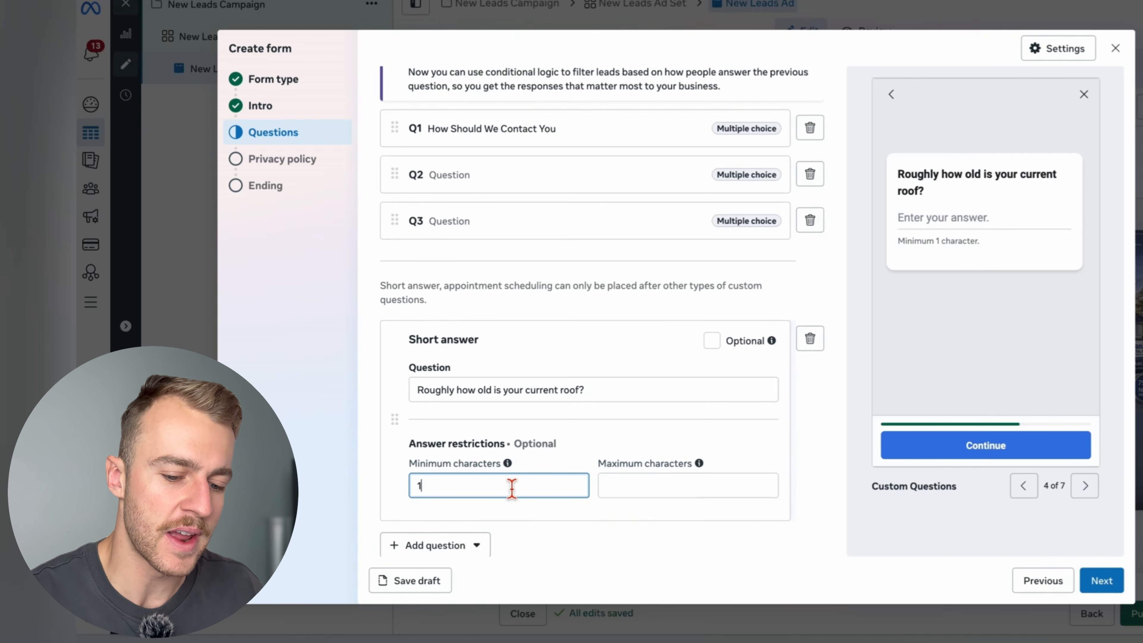
pyautogui.press('BackSpace')
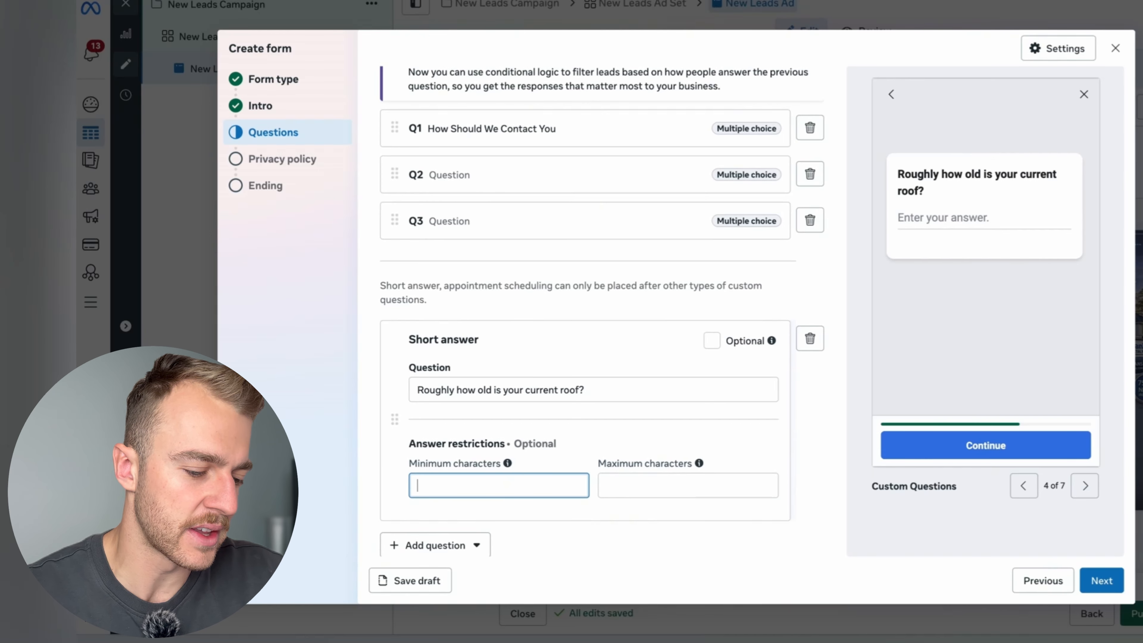
pyautogui.write('2')
pyautogui.click(715, 490)
pyautogui.write('100')
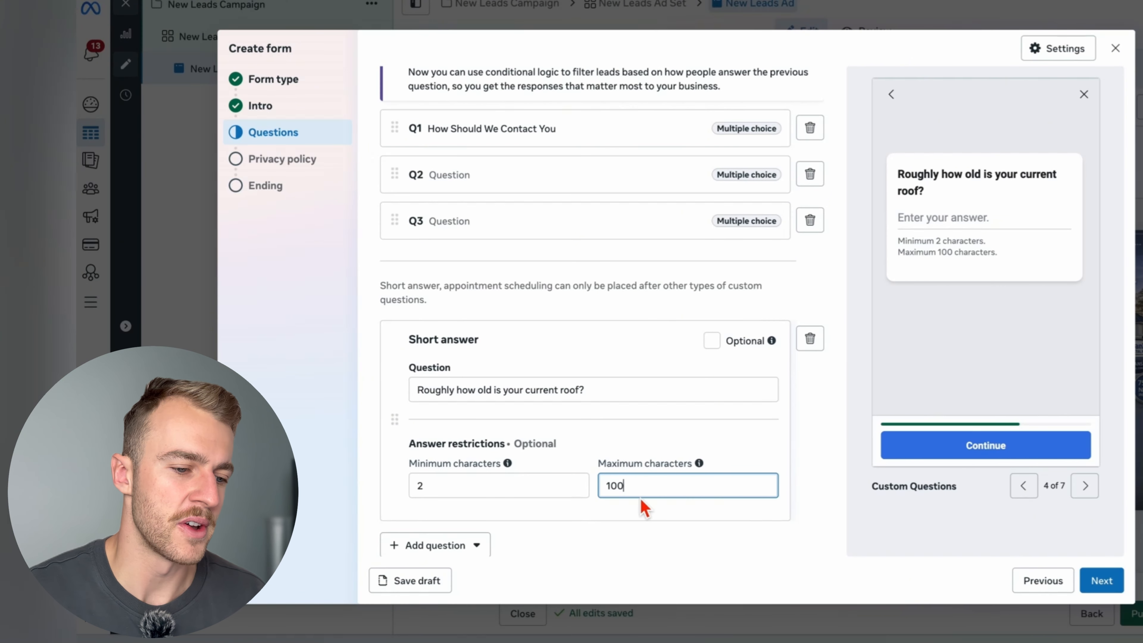
pyautogui.click(946, 227)
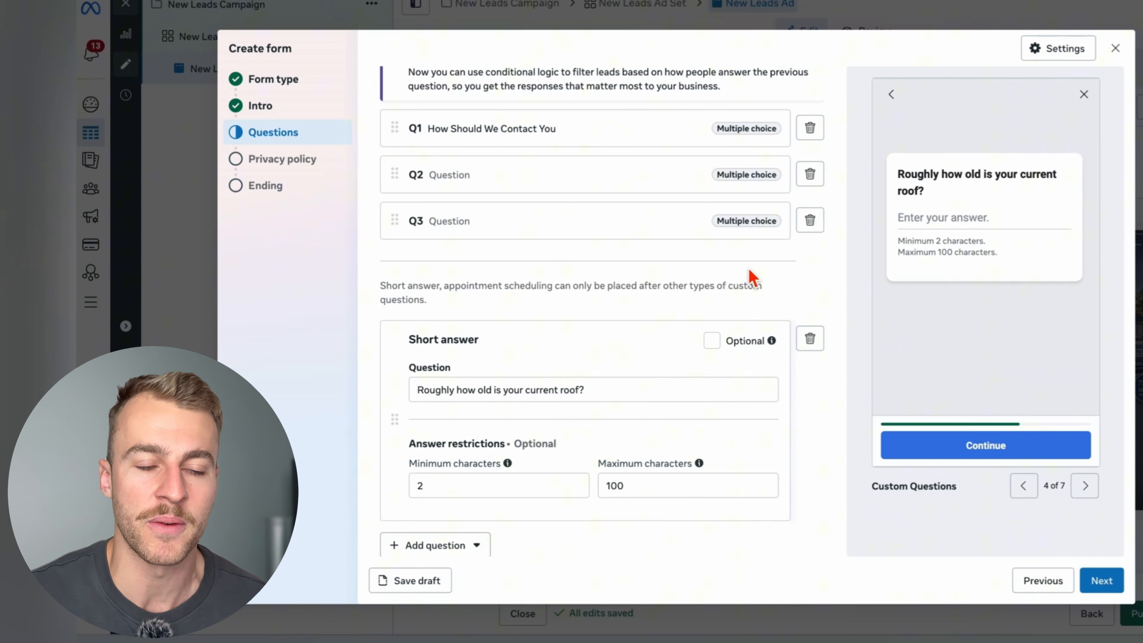
# - Make the phone number field mandatory in the form's contact information
pyautogui.scroll(10, 728, 522)
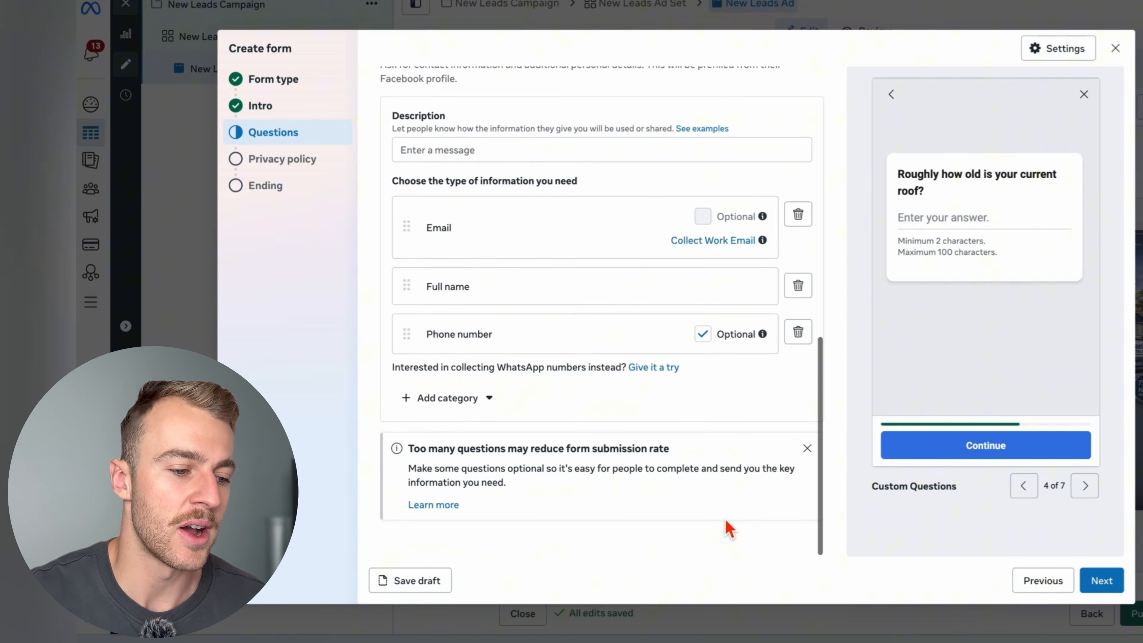
pyautogui.moveTo(520, 489); pyautogui.dragTo(396, 477)
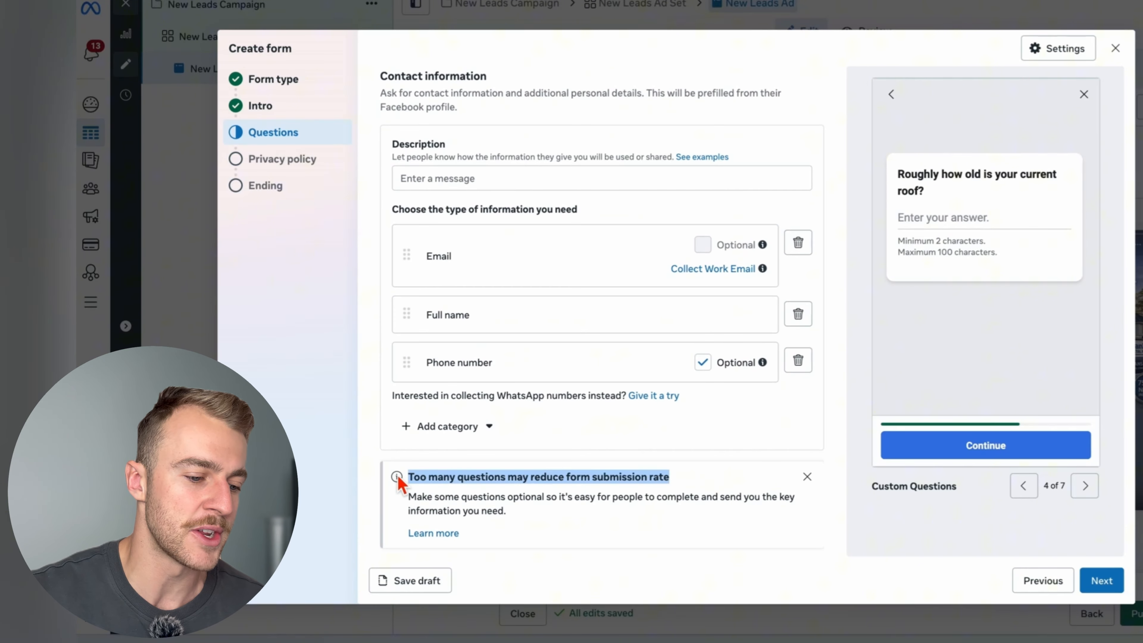
pyautogui.click(584, 511)
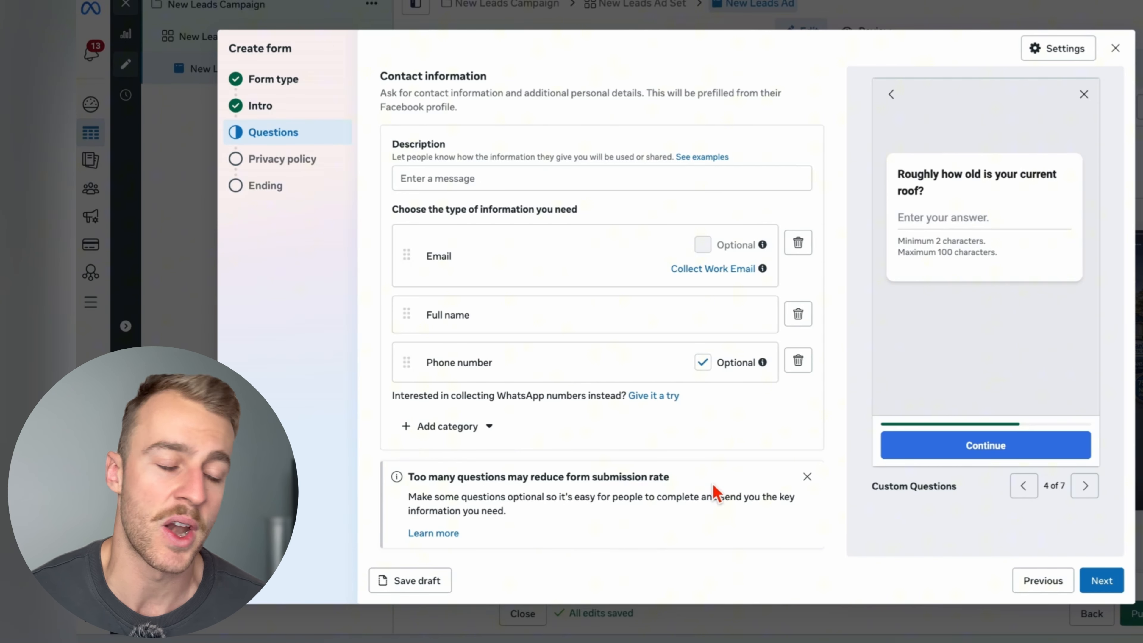
pyautogui.scroll(4, 662, 220)
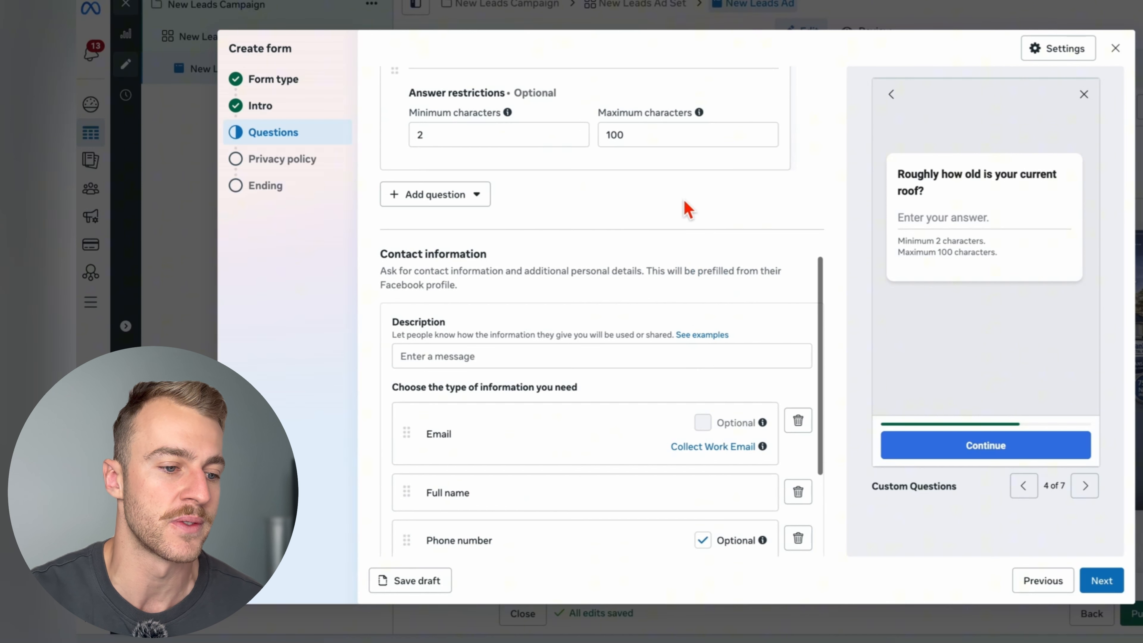
pyautogui.scroll(9, 694, 190)
pyautogui.scroll(-13, 638, 358)
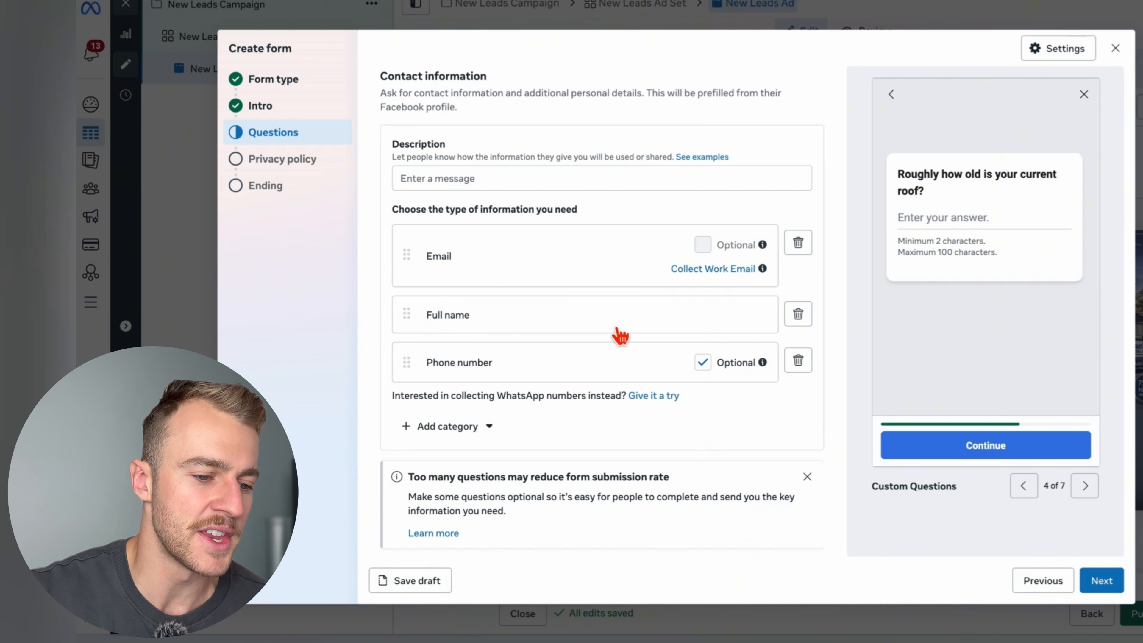
pyautogui.click(703, 362)
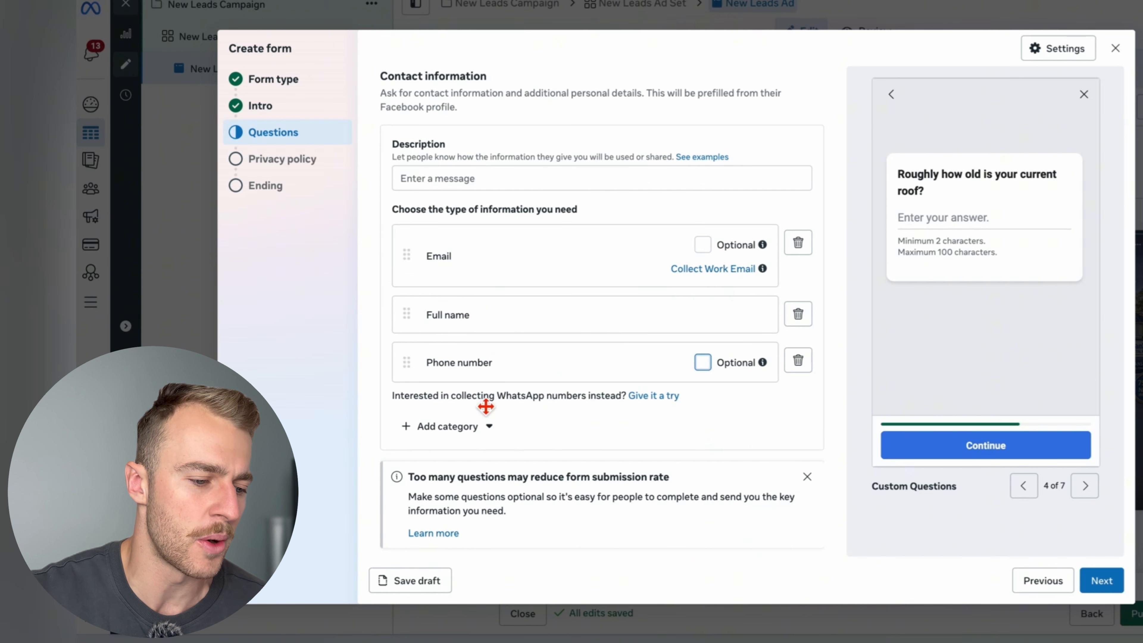
# - Add a street address field to the form's contact information
pyautogui.click(445, 426)
pyautogui.moveTo(518, 312)
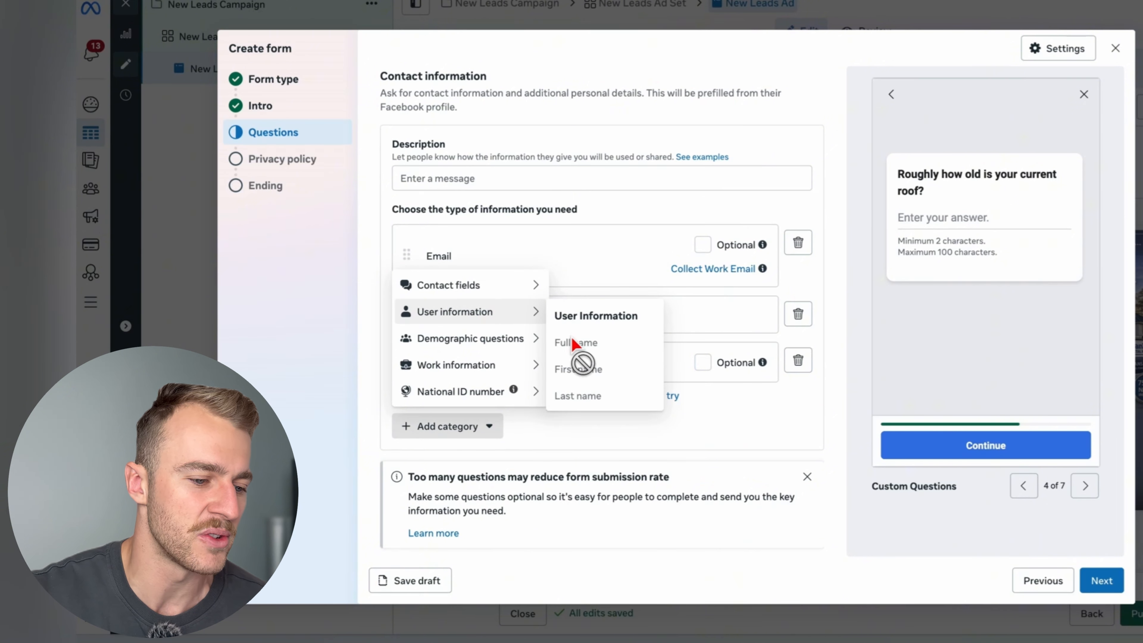
pyautogui.moveTo(524, 289)
pyautogui.click(583, 397)
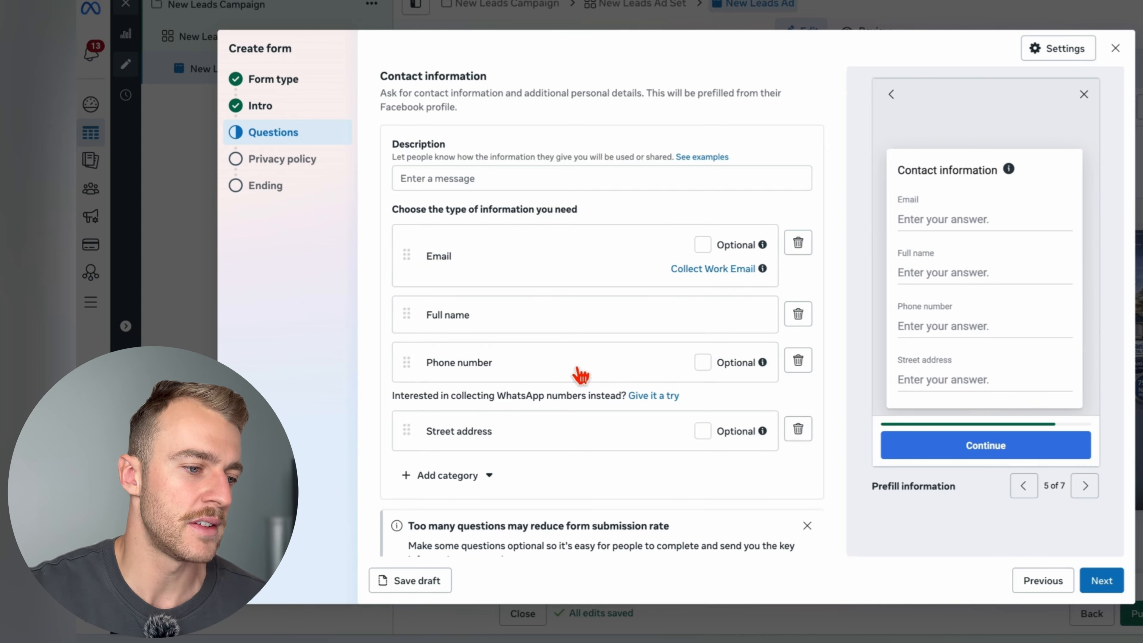
# - Enter "Please Fill Out The Form" as the contact information description and continue to the privacy policy
pyautogui.click(522, 180)
pyautogui.write('P')
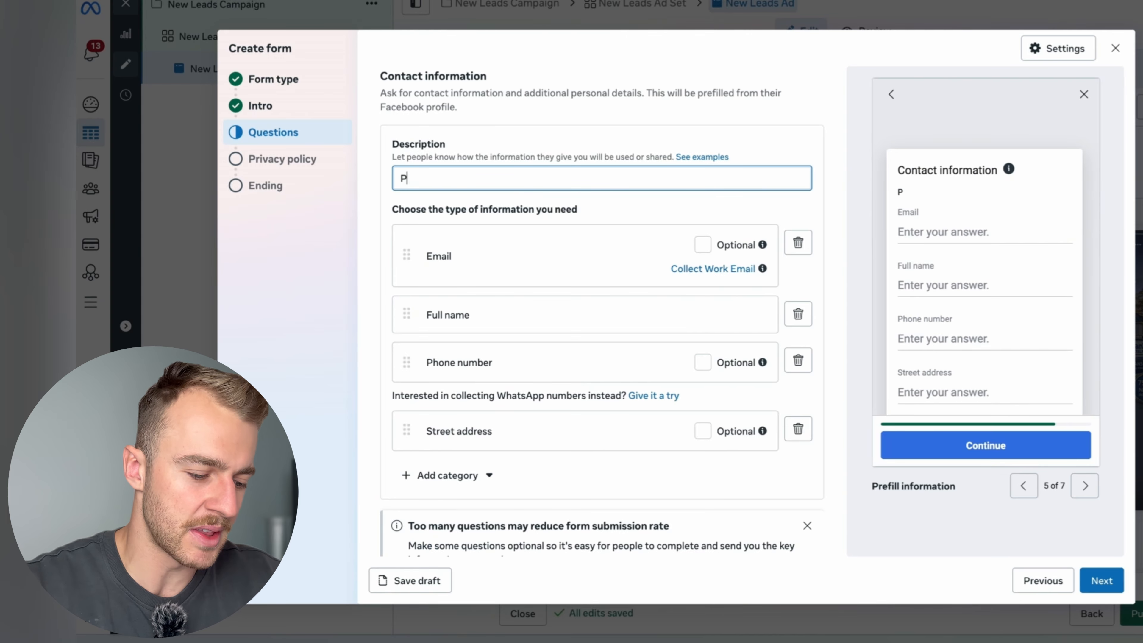
pyautogui.write('lease Fill O')
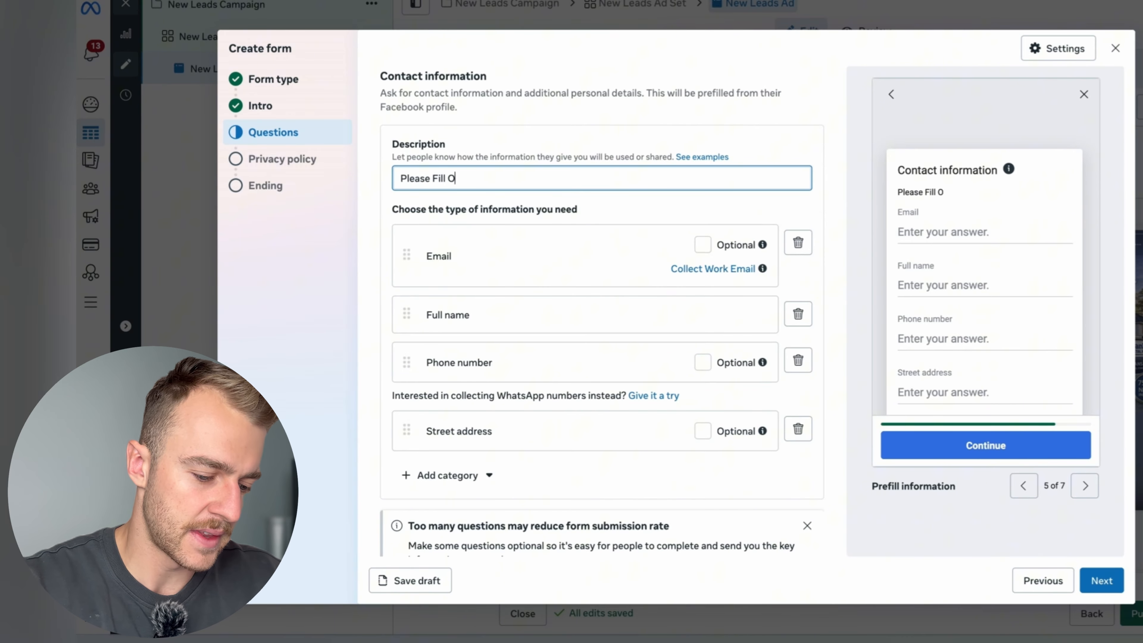
pyautogui.write('ut The')
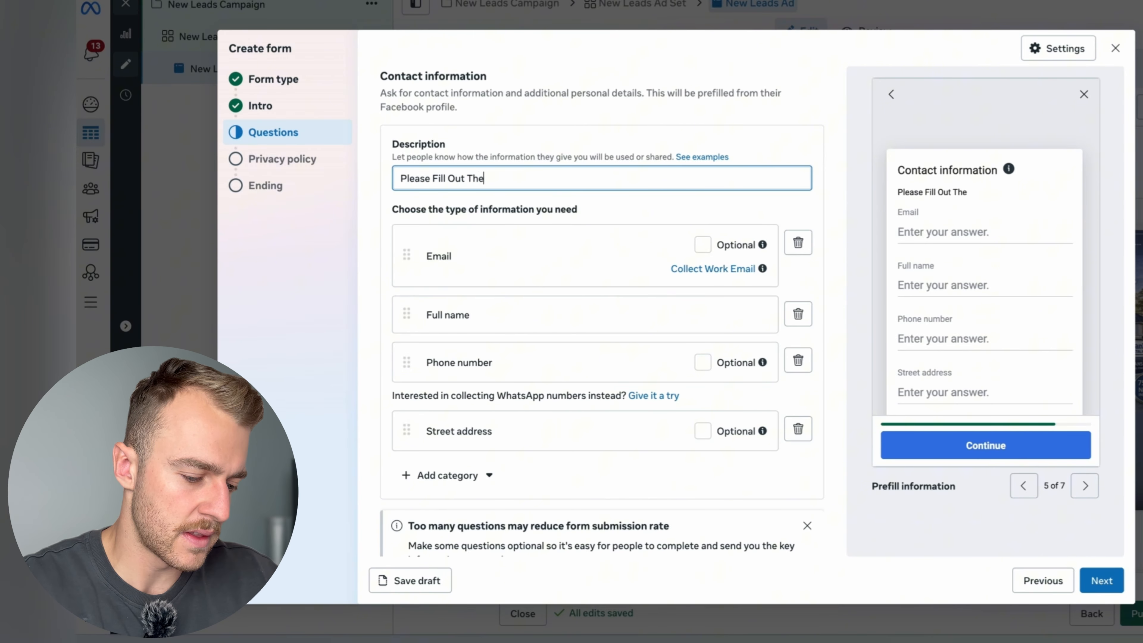
pyautogui.write(' Form')
pyautogui.scroll(2, 568, 187)
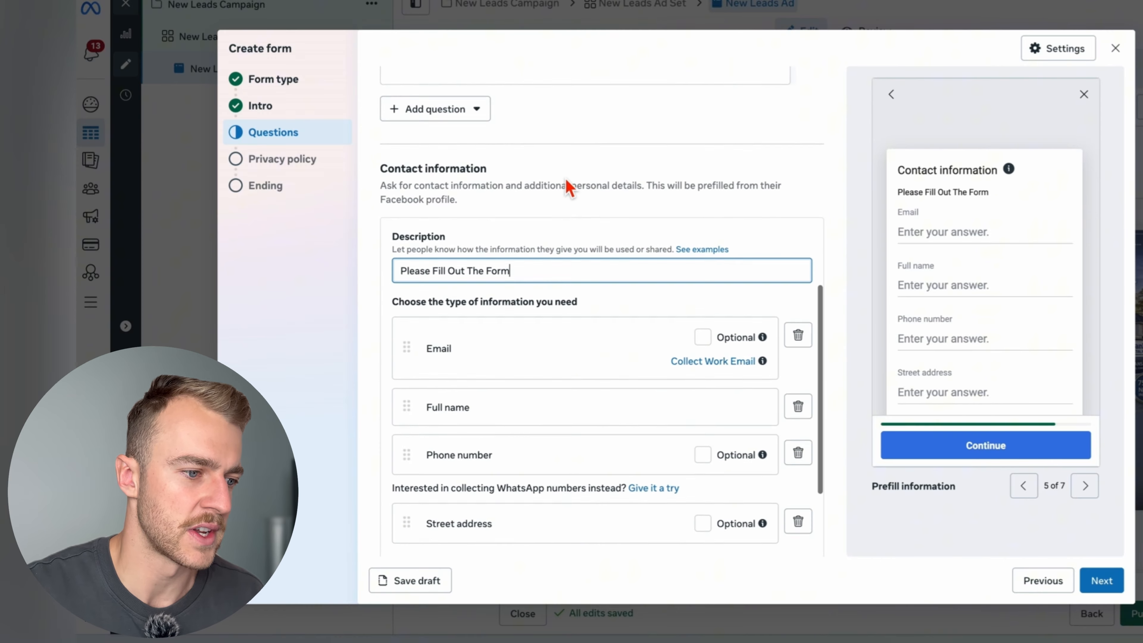
pyautogui.scroll(-1, 568, 187)
pyautogui.click(1102, 581)
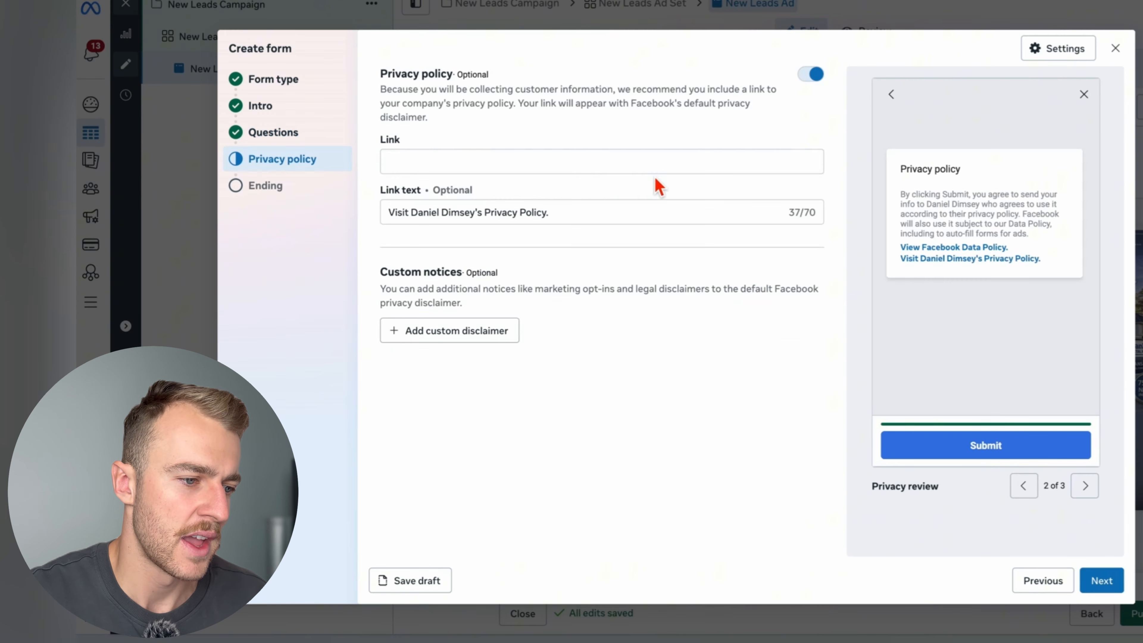
# - Disable the optional privacy policy link and continue to the form's ending
pyautogui.click(608, 170)
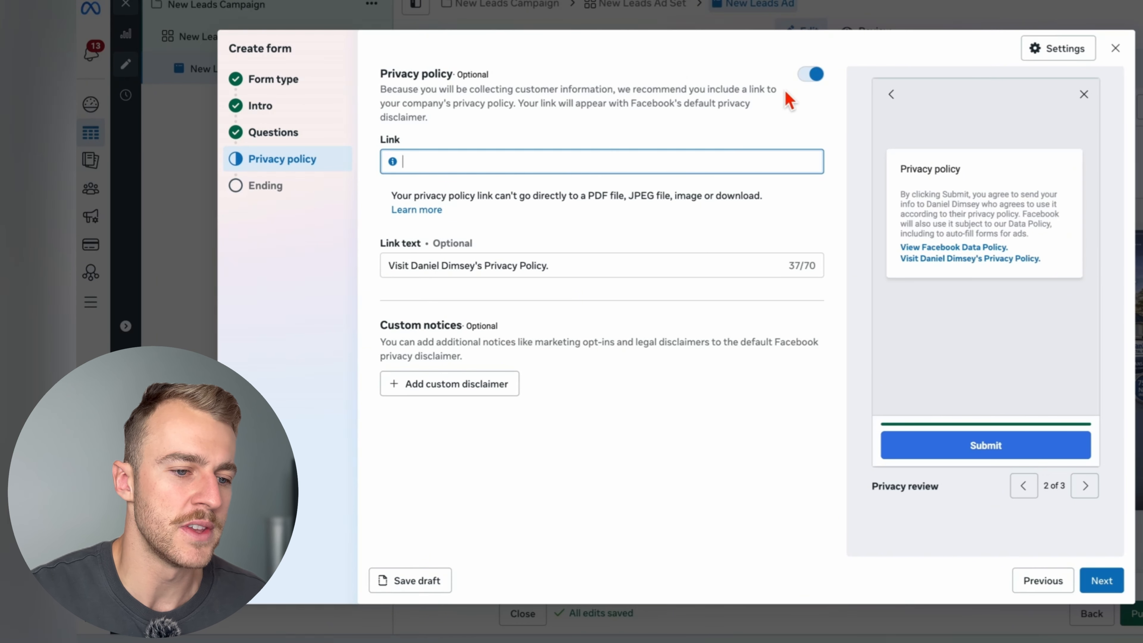
pyautogui.click(812, 75)
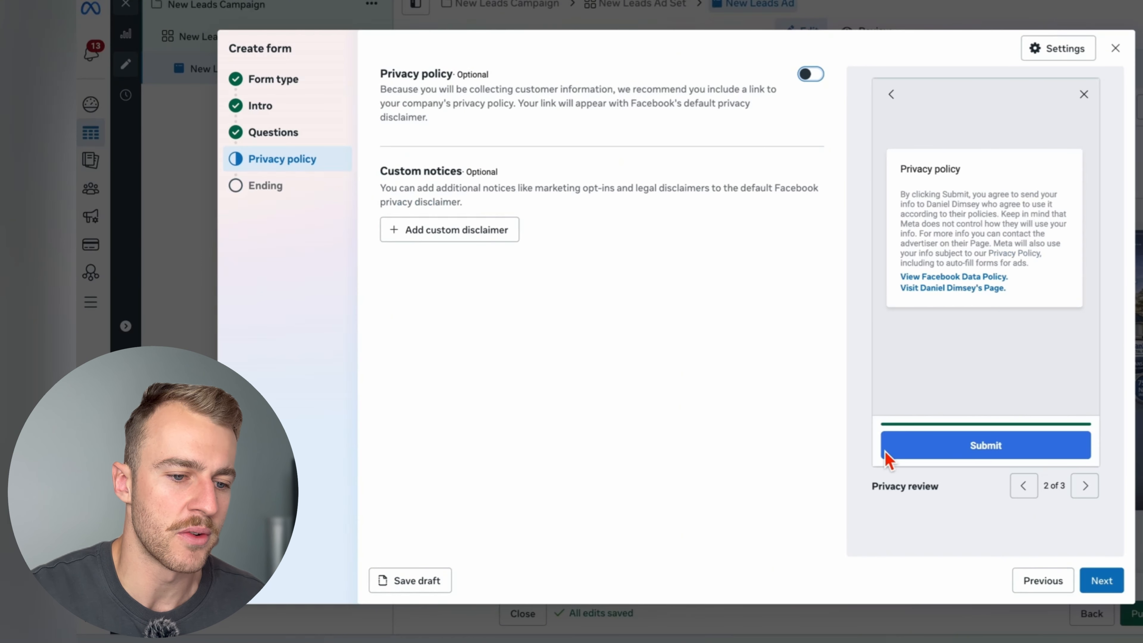
pyautogui.click(1102, 581)
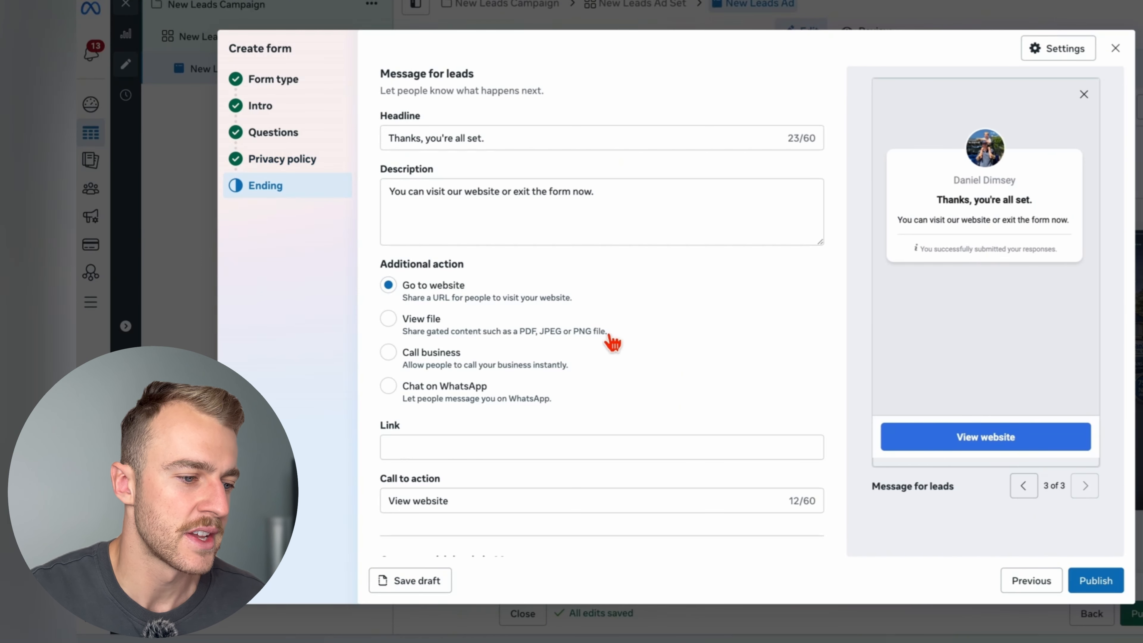
# - Review the headline and description of the ending's message for leads
pyautogui.moveTo(549, 149); pyautogui.dragTo(357, 143)
pyautogui.click(624, 177)
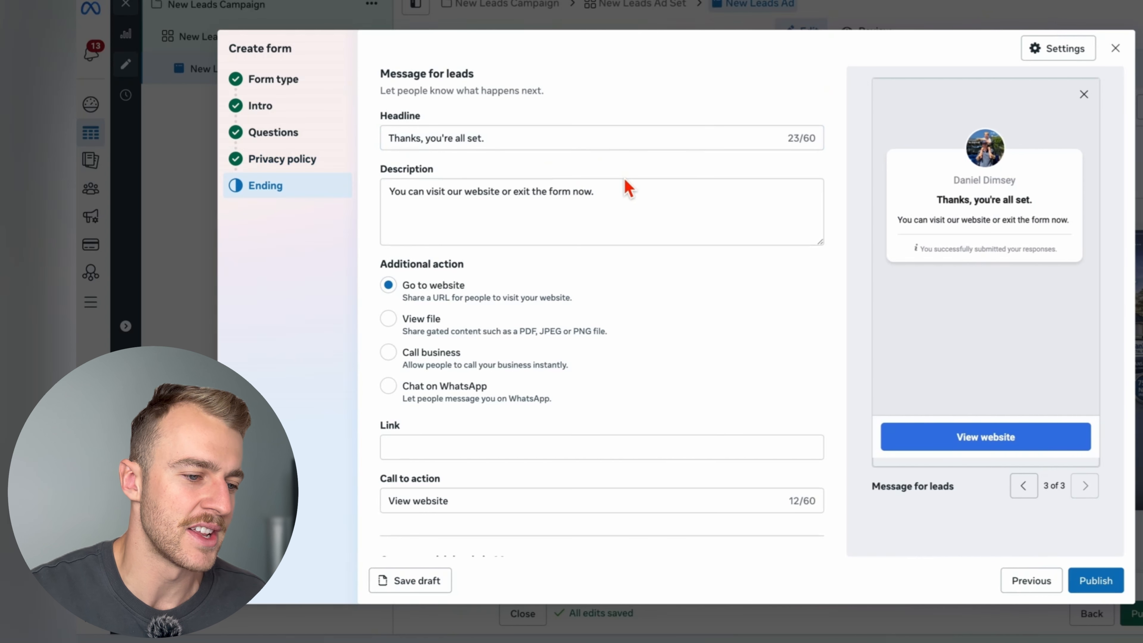
pyautogui.tripleClick(626, 198)
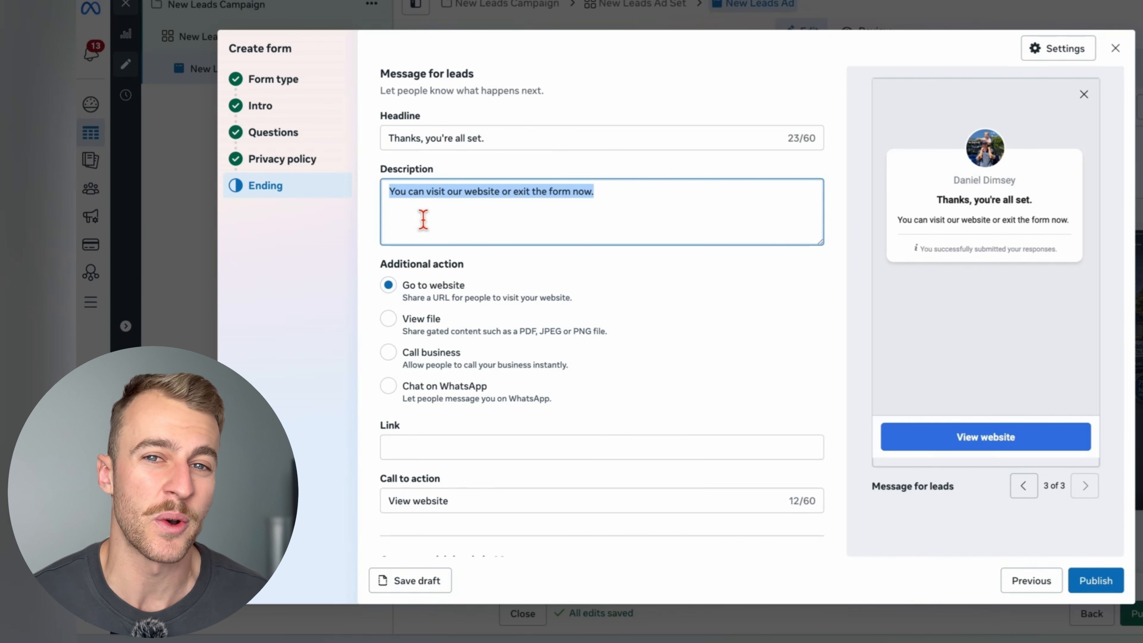
pyautogui.moveTo(597, 202); pyautogui.dragTo(389, 202)
pyautogui.click(602, 235)
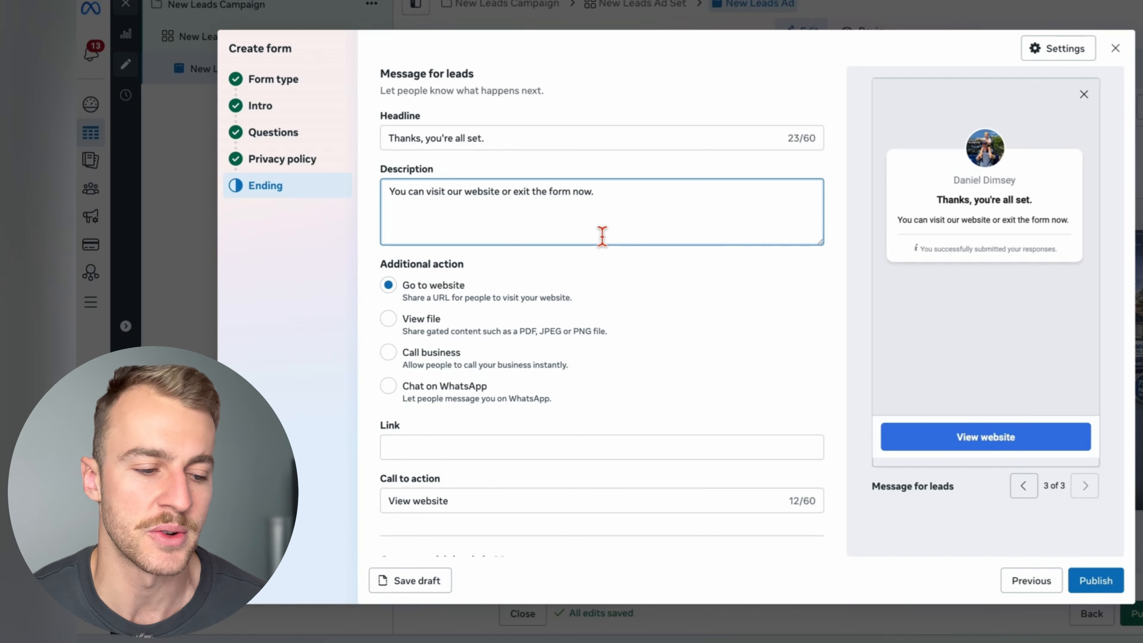
# - Set the ending's additional action to Call business and look at the phone number's country codes
pyautogui.click(394, 354)
pyautogui.scroll(-2, 518, 394)
pyautogui.click(467, 401)
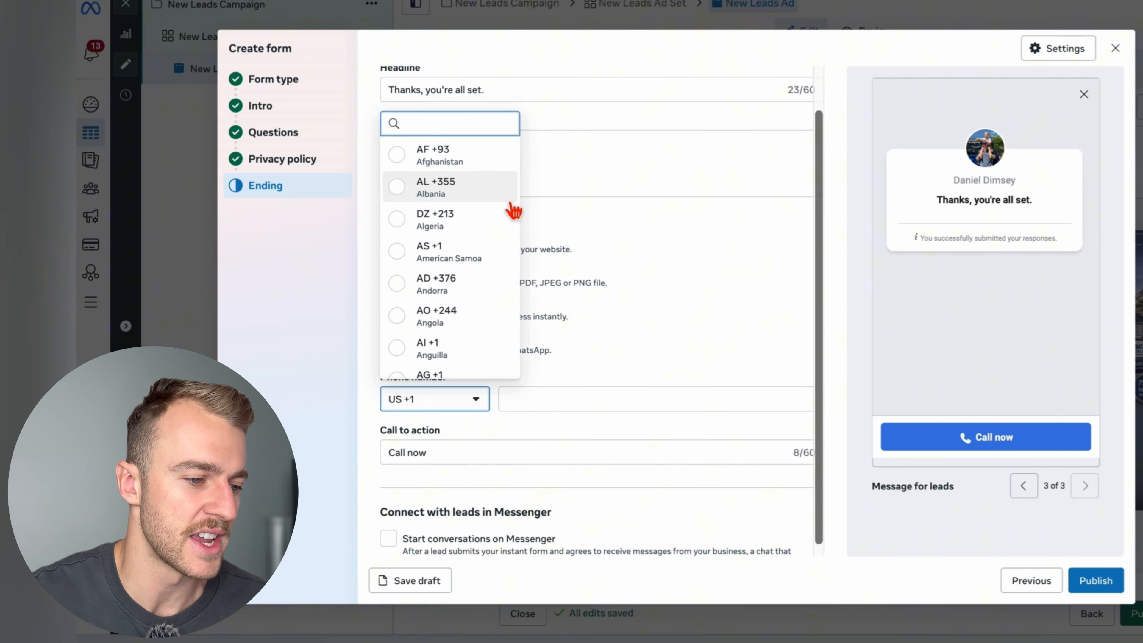
pyautogui.click(582, 400)
# - Personalise the ending's "Call now" call to action by inserting the advertiser's first name and capitalising "Now"
pyautogui.click(533, 459)
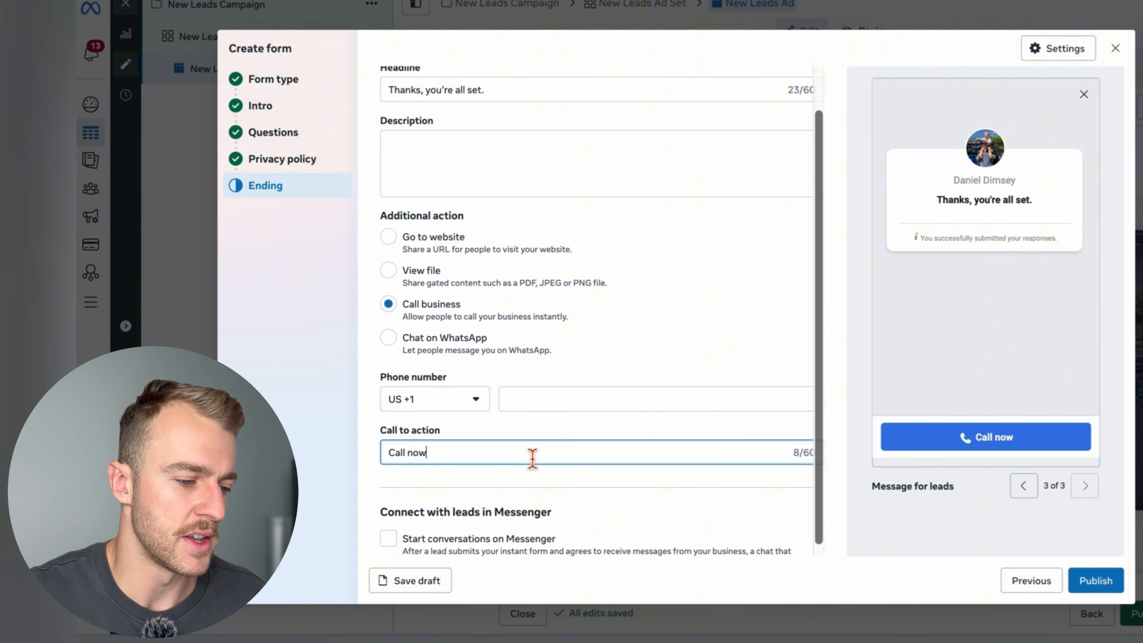
pyautogui.moveTo(533, 460); pyautogui.dragTo(402, 459)
pyautogui.click(419, 457)
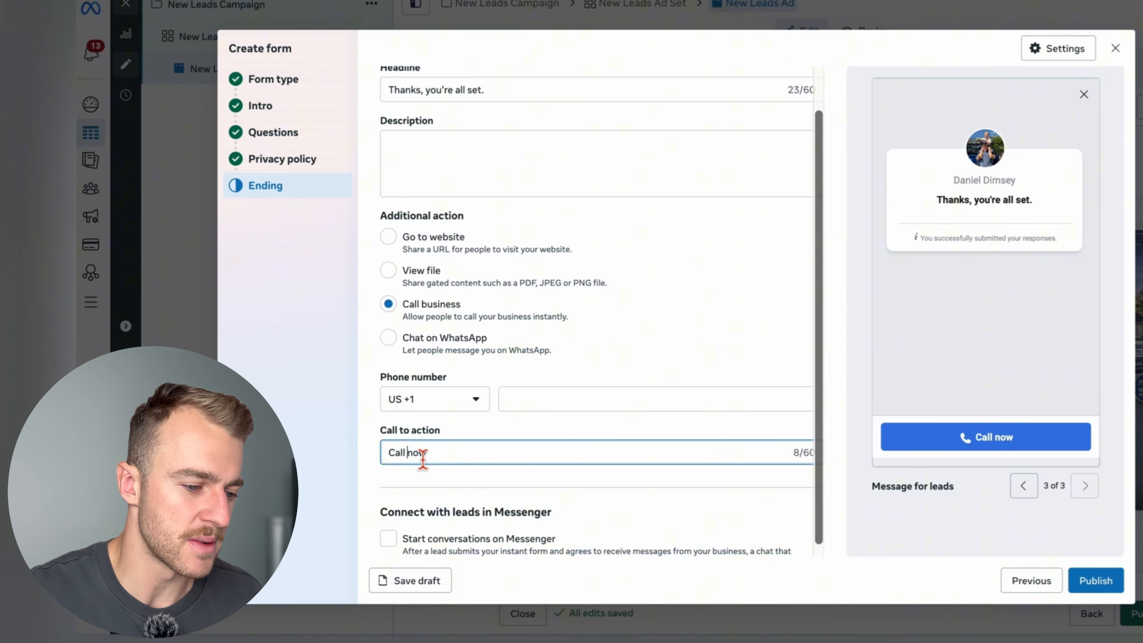
pyautogui.press('BackSpace')
pyautogui.write('Dan ')
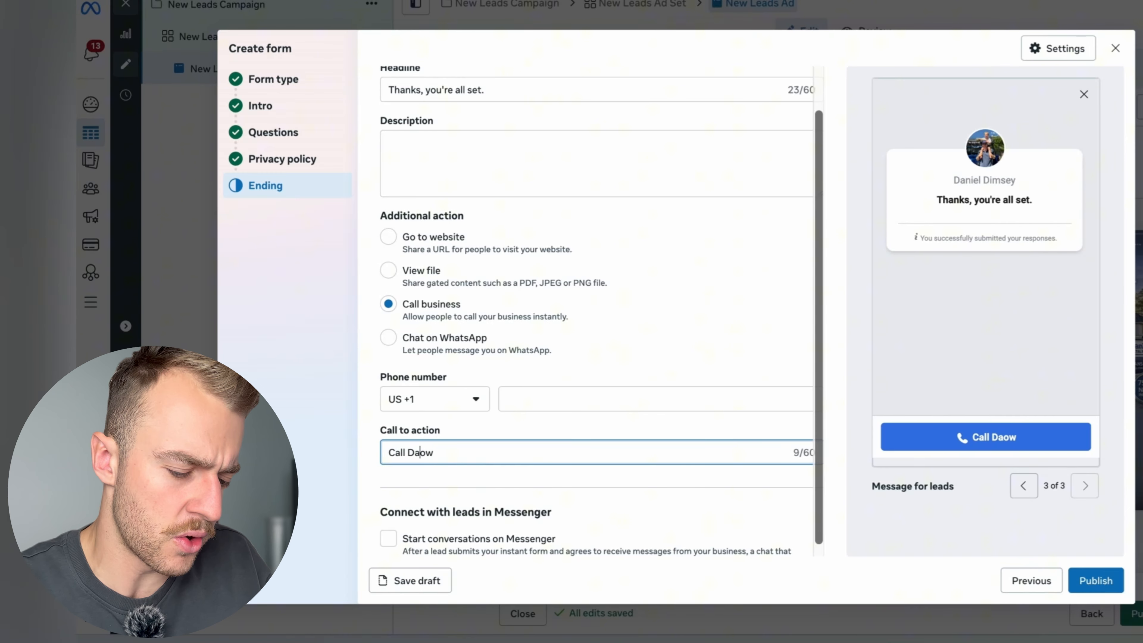
pyautogui.write('N')
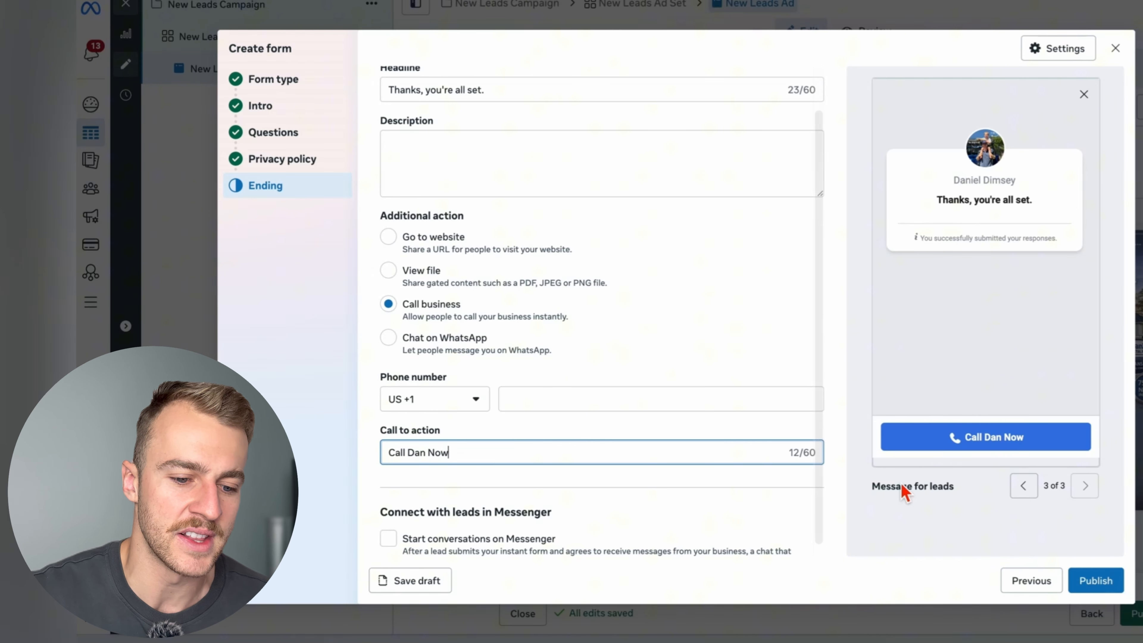
pyautogui.scroll(-1, 615, 460)
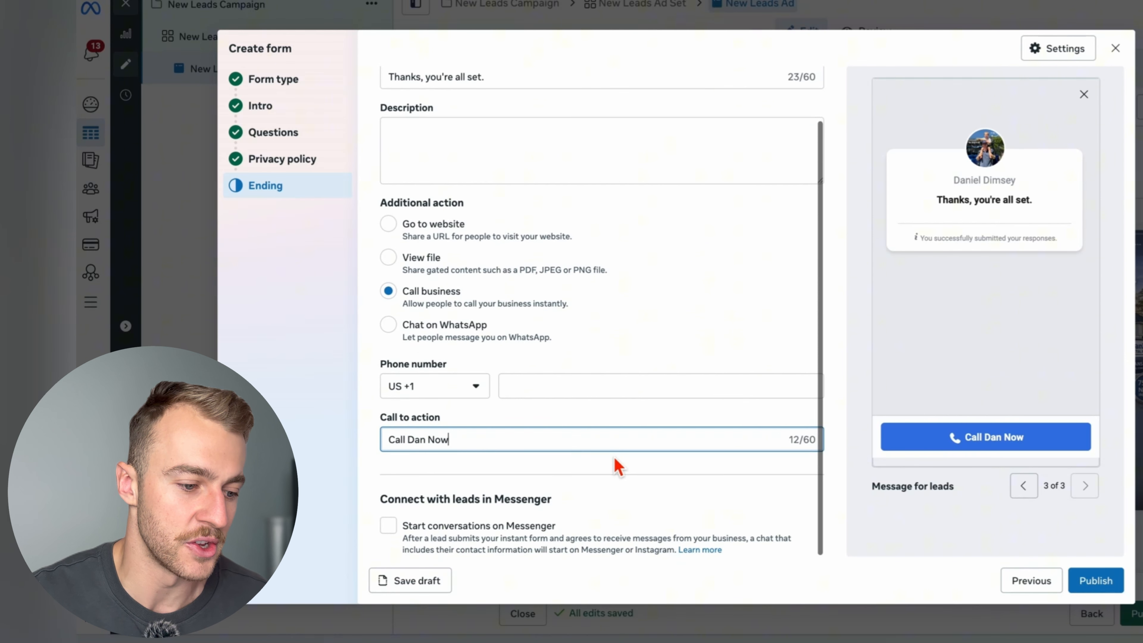
pyautogui.click(642, 469)
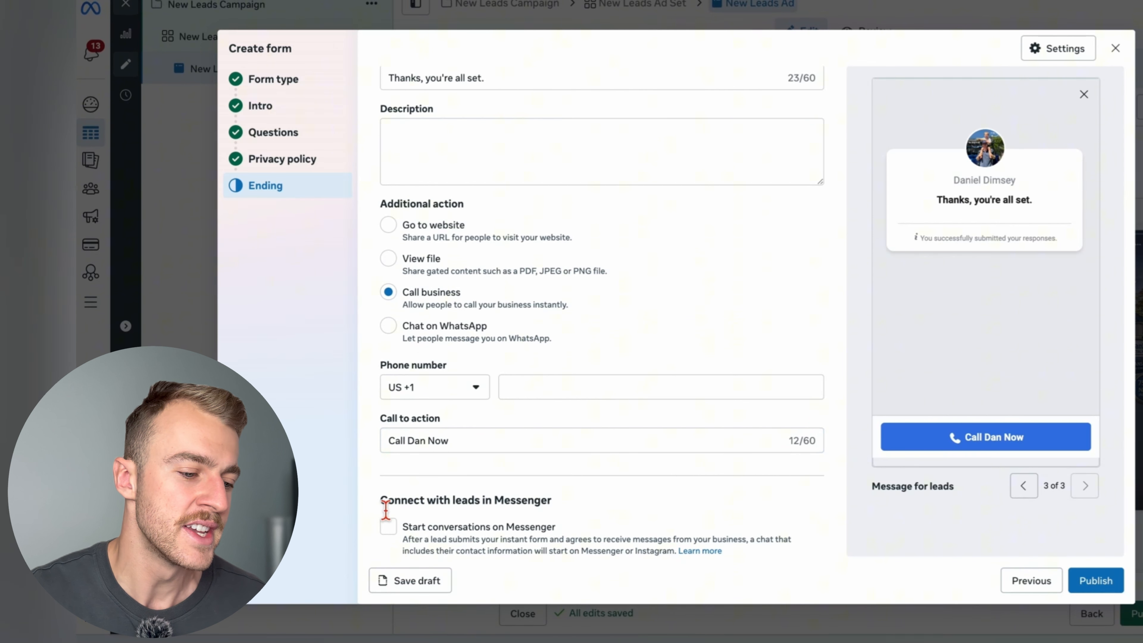
# - Enable starting conversations on Messenger with leads who submit the form
pyautogui.click(389, 535)
pyautogui.scroll(-1, 593, 536)
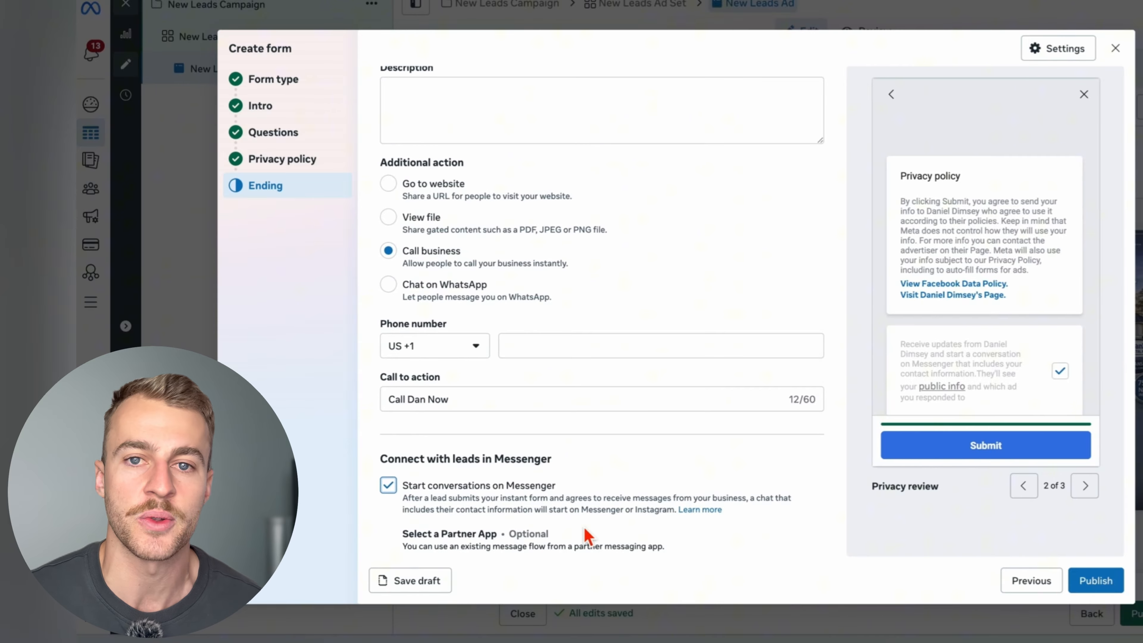
pyautogui.scroll(-1, 587, 536)
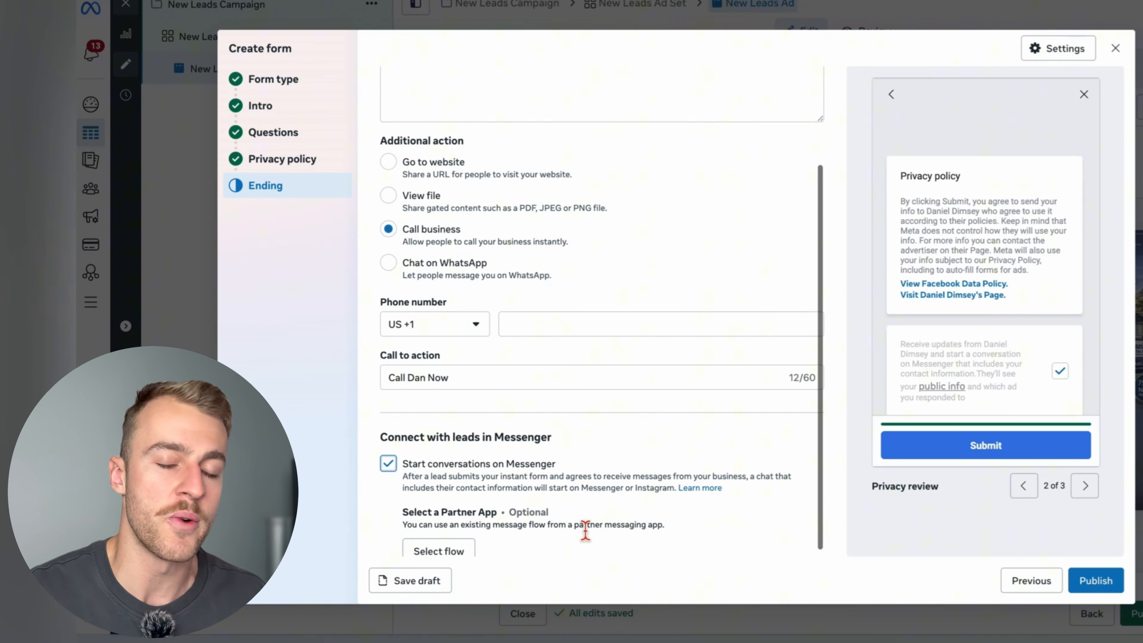